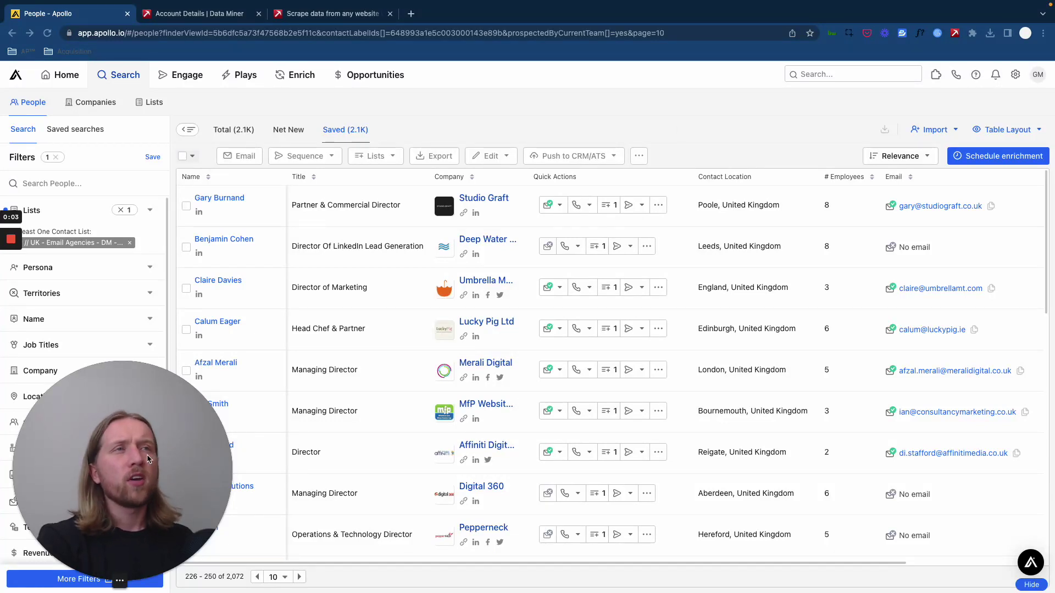
# Drag across entries in the Apollo saved people table.
pyautogui.moveTo(147, 459); pyautogui.dragTo(169, 425)
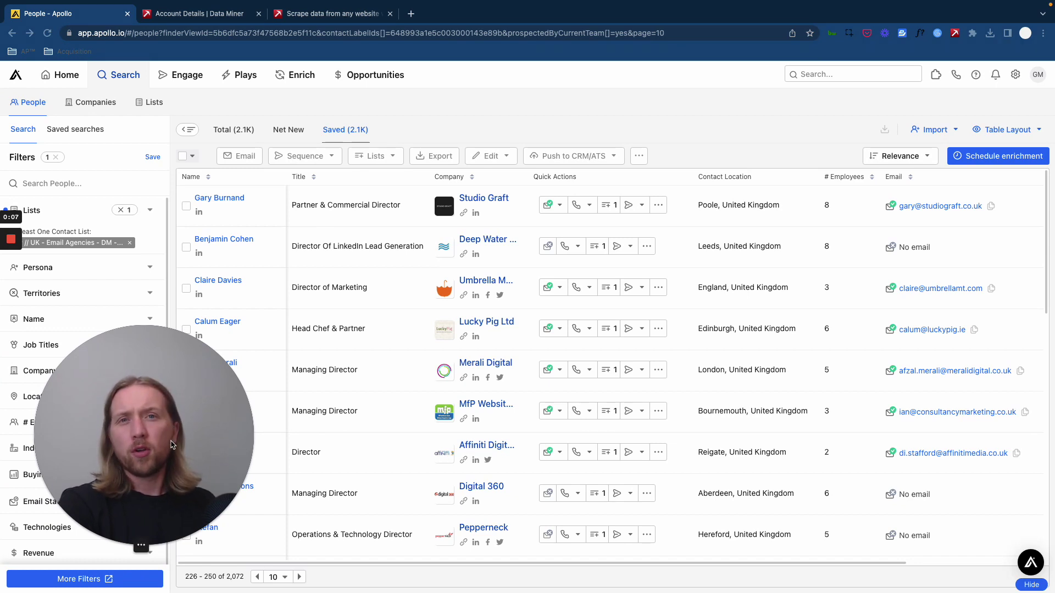
pyautogui.moveTo(170, 444); pyautogui.dragTo(138, 427)
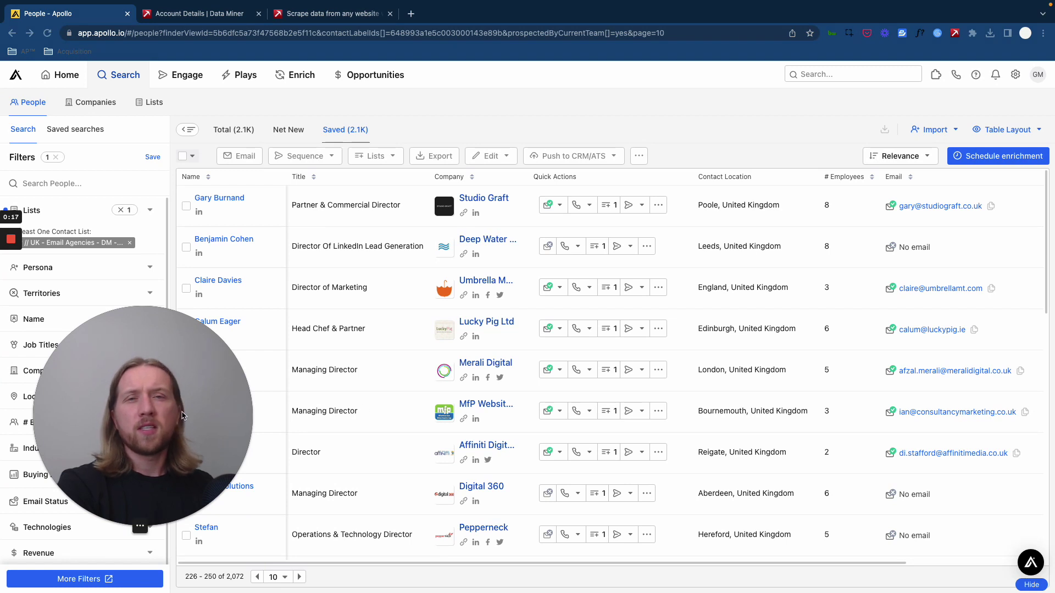
pyautogui.moveTo(163, 417)
pyautogui.mouseDown()
pyautogui.moveTo(163, 440)
pyautogui.moveTo(163, 426)
pyautogui.mouseUp()
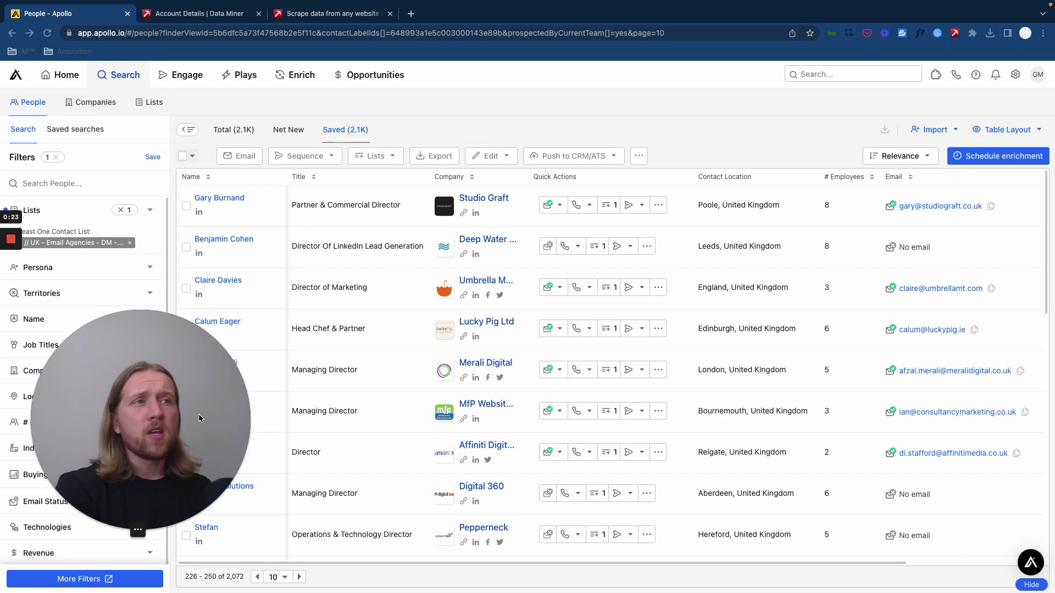
pyautogui.moveTo(199, 413); pyautogui.dragTo(194, 410)
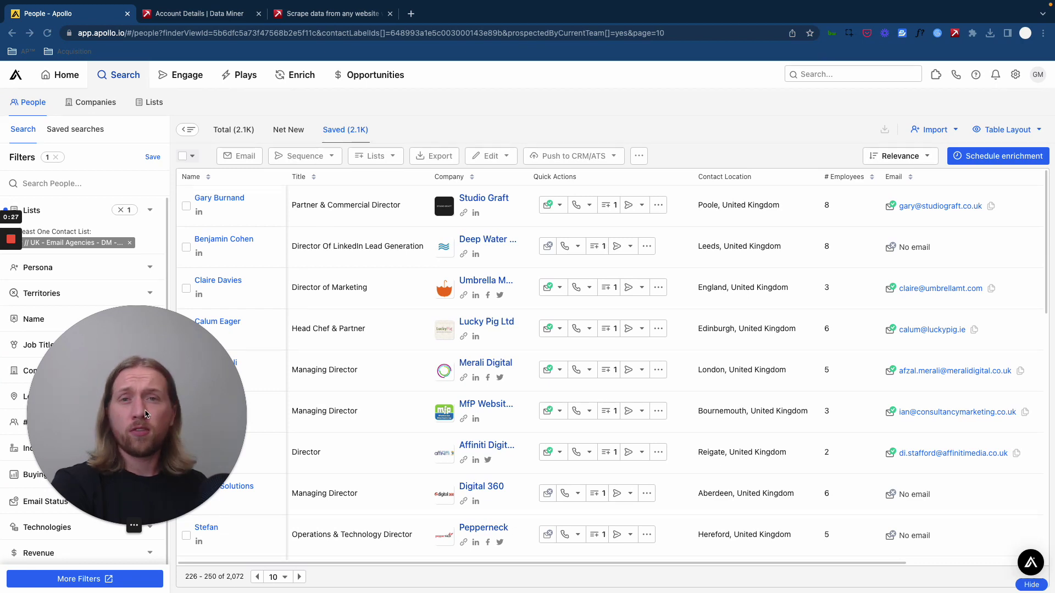
pyautogui.moveTo(109, 442); pyautogui.dragTo(120, 448)
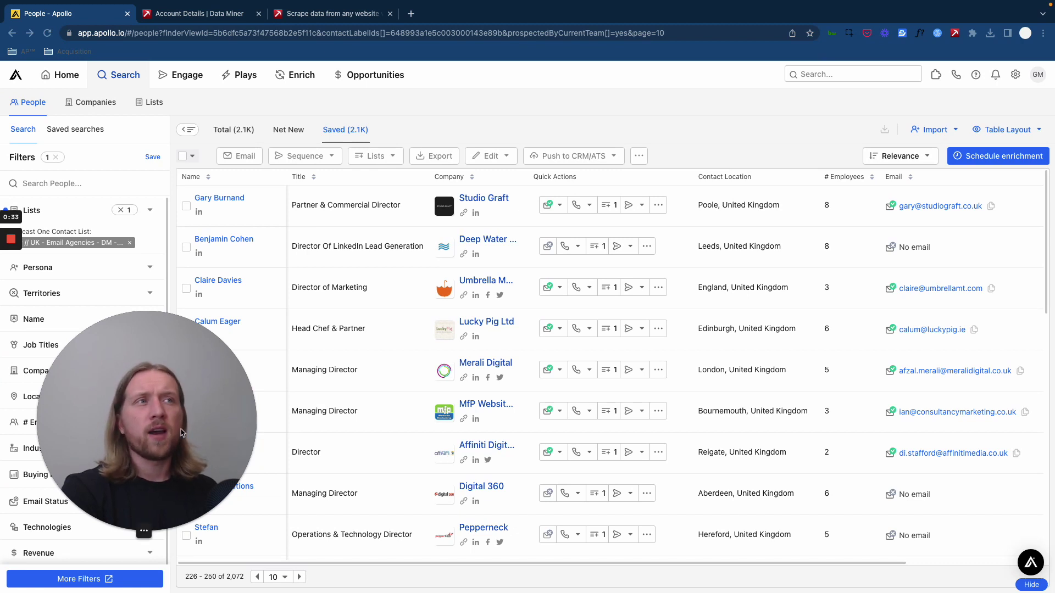
pyautogui.moveTo(181, 439); pyautogui.dragTo(203, 438)
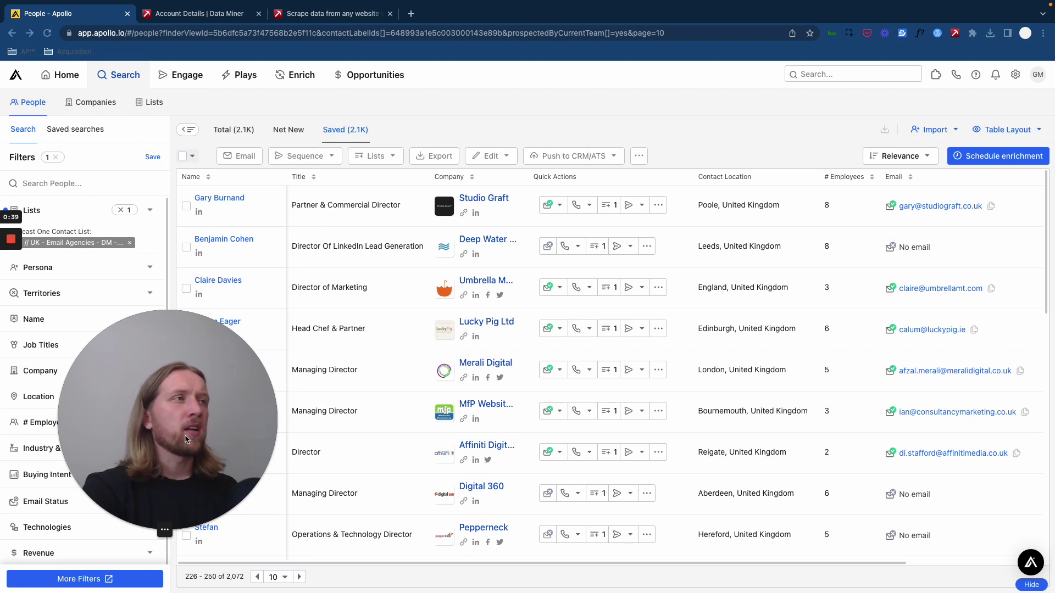
pyautogui.moveTo(197, 437); pyautogui.dragTo(166, 433)
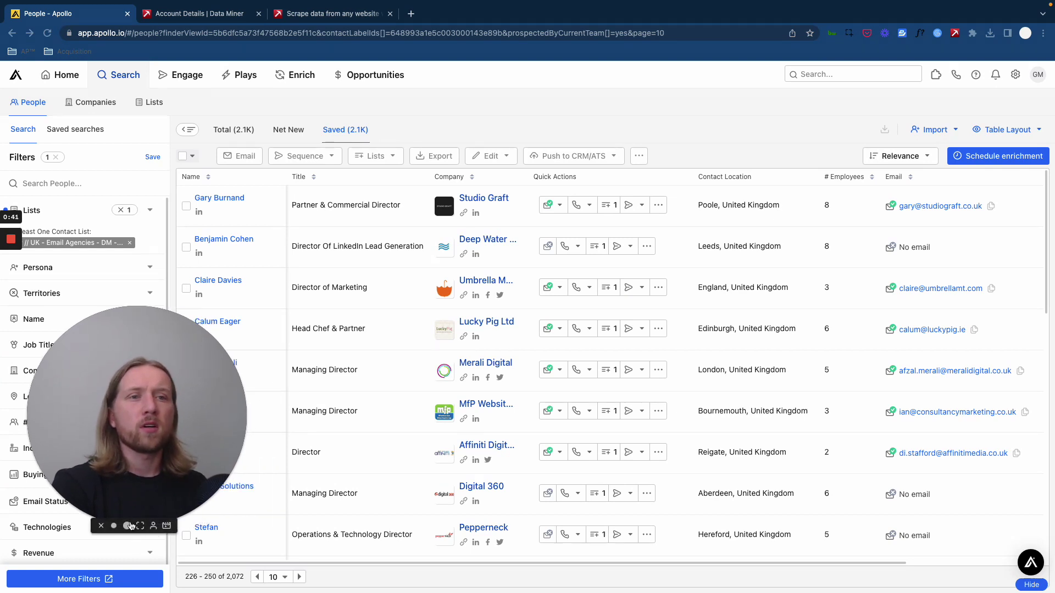
pyautogui.click(114, 526)
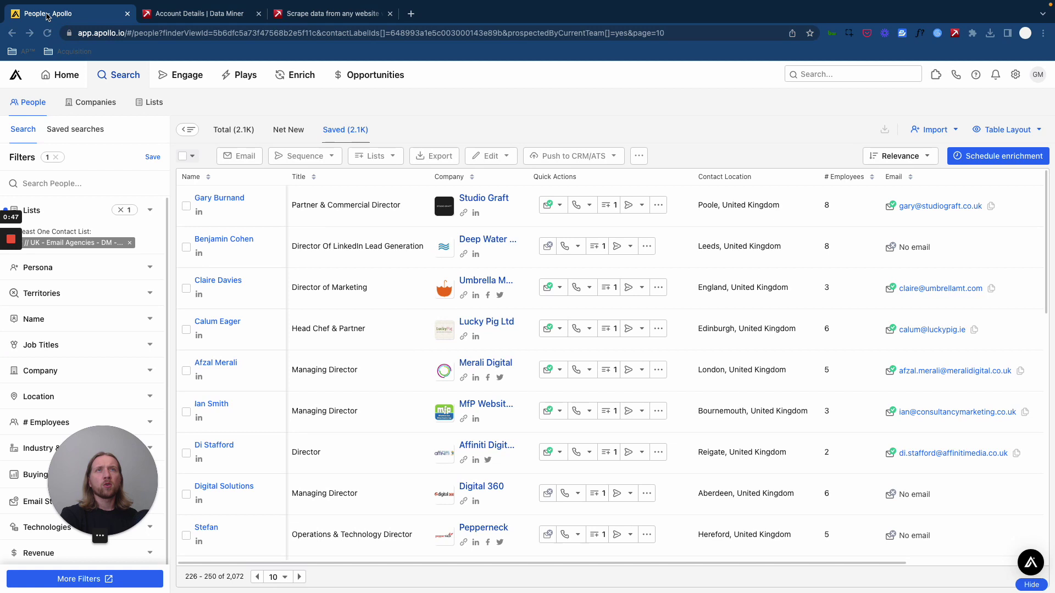
pyautogui.moveTo(116, 465); pyautogui.dragTo(123, 456)
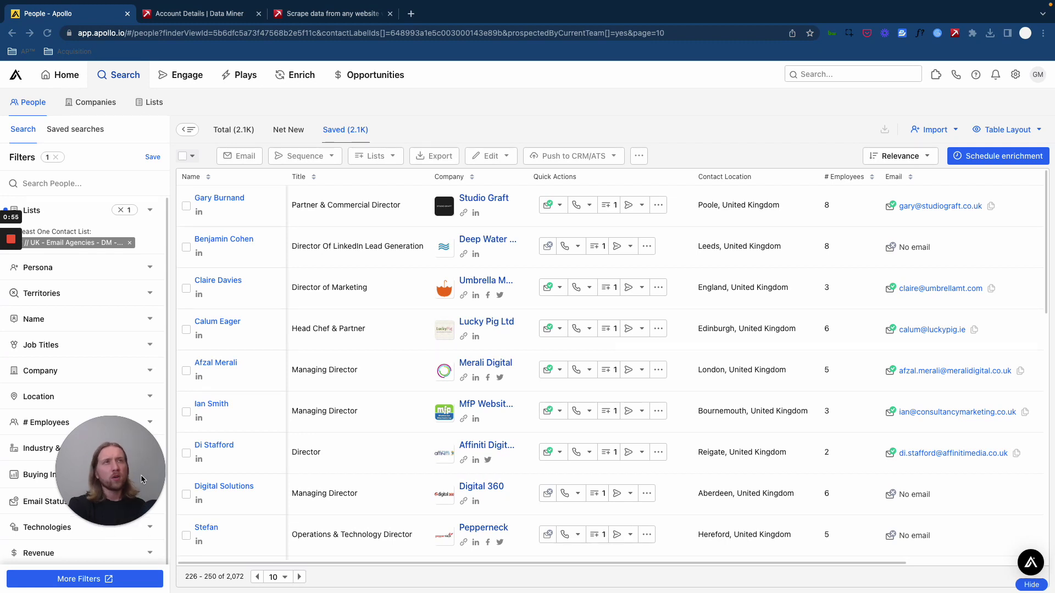
pyautogui.moveTo(141, 479); pyautogui.dragTo(127, 479)
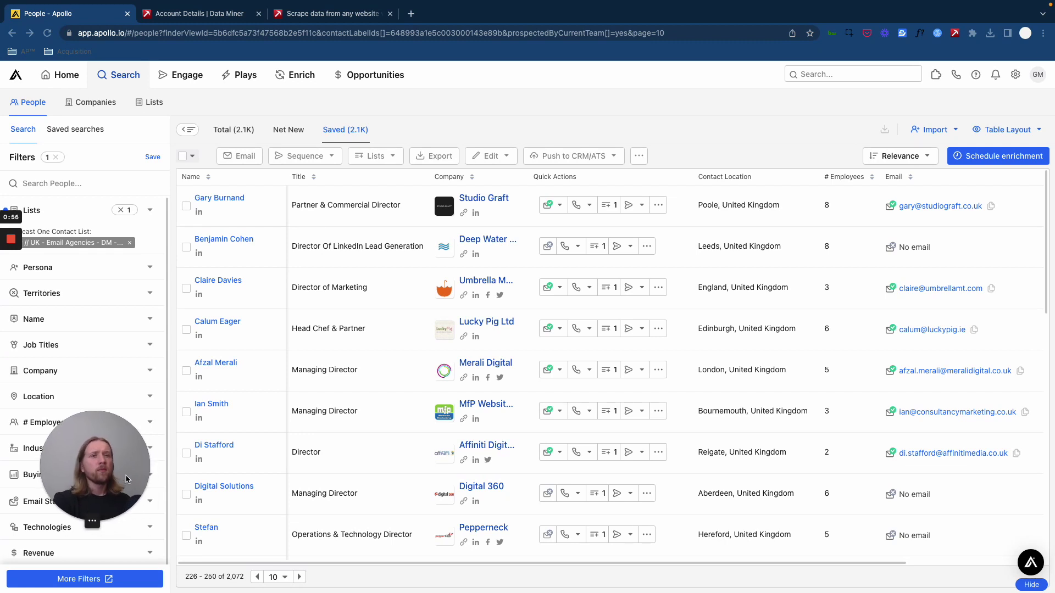
# Check the Data Miner home page and account plan usage, then return to Apollo.
pyautogui.click(203, 16)
pyautogui.click(299, 14)
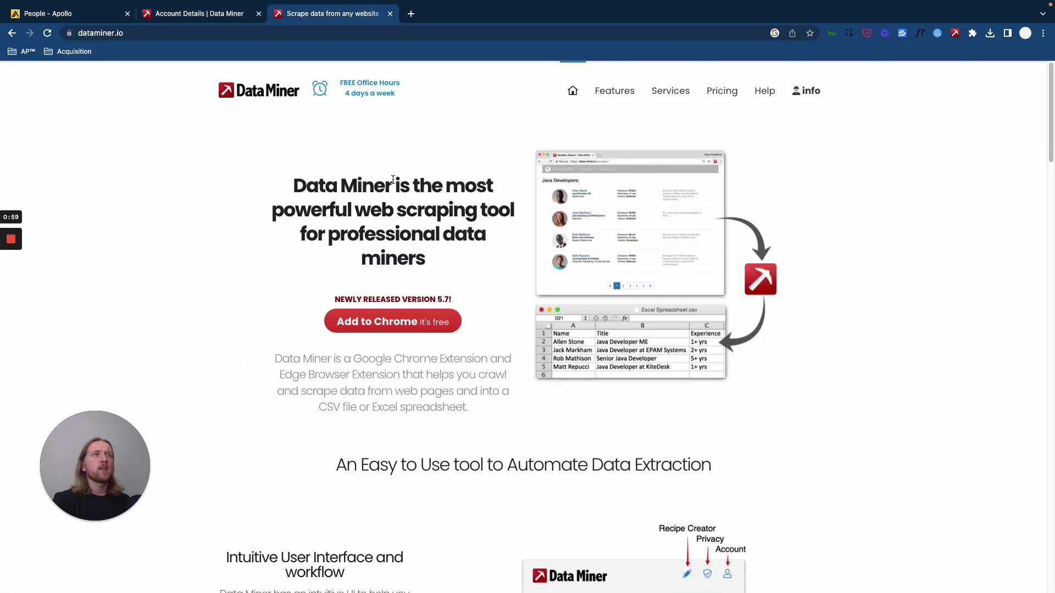
pyautogui.moveTo(132, 454); pyautogui.dragTo(124, 463)
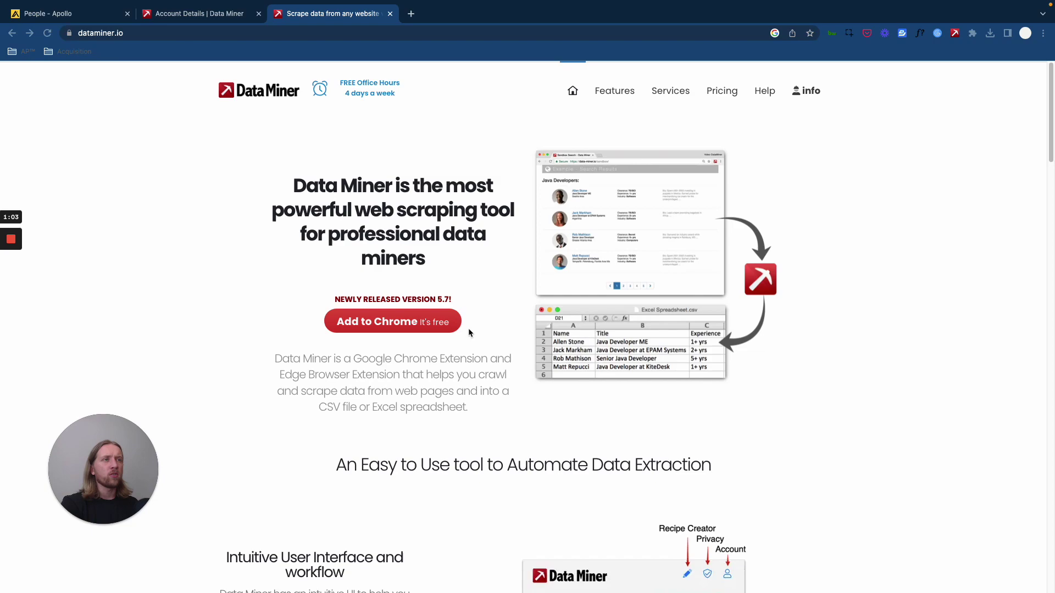
pyautogui.scroll(-10, 468, 333)
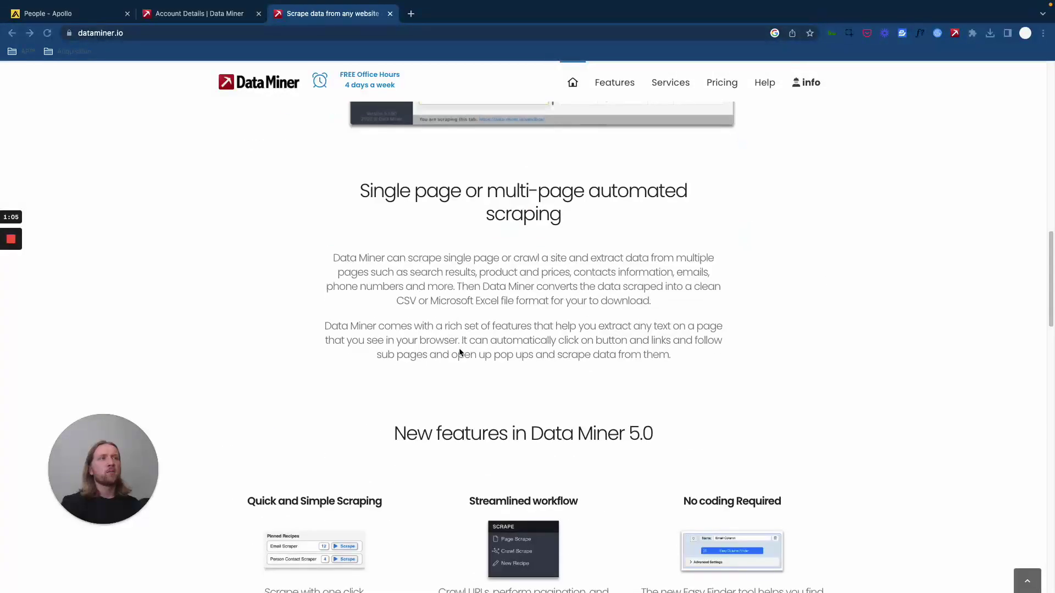
pyautogui.scroll(10, 460, 352)
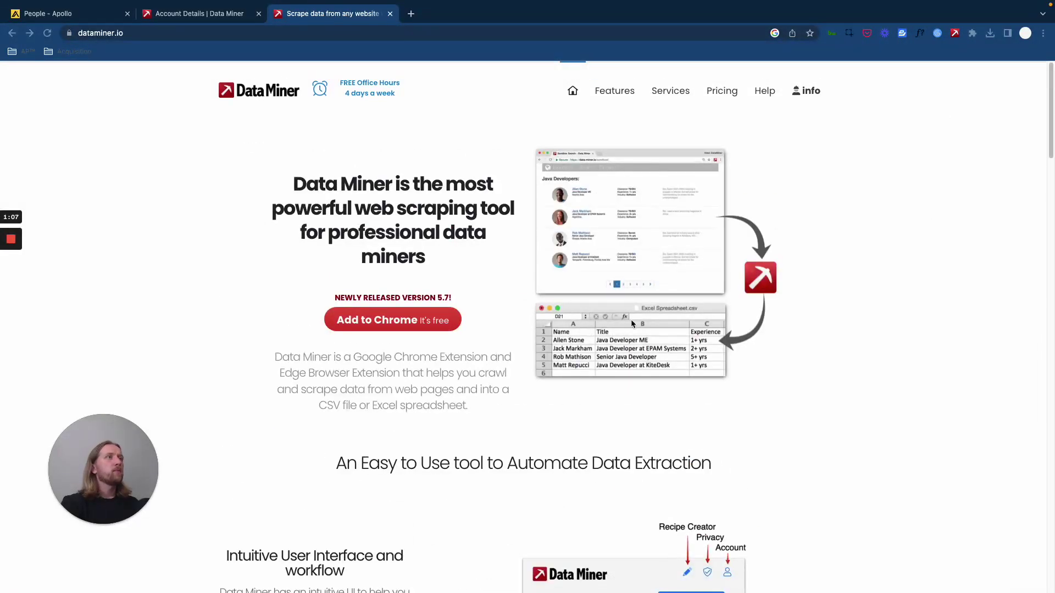
pyautogui.click(101, 17)
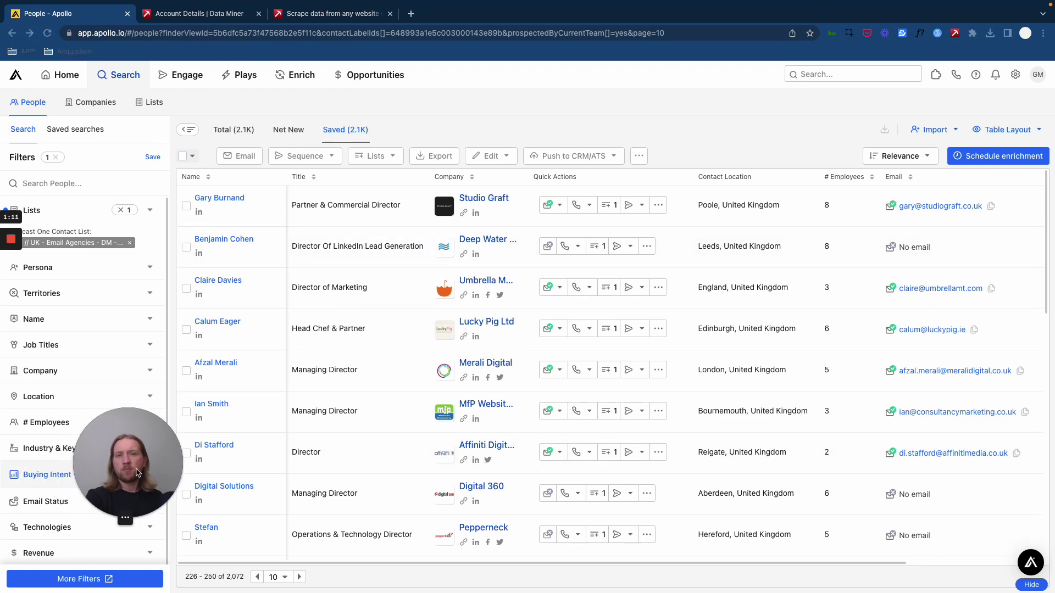
pyautogui.moveTo(137, 474)
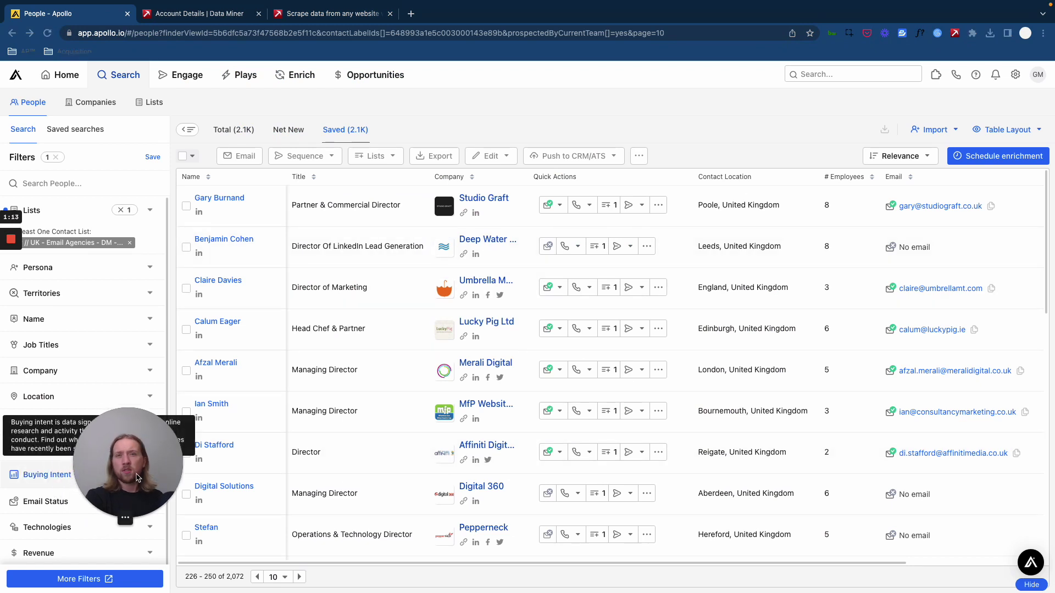
pyautogui.click(324, 16)
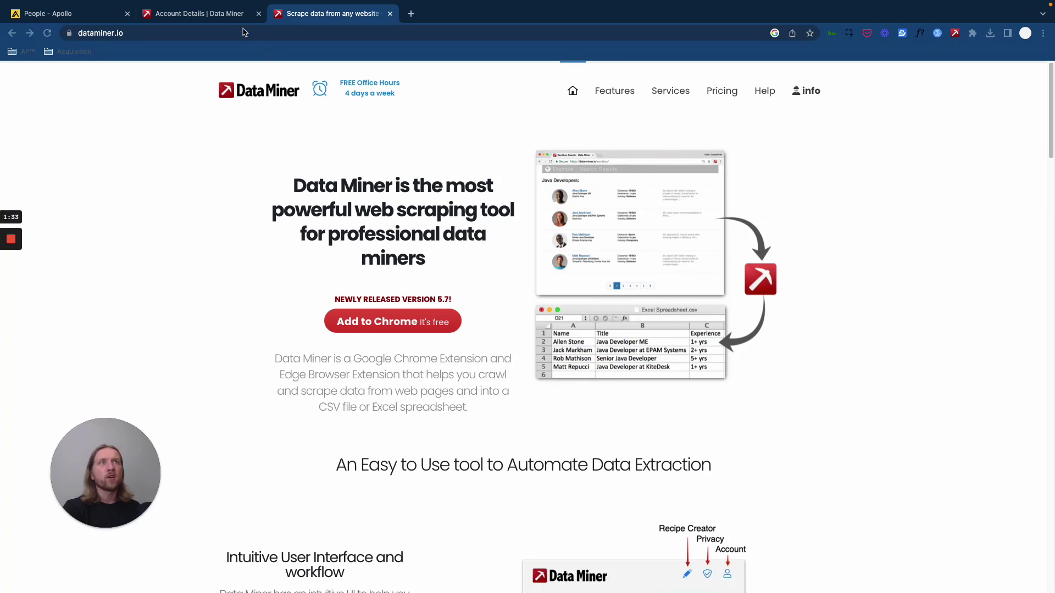
pyautogui.click(228, 16)
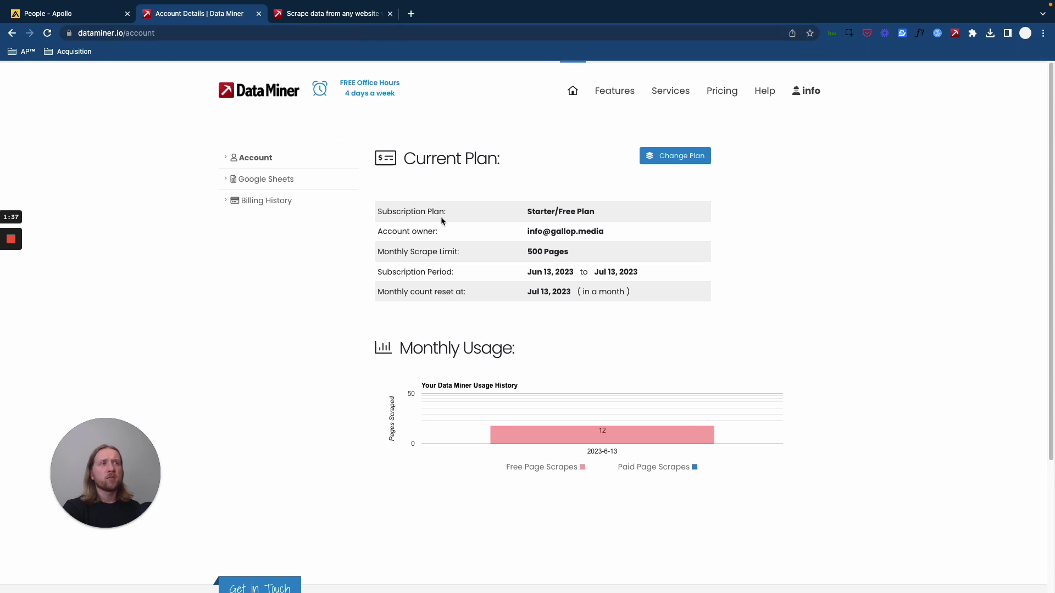
pyautogui.click(98, 13)
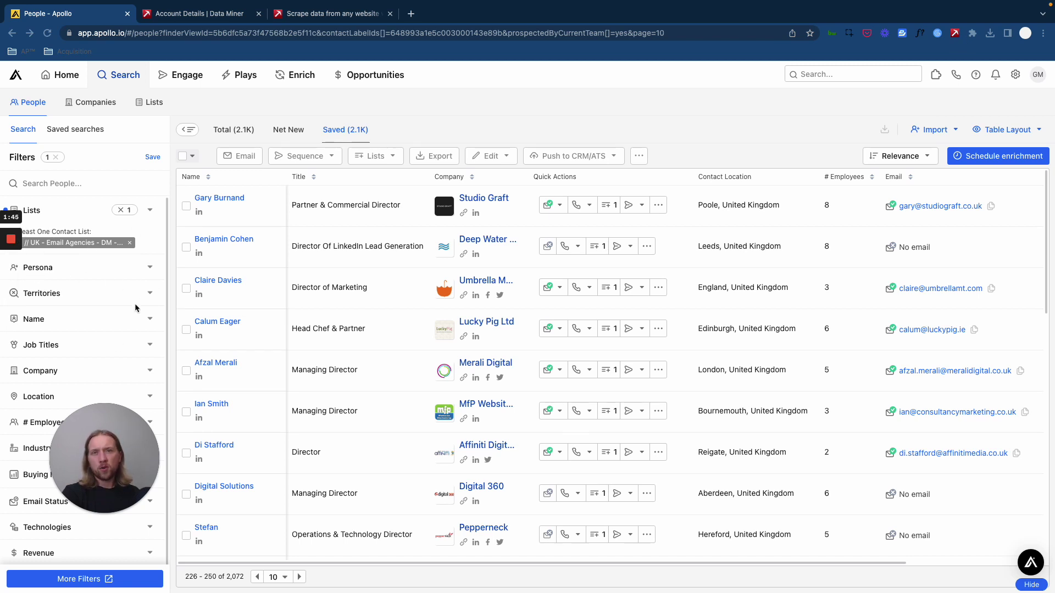
# Switch the saved people list to page 1, showing contacts 1–25 of 2,072.
pyautogui.moveTo(124, 472); pyautogui.dragTo(260, 467)
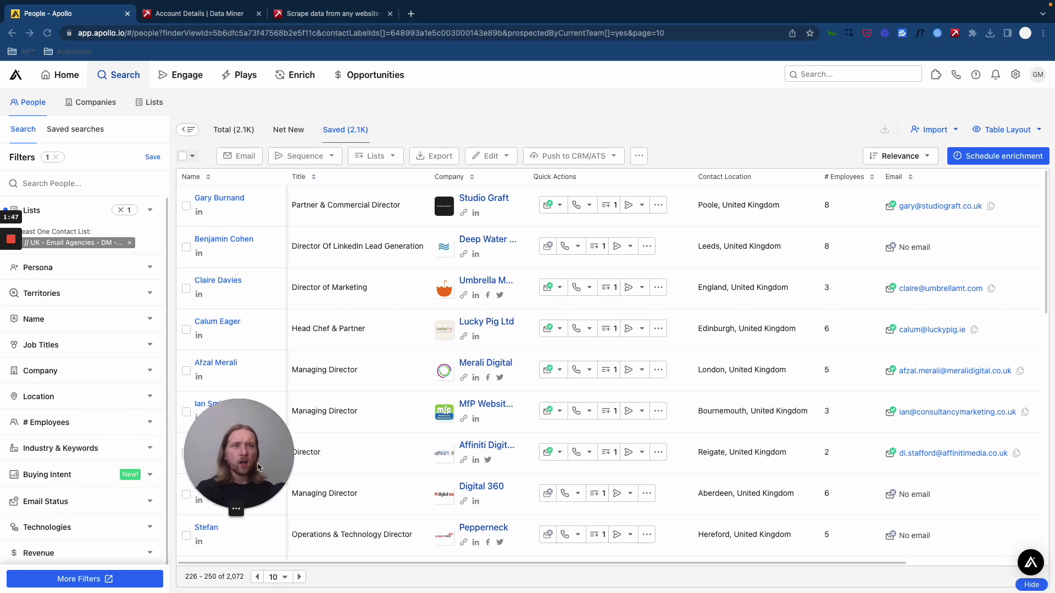
pyautogui.click(288, 583)
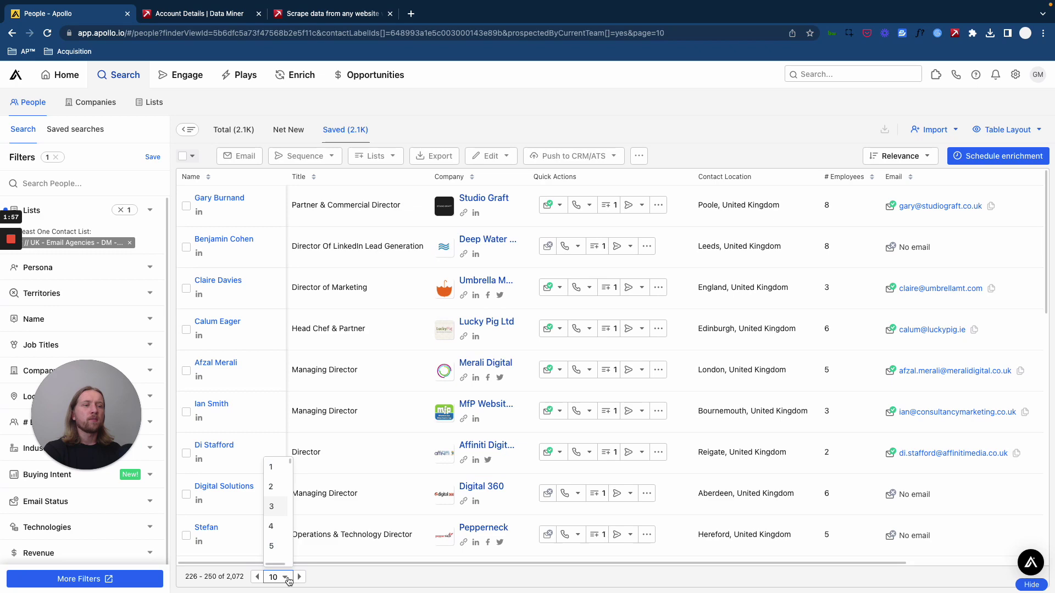
pyautogui.click(275, 469)
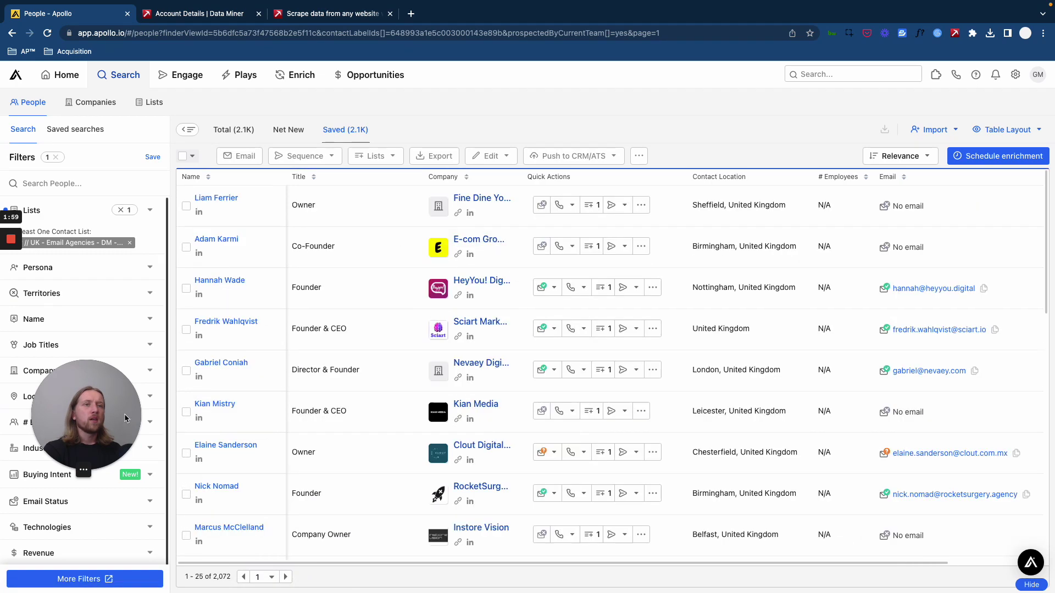
pyautogui.moveTo(124, 413); pyautogui.dragTo(124, 456)
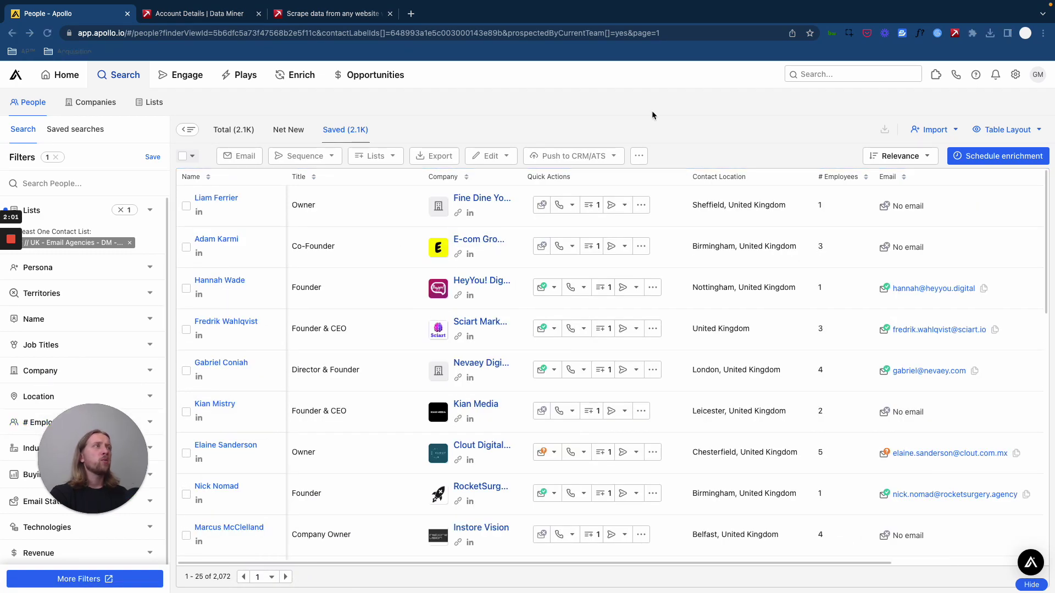
pyautogui.click(217, 132)
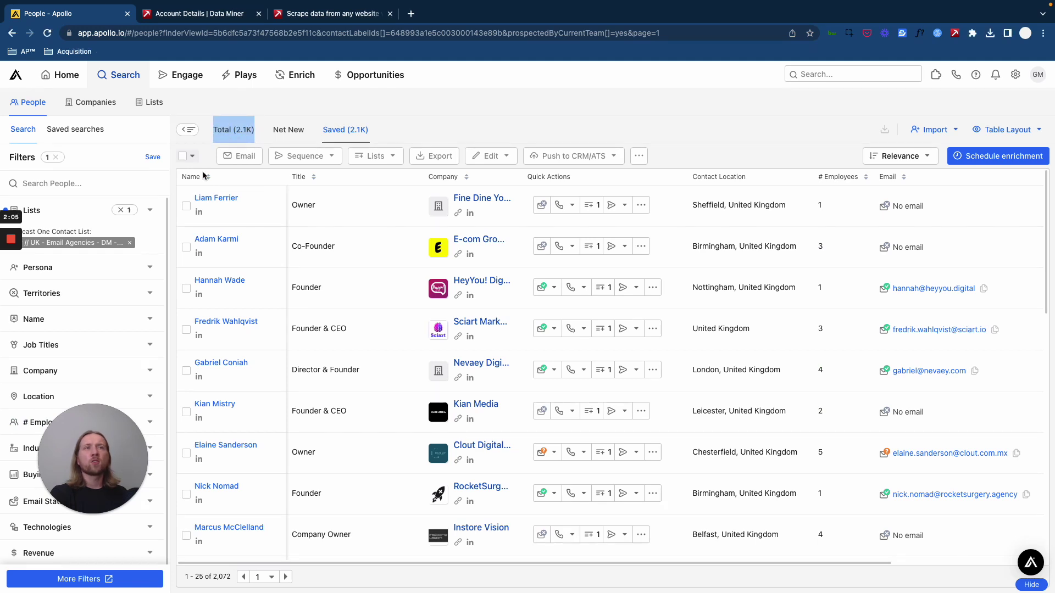
# Select all 2,072 saved people and start exporting them to CSV.
pyautogui.click(193, 156)
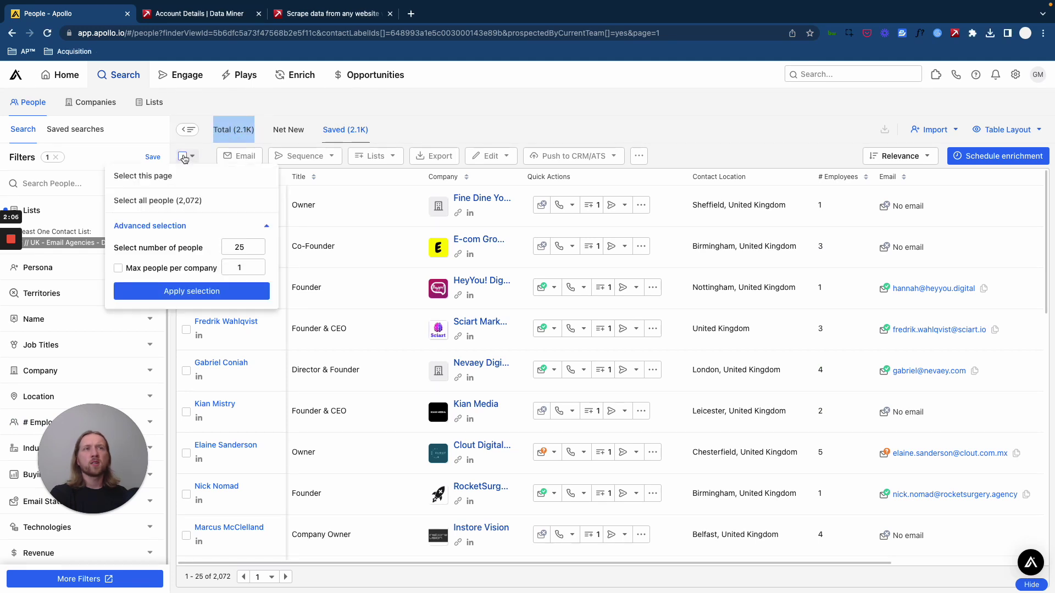
pyautogui.click(160, 202)
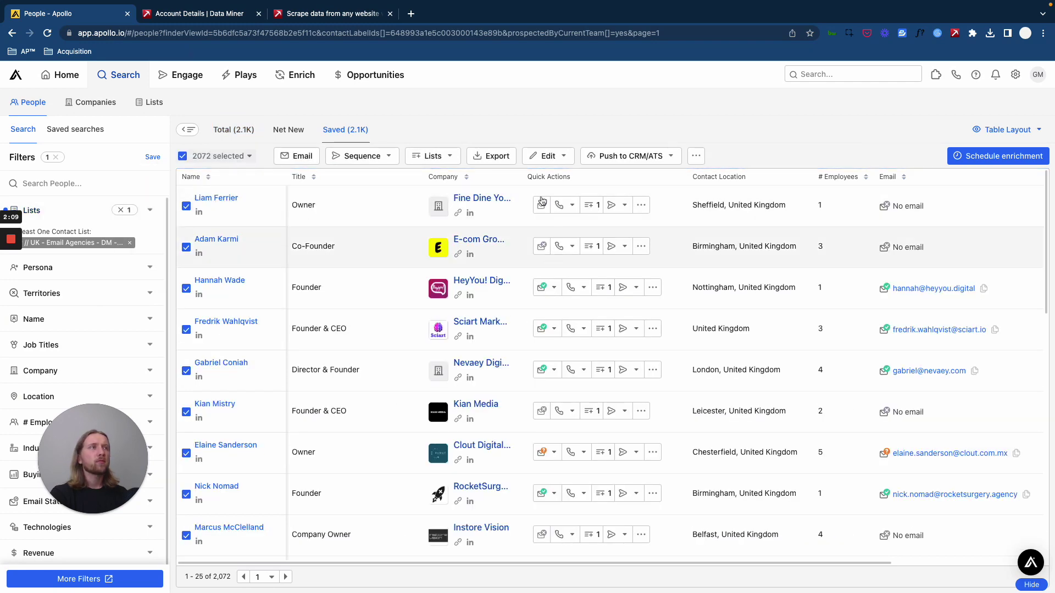
pyautogui.click(495, 158)
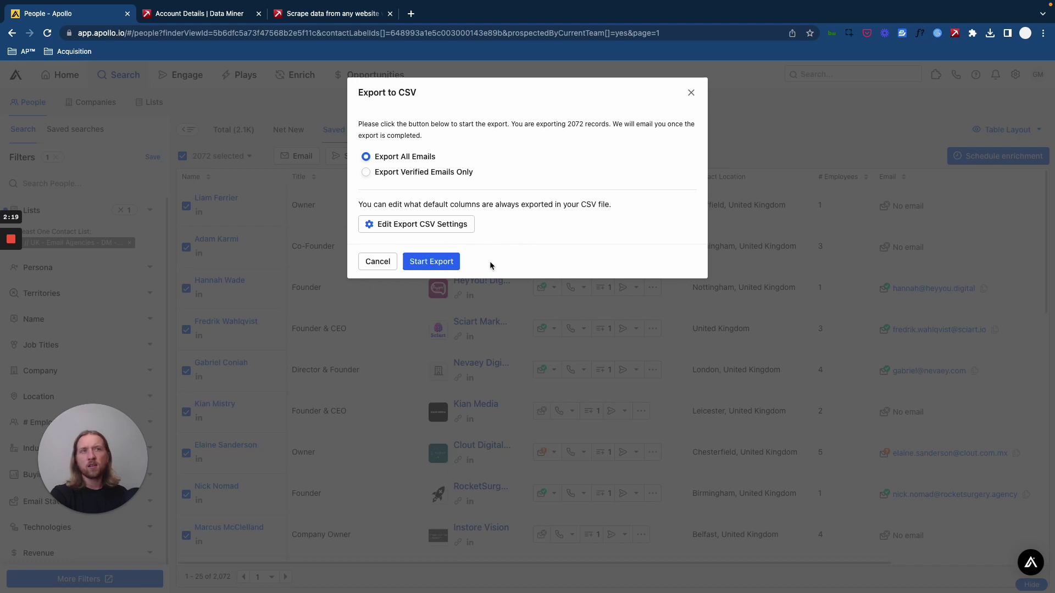
pyautogui.click(428, 267)
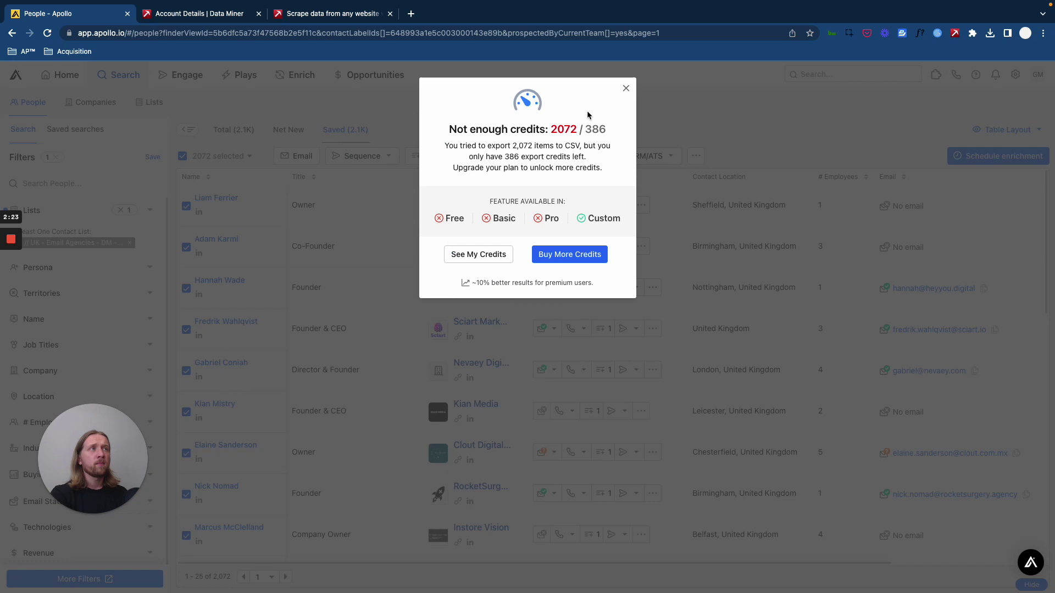
# Highlight the not-enough-credits heading and 2,072 count, then close the warning.
pyautogui.moveTo(451, 128); pyautogui.dragTo(612, 130)
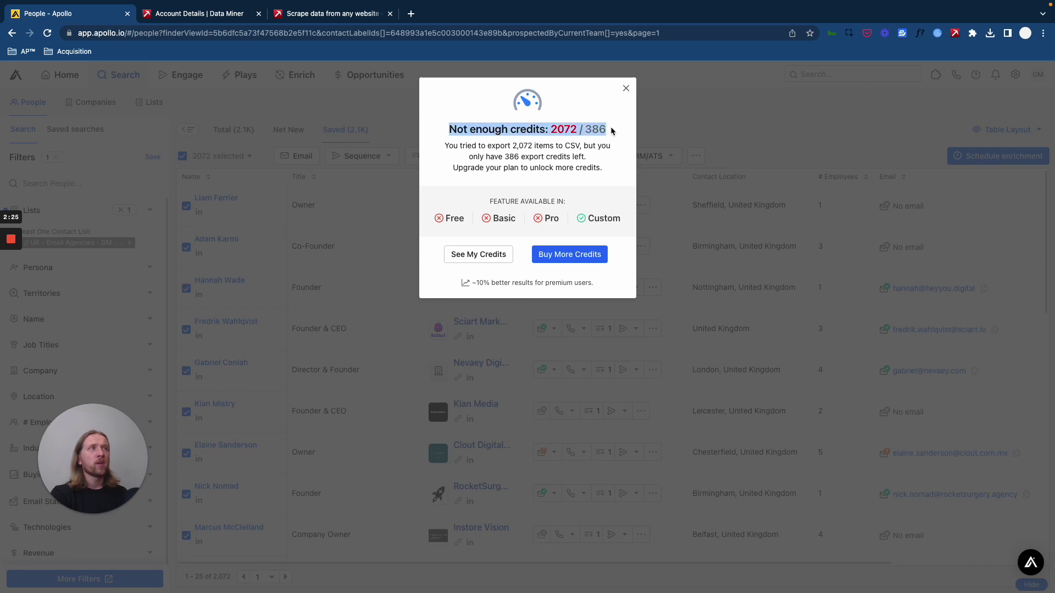
pyautogui.click(595, 131)
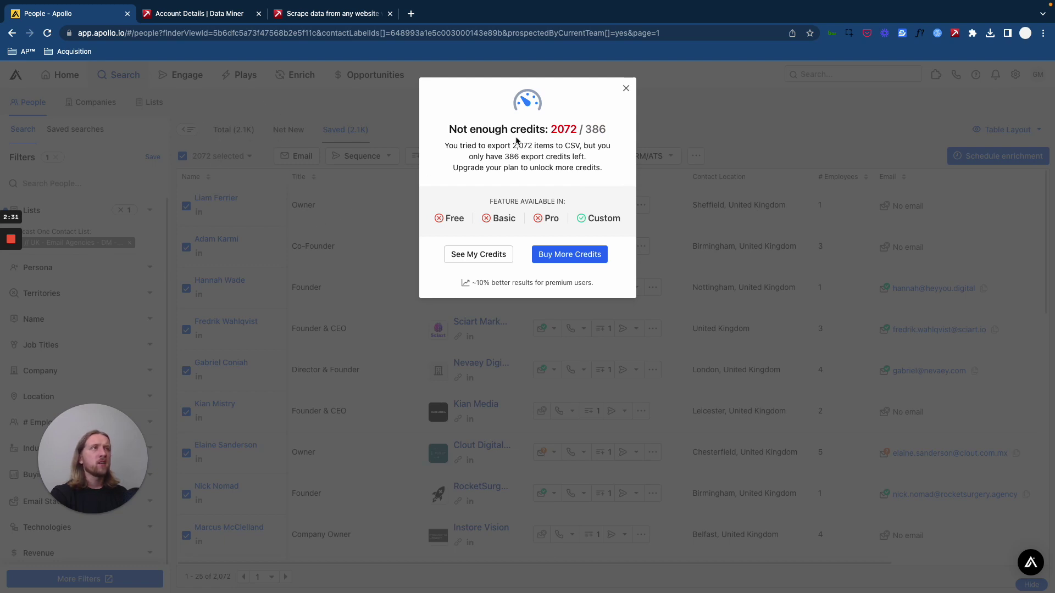
pyautogui.moveTo(553, 129); pyautogui.dragTo(561, 129)
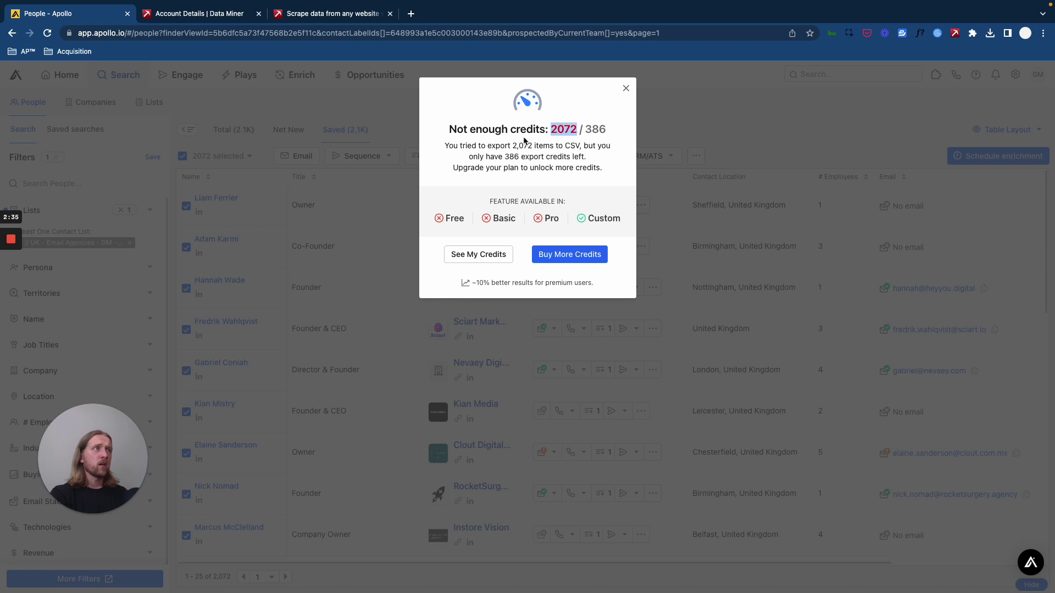
pyautogui.click(499, 149)
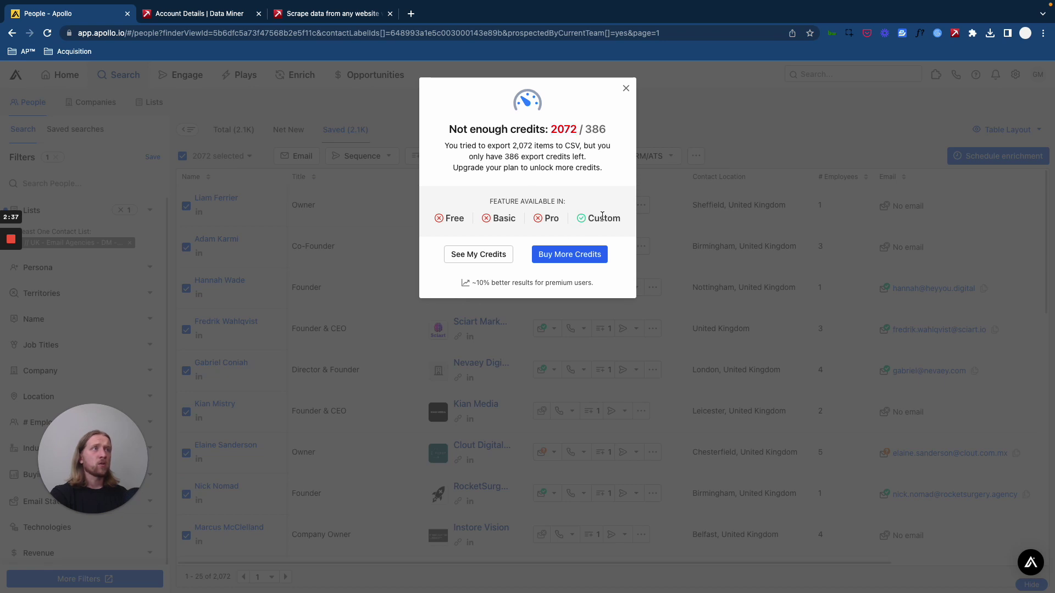
pyautogui.click(626, 90)
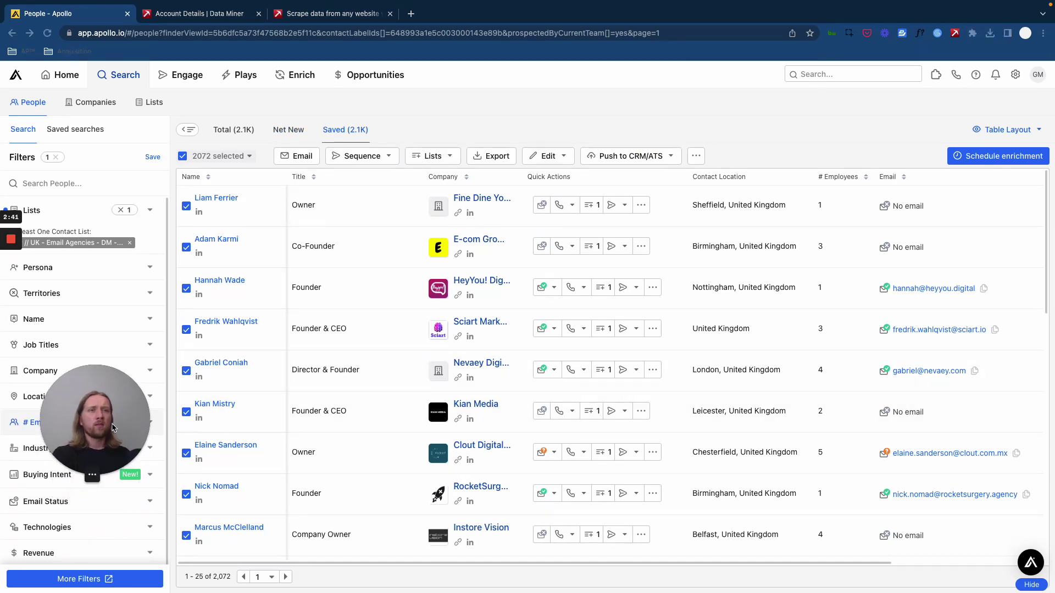
# Uncheck all 2,072 selected contacts, scroll the table, and exit full-screen browser view.
pyautogui.moveTo(126, 412); pyautogui.dragTo(112, 425)
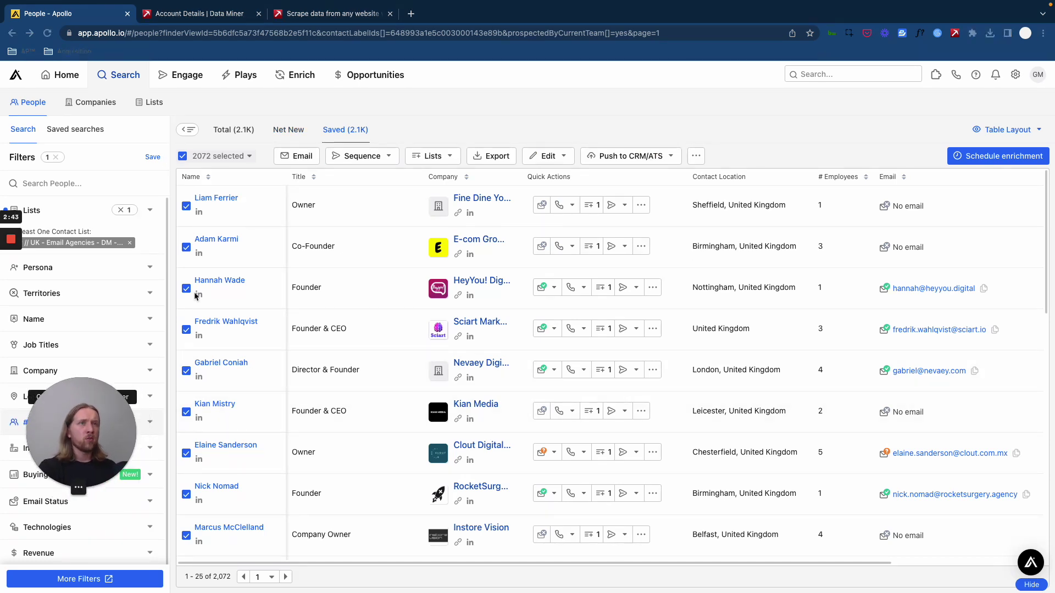
pyautogui.click(185, 163)
pyautogui.click(185, 159)
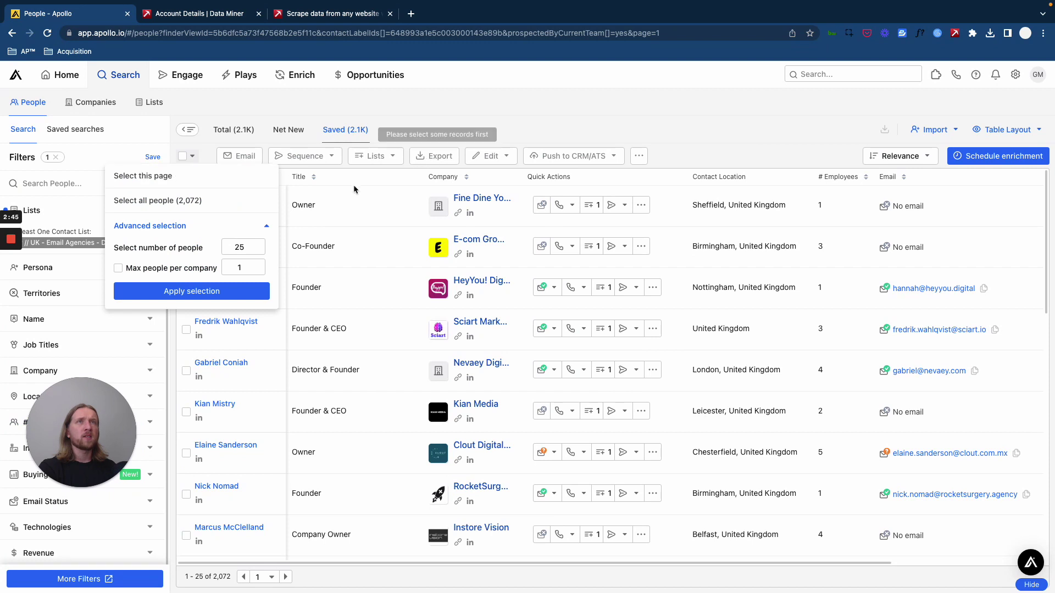
pyautogui.click(478, 108)
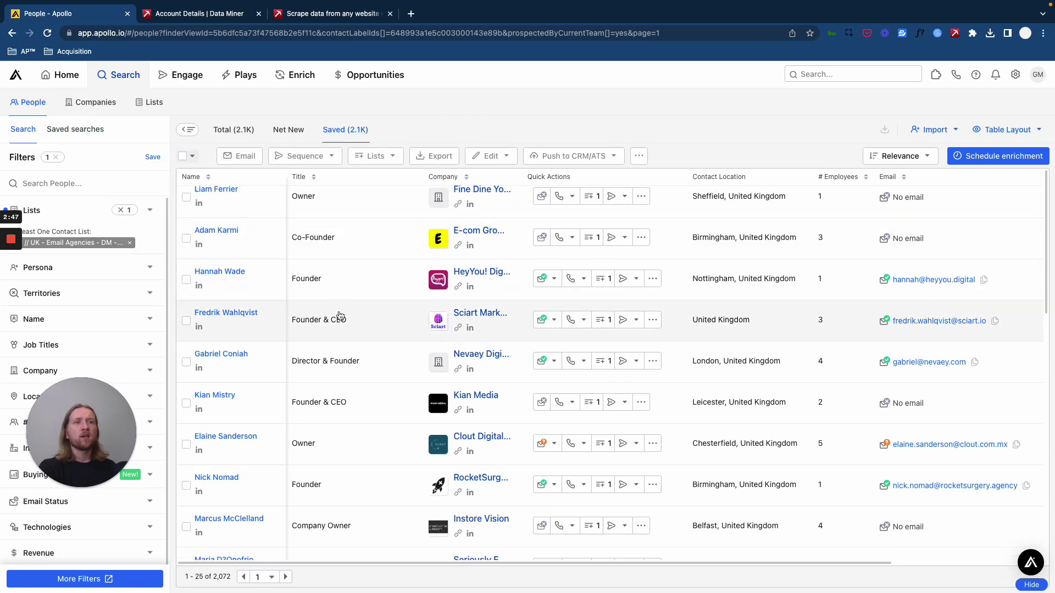
pyautogui.scroll(-4, 342, 313)
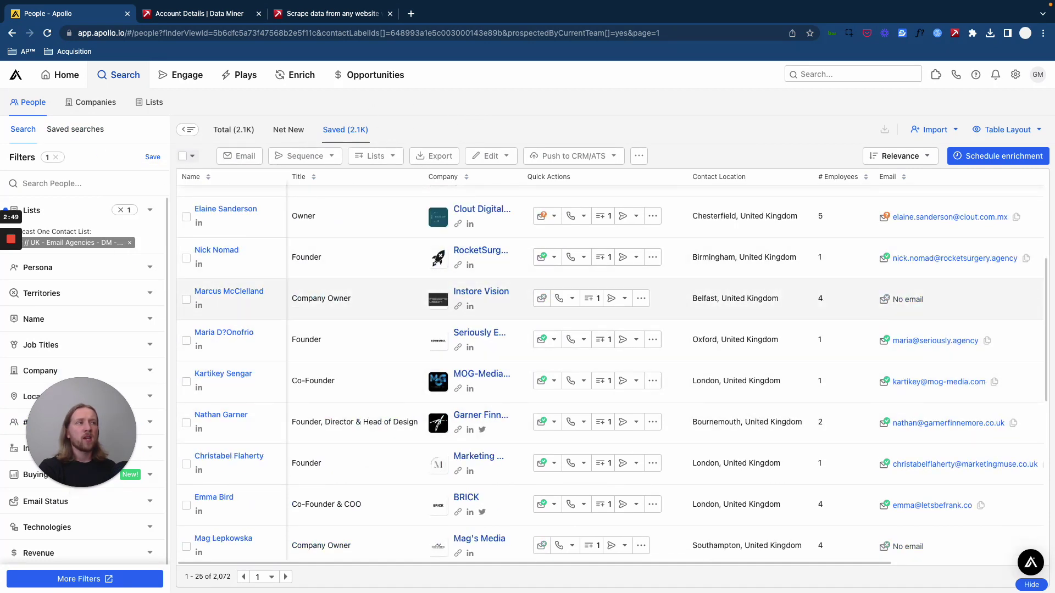
pyautogui.scroll(4, 243, 337)
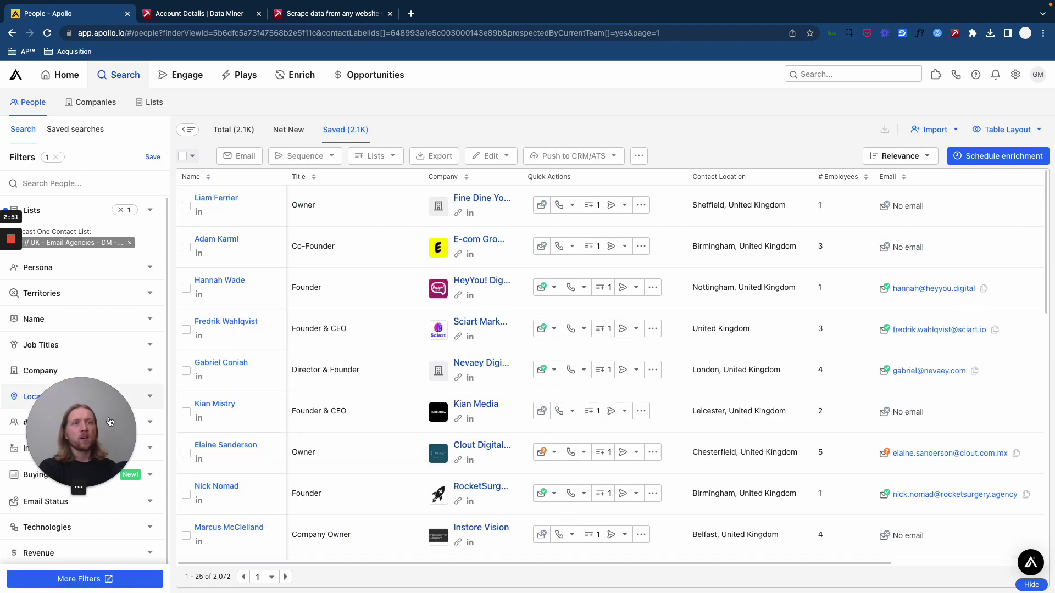
pyautogui.moveTo(75, 451); pyautogui.dragTo(83, 483)
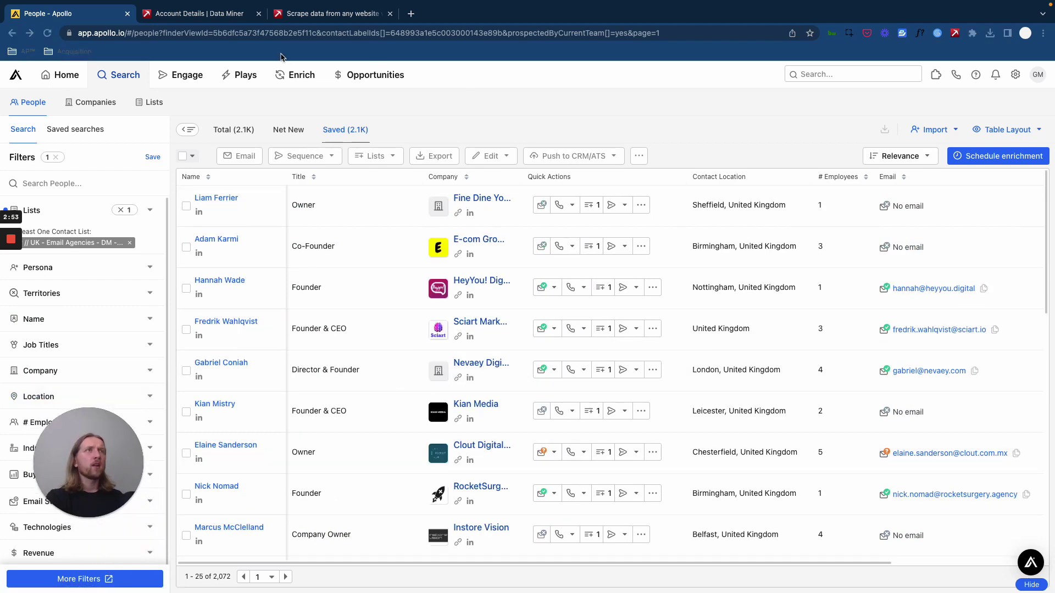
pyautogui.press('ctrl+super+f')
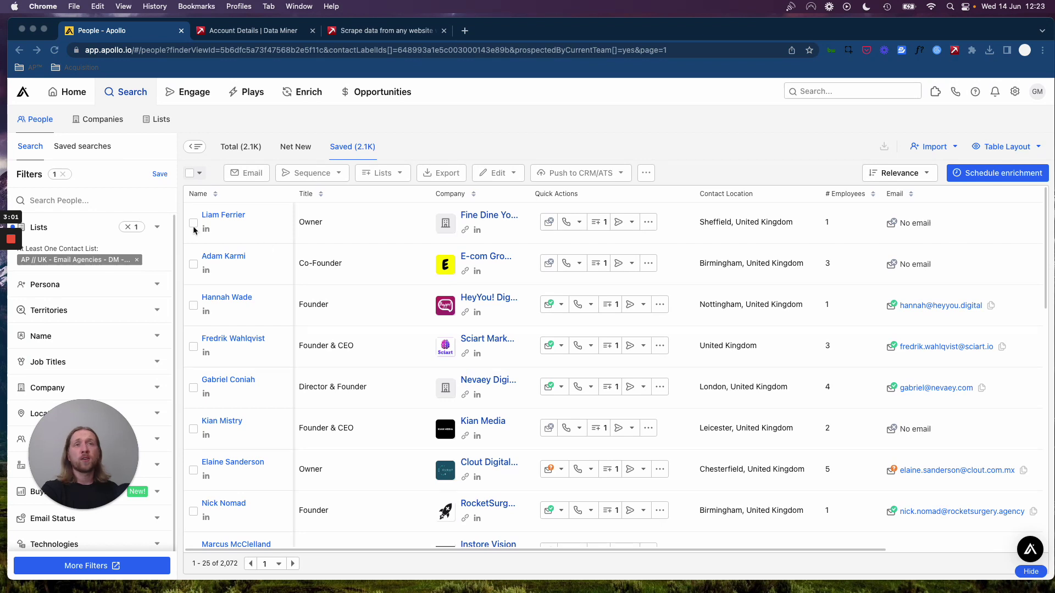
# Open the Data Miner app window and browse its New Recipe and Saved Results pages.
pyautogui.click(956, 51)
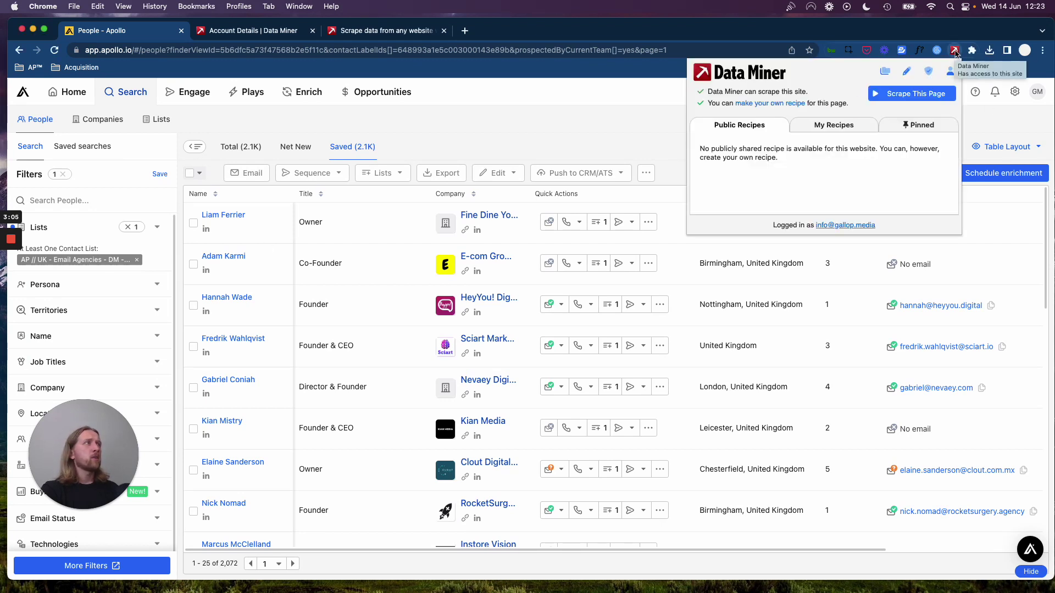
pyautogui.click(912, 93)
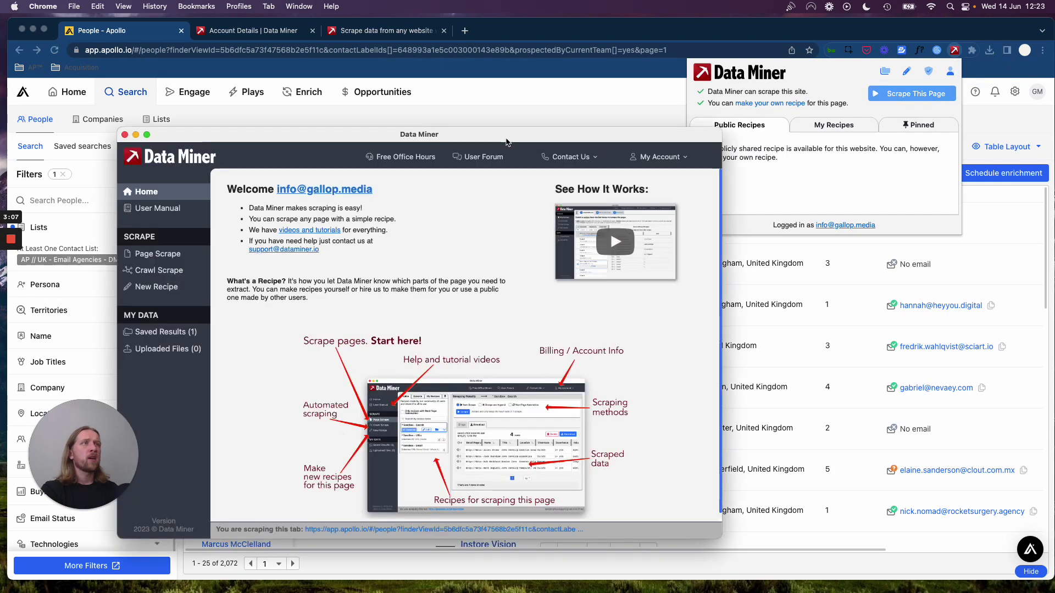
pyautogui.moveTo(485, 136); pyautogui.dragTo(610, 112)
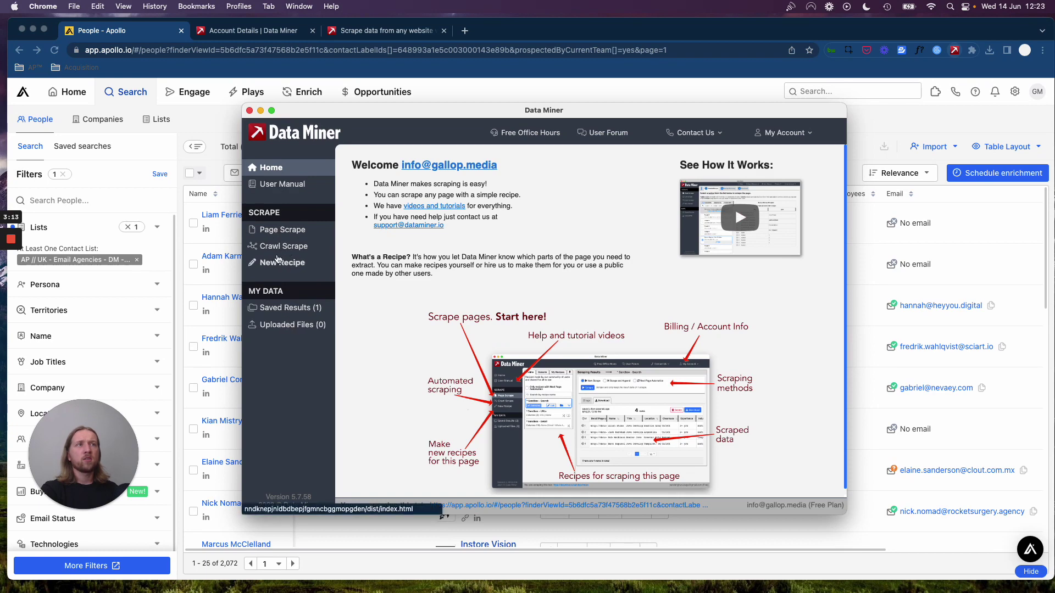
pyautogui.click(285, 264)
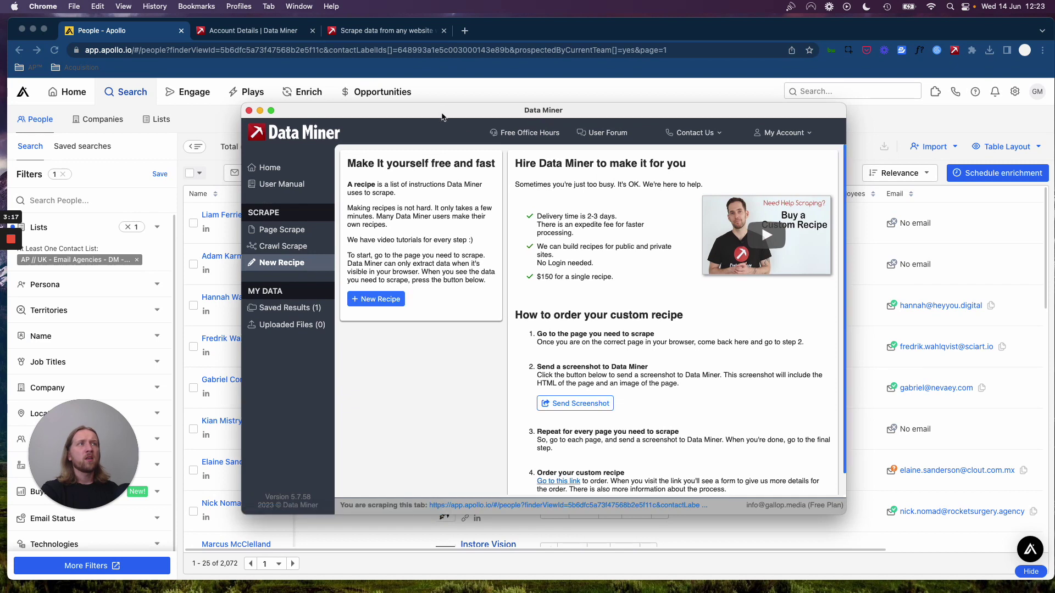
pyautogui.moveTo(459, 119); pyautogui.dragTo(439, 128)
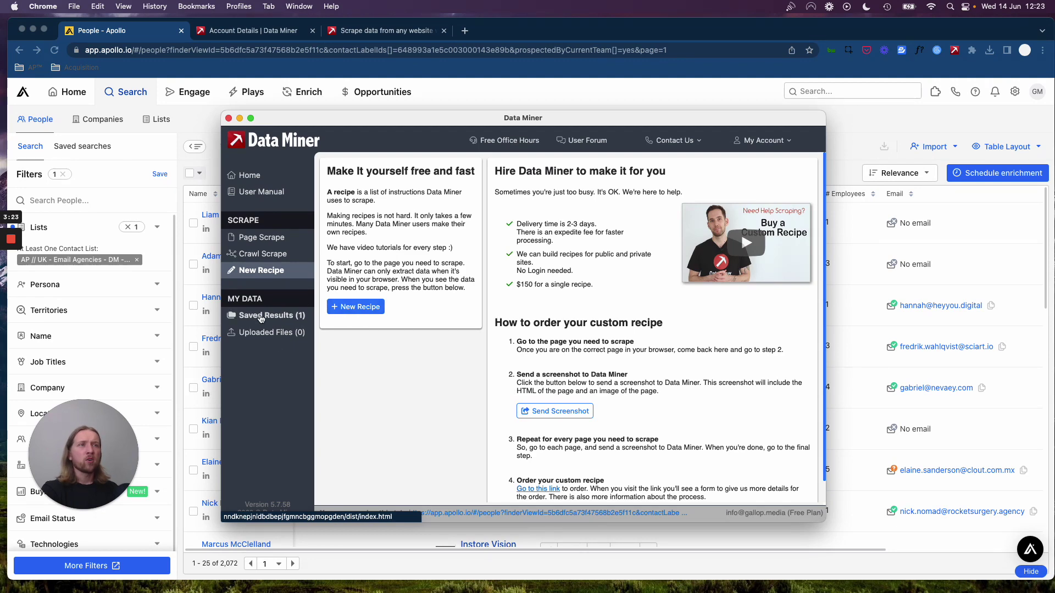
pyautogui.click(263, 315)
# Preview results of the Apollo.io Lead Scraper recipe from My Recipes in Page Scrape.
pyautogui.click(258, 238)
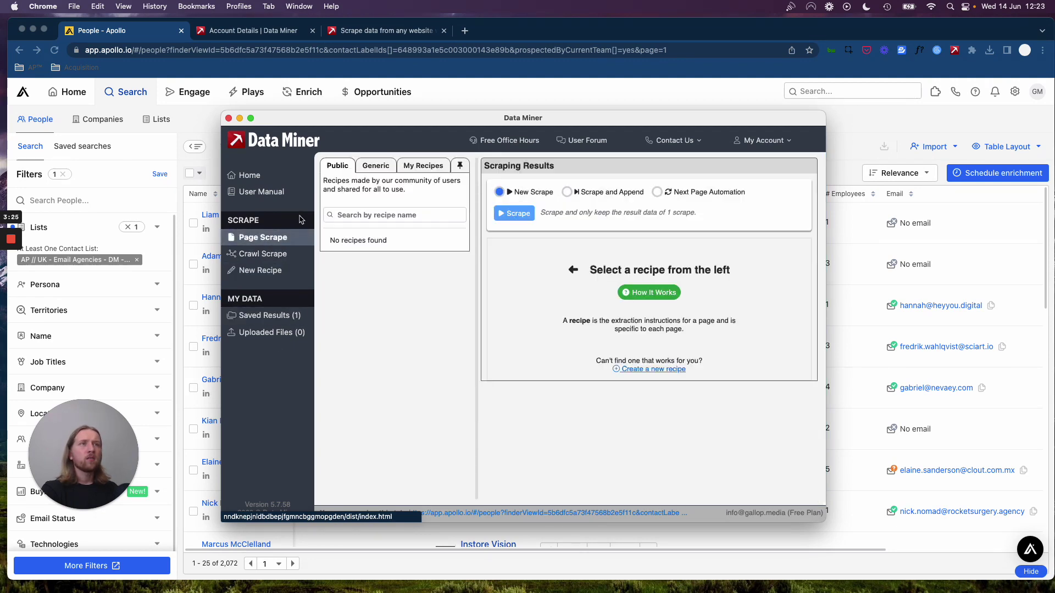
pyautogui.click(448, 165)
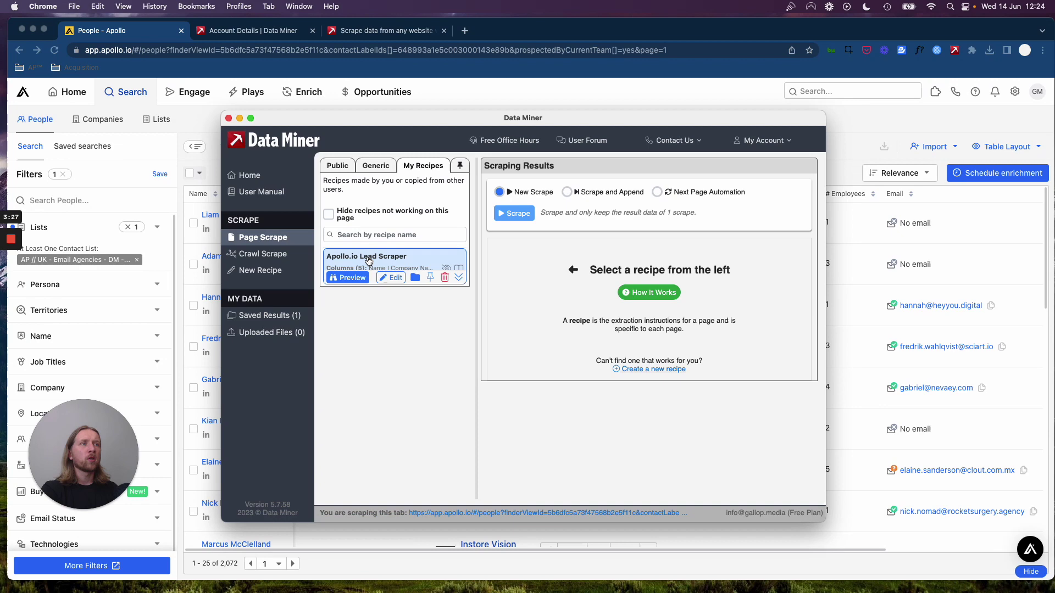
pyautogui.click(348, 278)
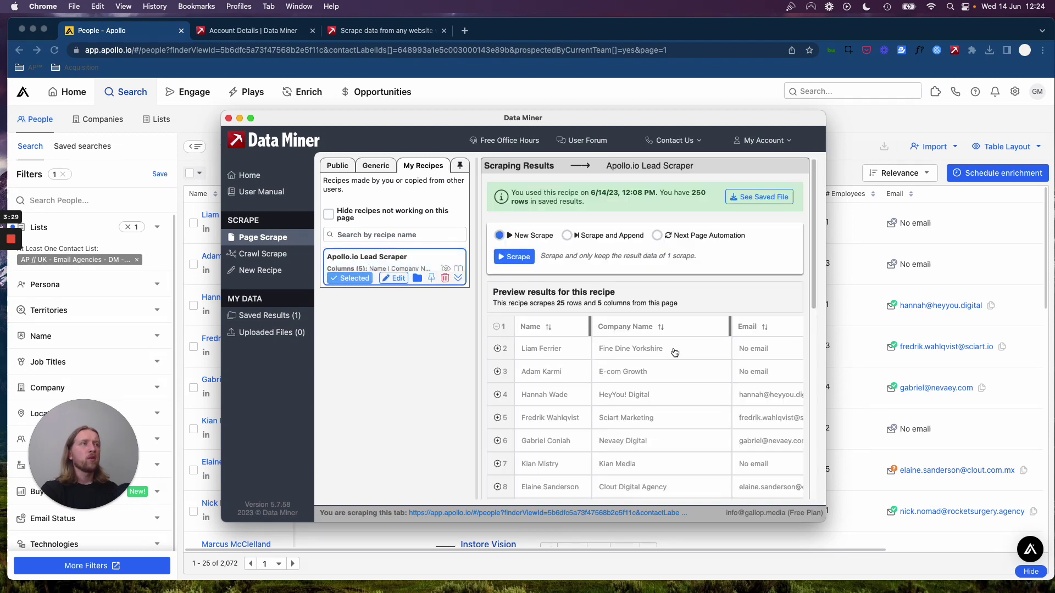
pyautogui.scroll(-1, 629, 373)
pyautogui.scroll(-1, 629, 373)
pyautogui.moveTo(522, 263); pyautogui.dragTo(689, 268)
pyautogui.click(600, 264)
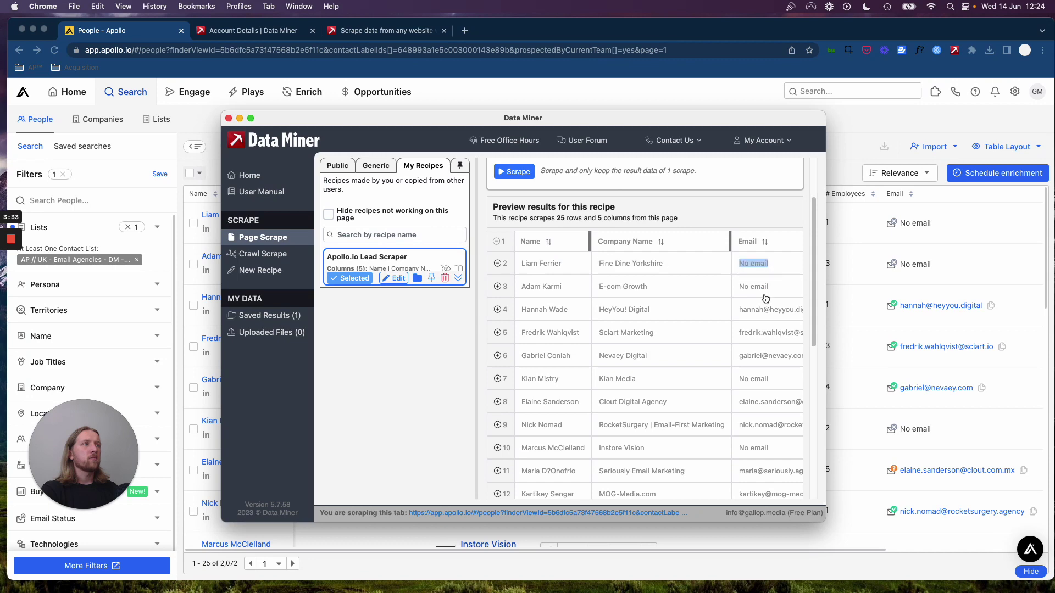
# Reposition and shrink the Data Miner window while scrolling the preview toward the Email column.
pyautogui.moveTo(736, 310); pyautogui.dragTo(796, 309)
pyautogui.hscroll(3, 745, 308)
pyautogui.moveTo(649, 127); pyautogui.dragTo(894, 126)
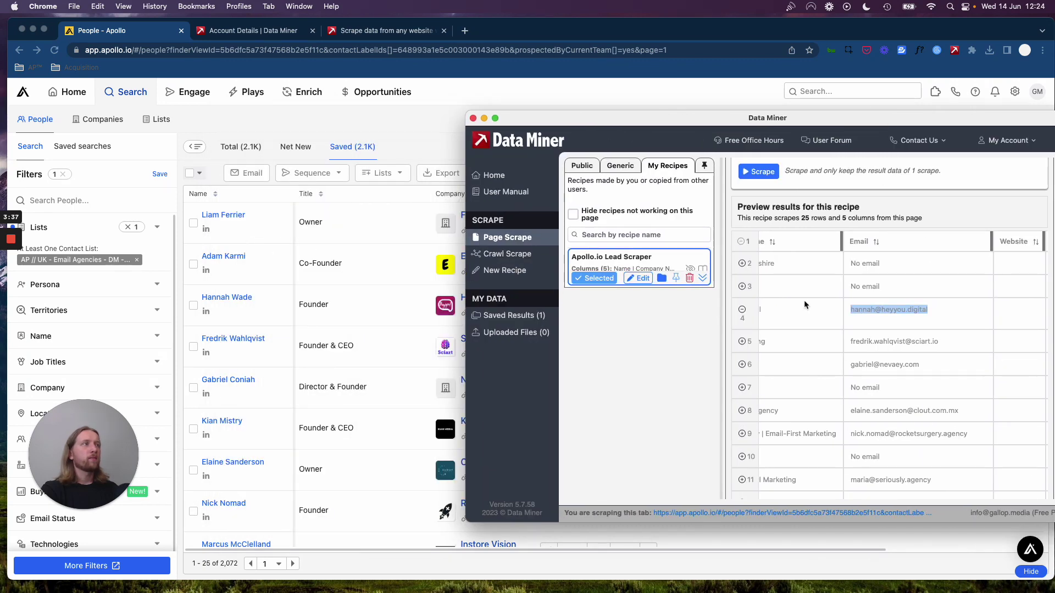
pyautogui.hscroll(-3, 808, 302)
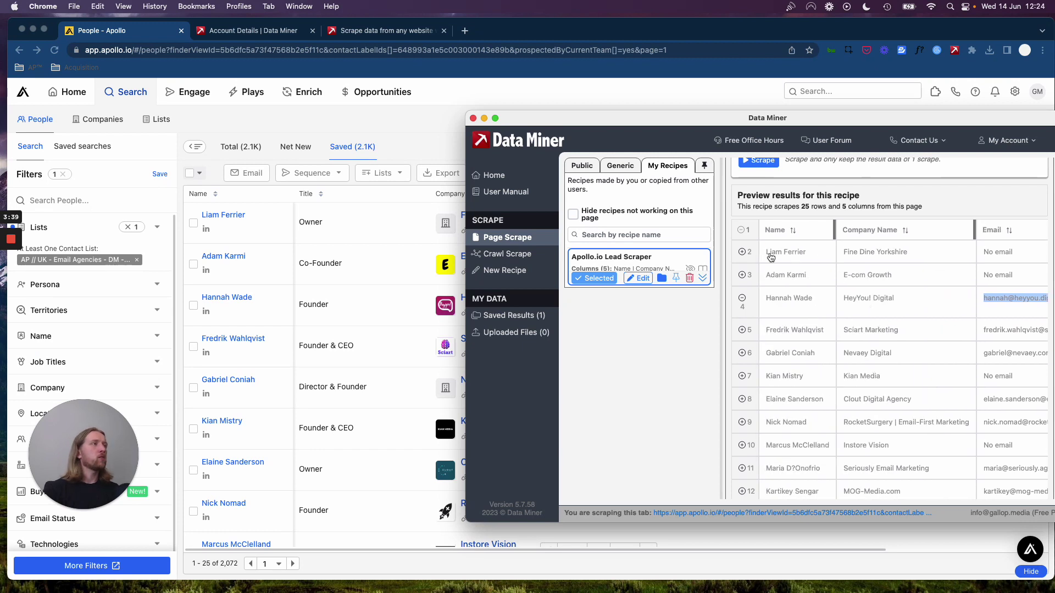
pyautogui.moveTo(768, 254); pyautogui.dragTo(793, 299)
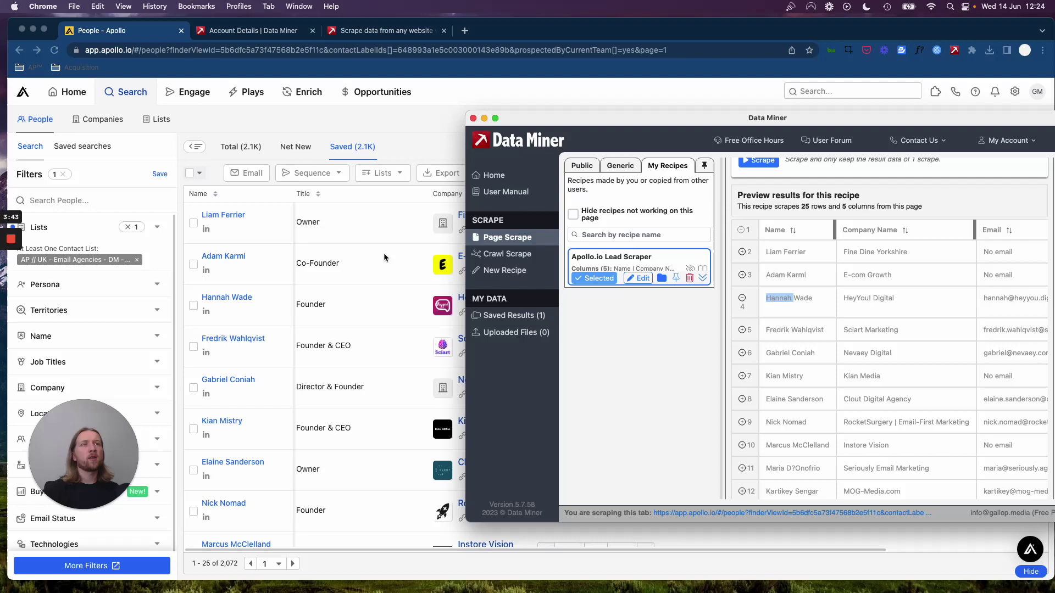
pyautogui.hscroll(5, 384, 253)
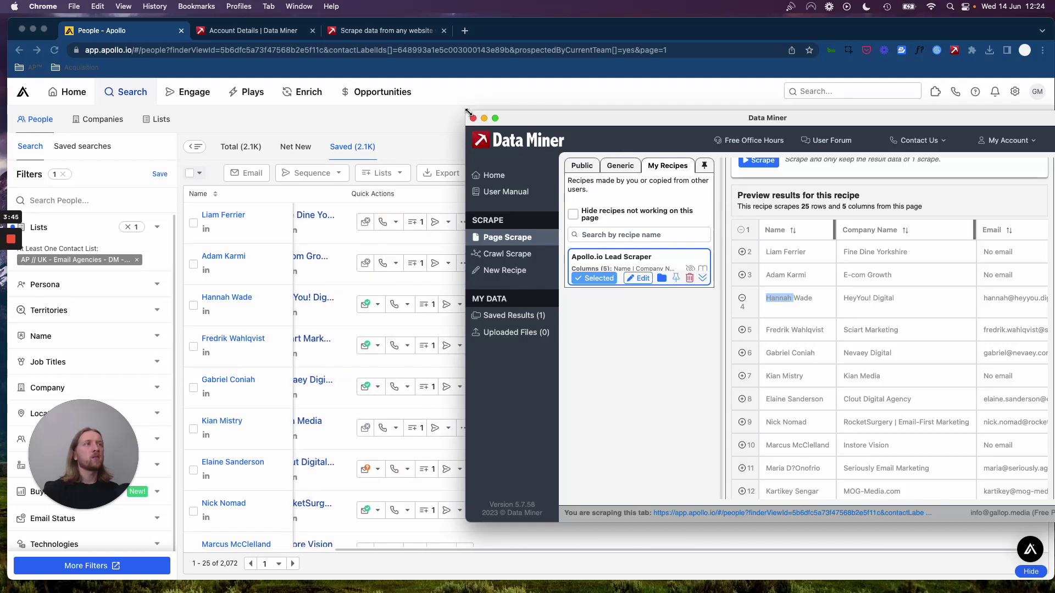
pyautogui.moveTo(467, 112); pyautogui.dragTo(791, 122)
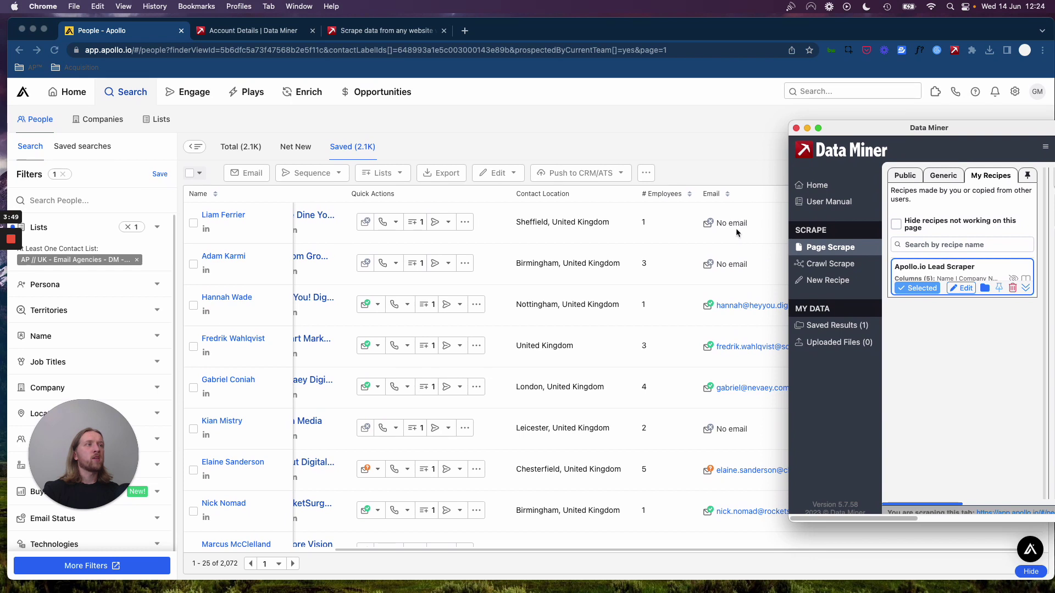
pyautogui.scroll(-1, 753, 286)
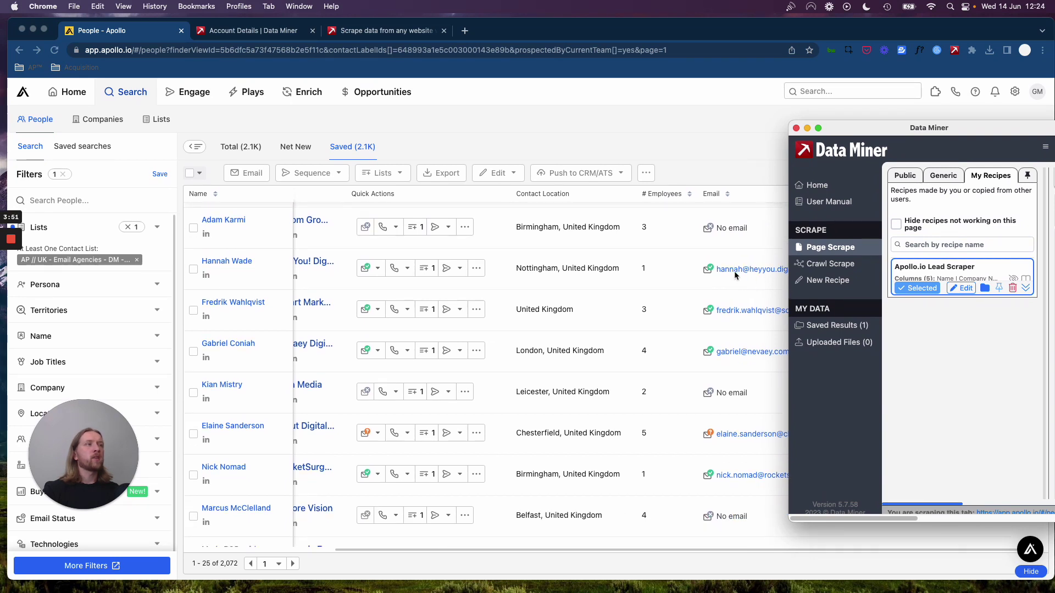
pyautogui.moveTo(929, 122); pyautogui.dragTo(808, 116)
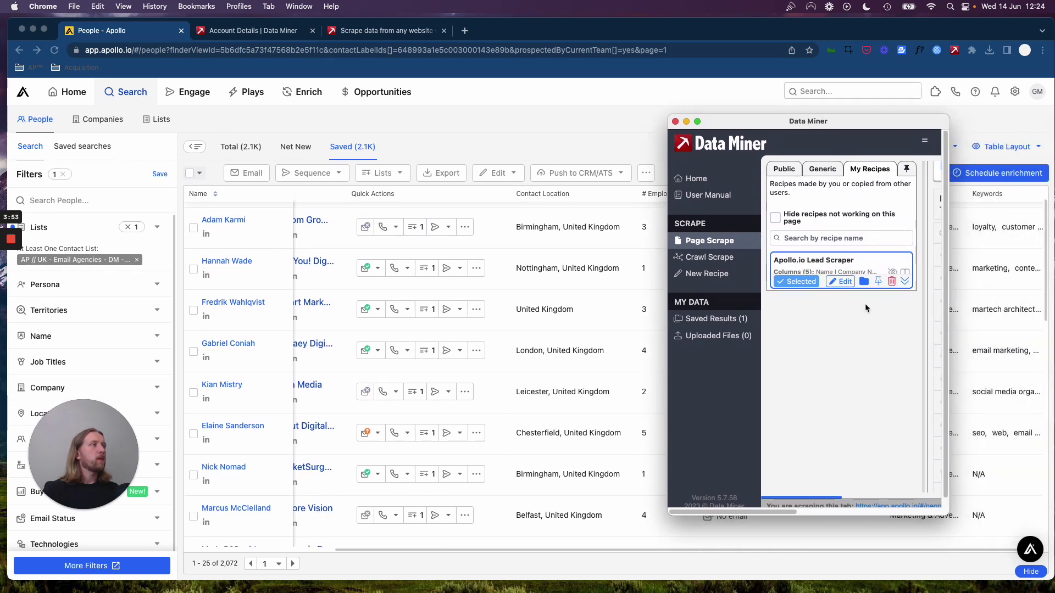
# Highlight a scraped email in the 25-row preview, then bring the Apollo list forward.
pyautogui.hscroll(5, 852, 308)
pyautogui.hscroll(-3, 866, 319)
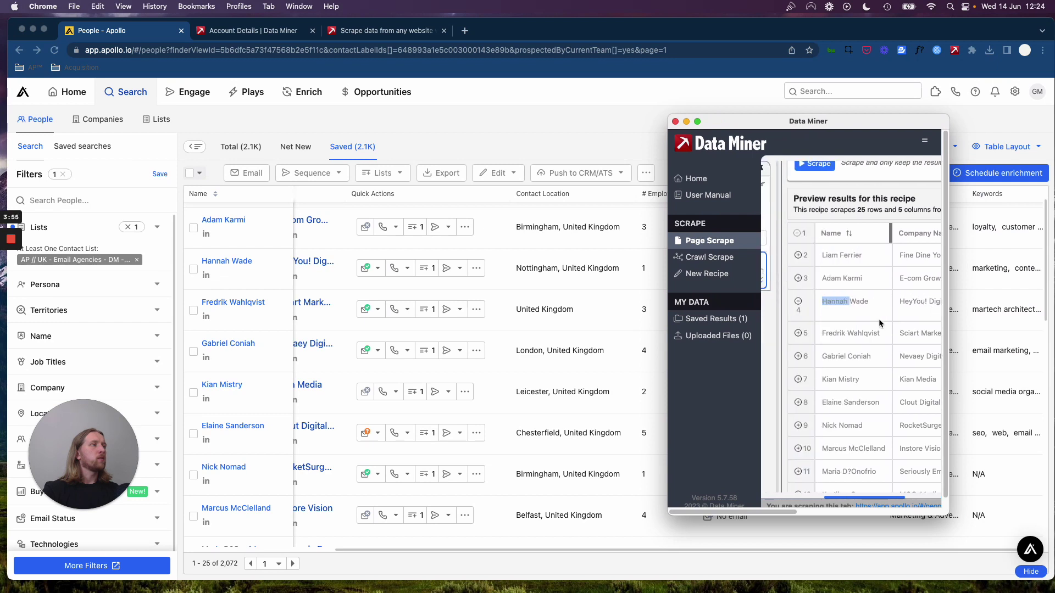
pyautogui.hscroll(3, 882, 324)
pyautogui.hscroll(5, 901, 324)
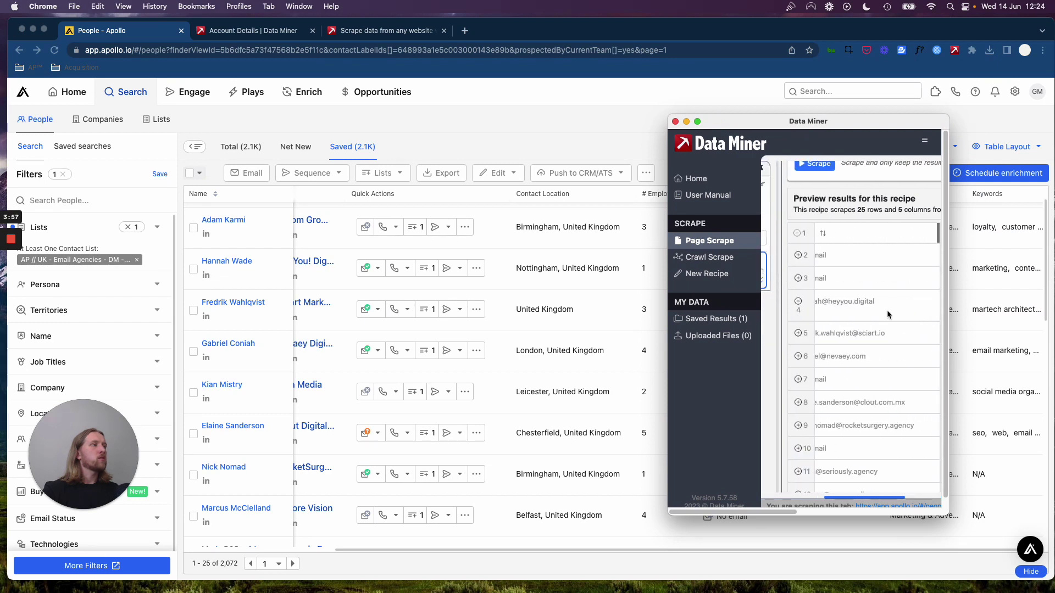
pyautogui.tripleClick(861, 299)
pyautogui.moveTo(949, 113); pyautogui.dragTo(1025, 98)
pyautogui.click(709, 347)
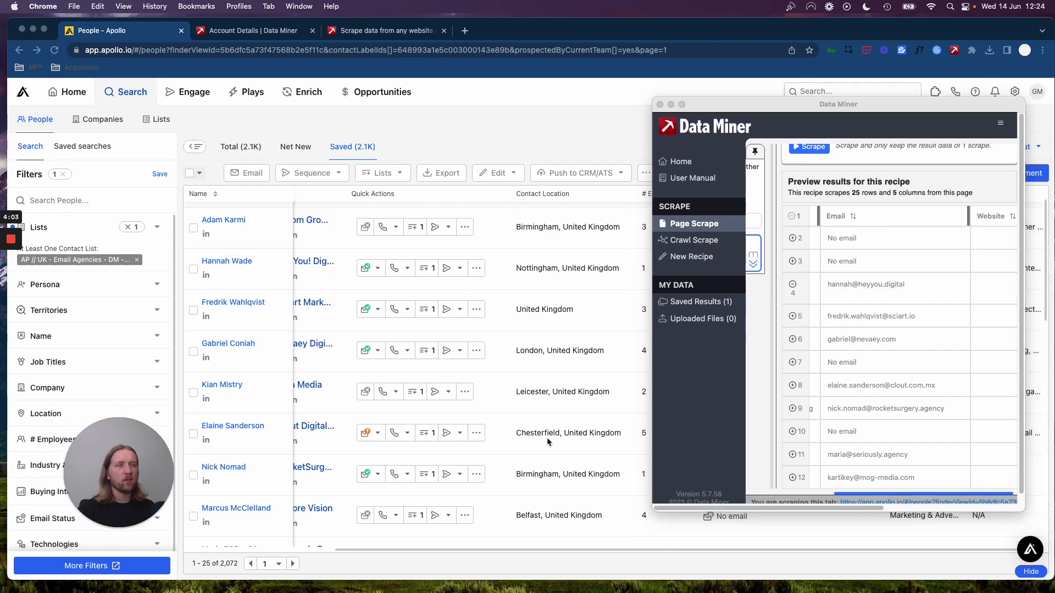
pyautogui.click(868, 37)
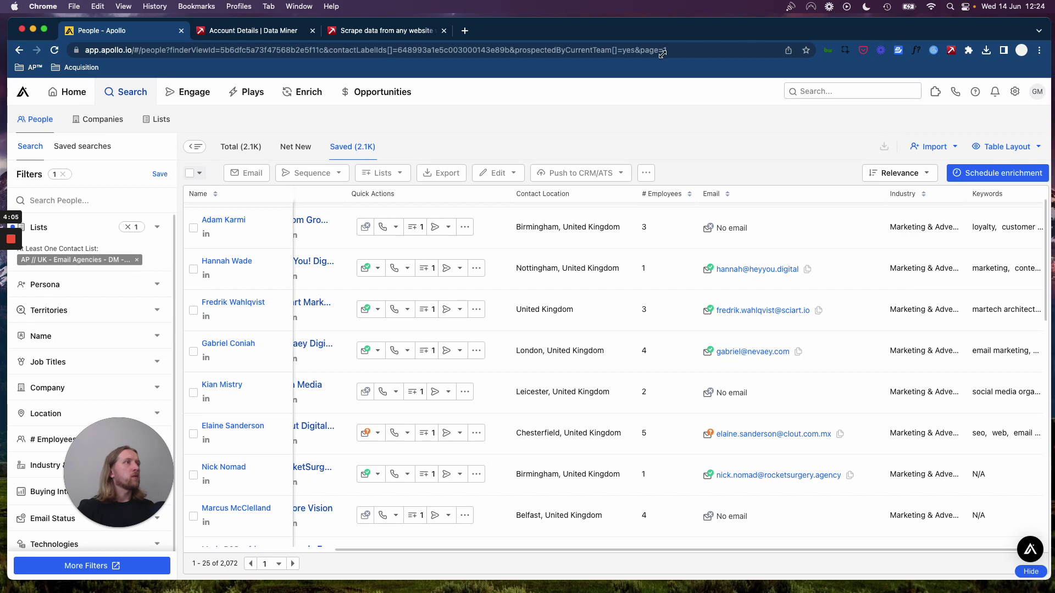
# Arrange the browser and Data Miner windows side by side and open the New Recipe page.
pyautogui.moveTo(1053, 20); pyautogui.dragTo(764, 20)
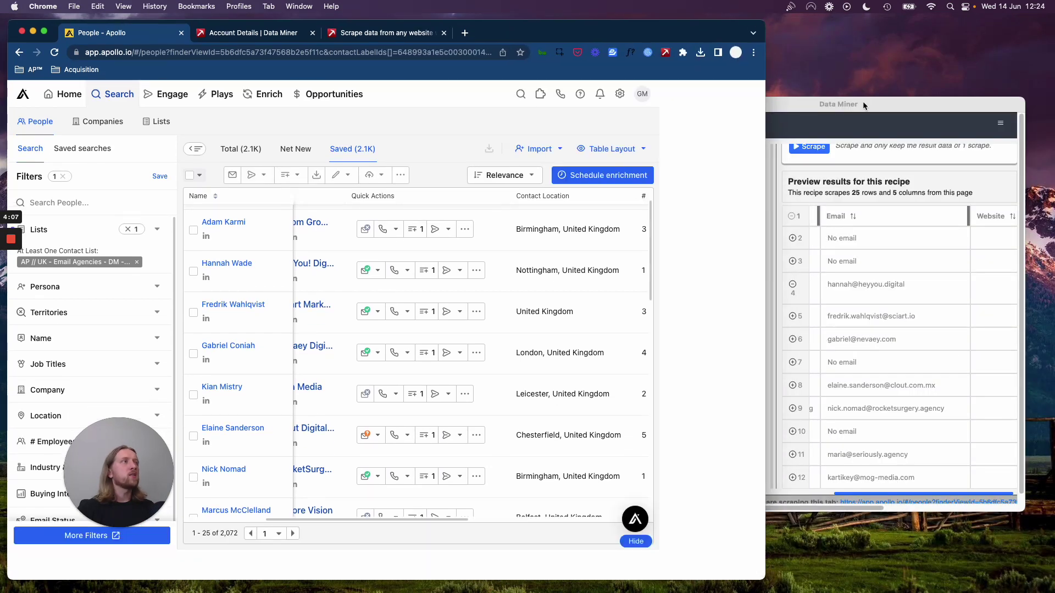
pyautogui.moveTo(875, 119); pyautogui.dragTo(866, 99)
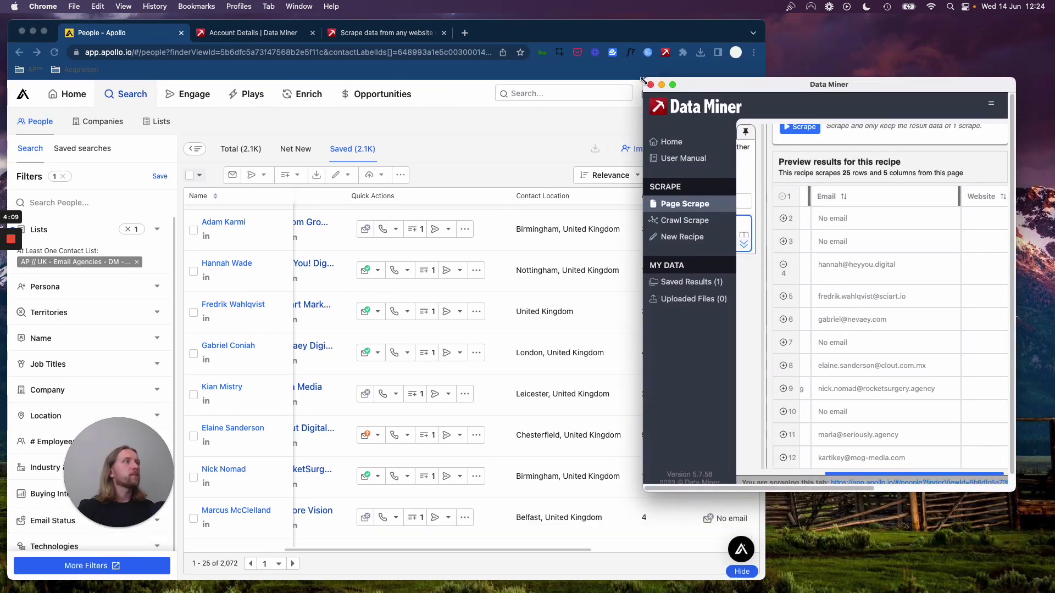
pyautogui.moveTo(643, 80); pyautogui.dragTo(564, 68)
pyautogui.moveTo(809, 74); pyautogui.dragTo(871, 50)
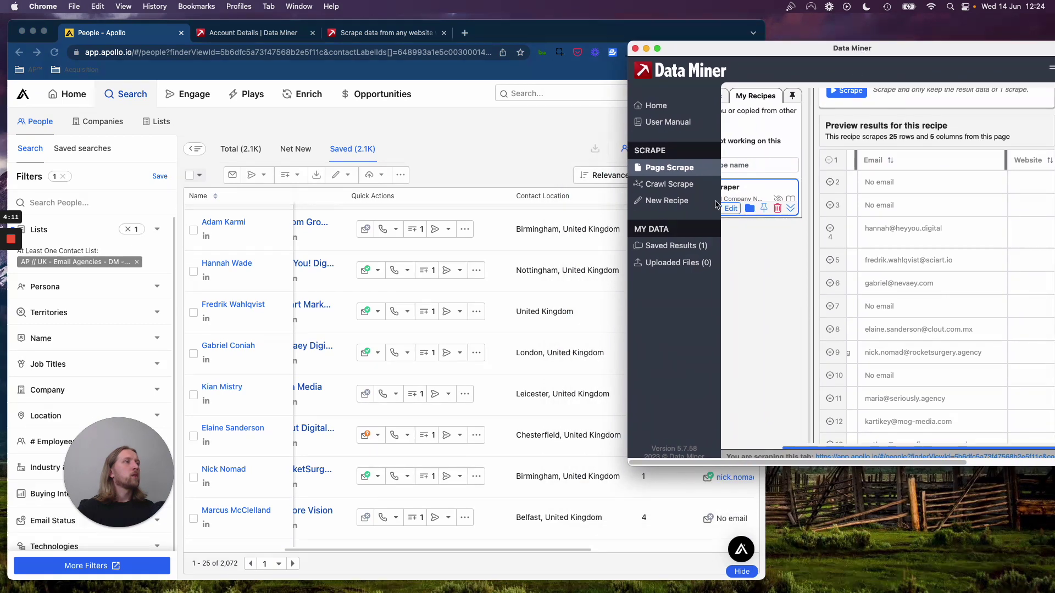
pyautogui.click(653, 201)
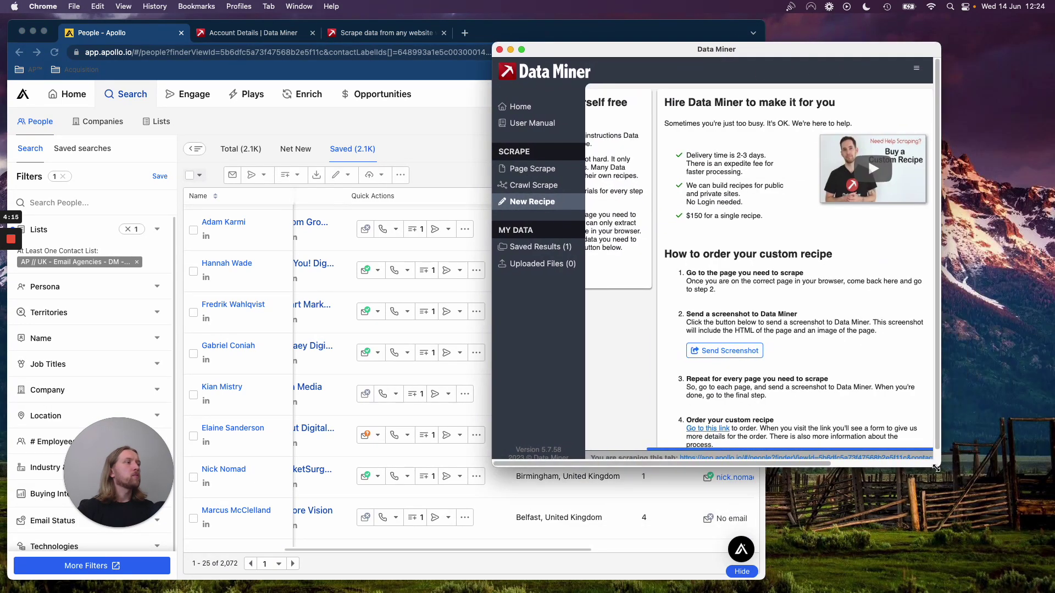
pyautogui.moveTo(936, 468); pyautogui.dragTo(984, 501)
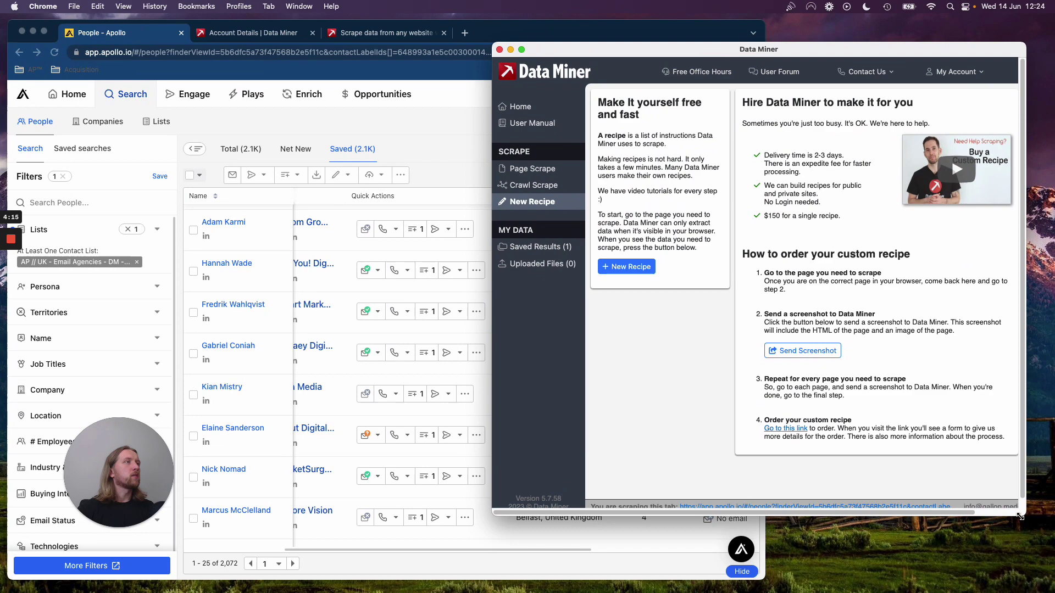
# Start a new recipe, load page 2 of Apollo saved leads, and advance to the Type step.
pyautogui.click(642, 269)
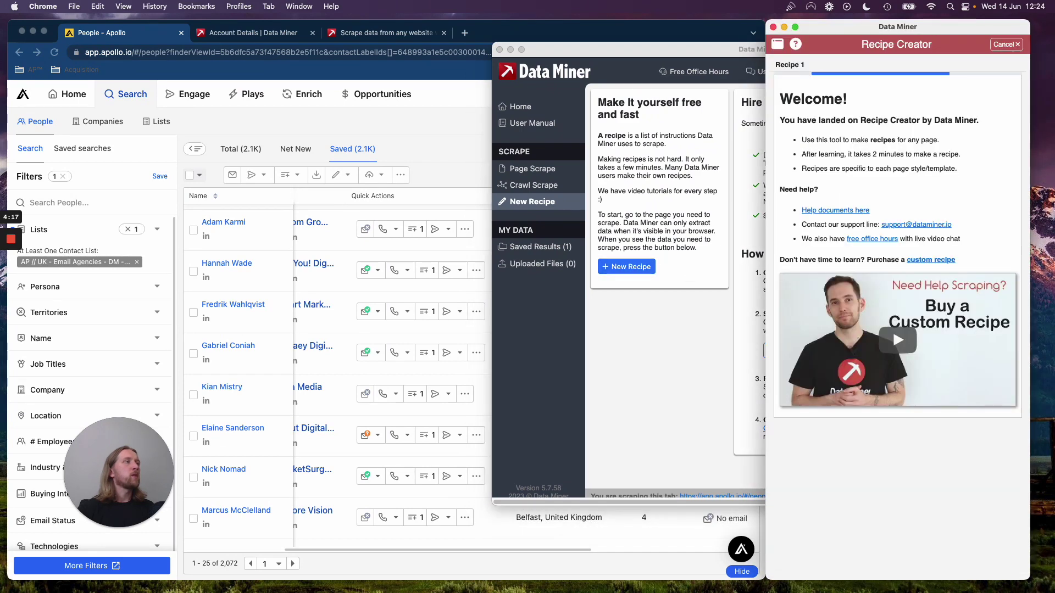
pyautogui.click(280, 568)
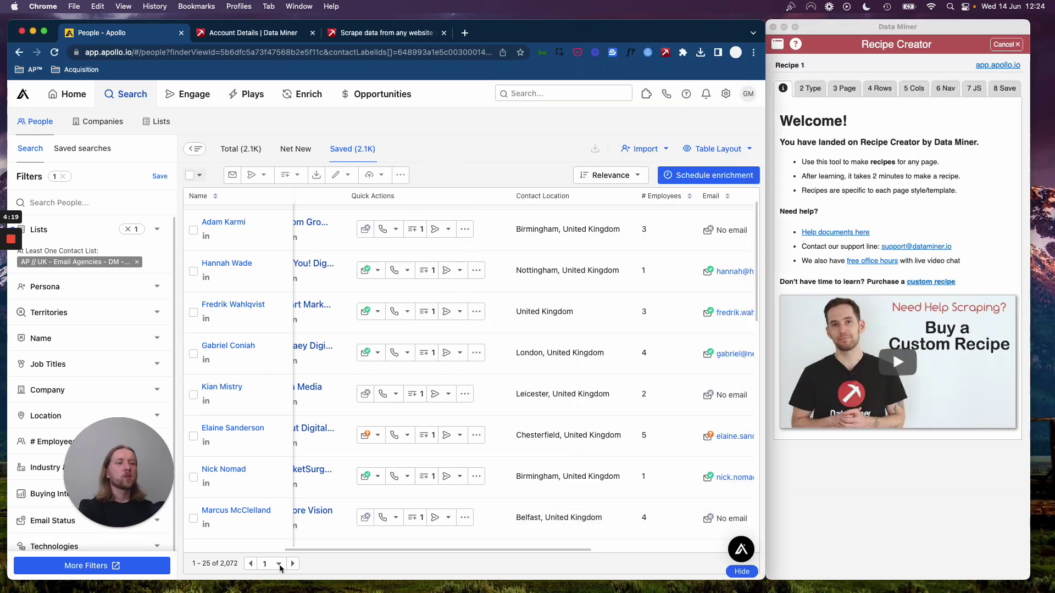
pyautogui.click(279, 568)
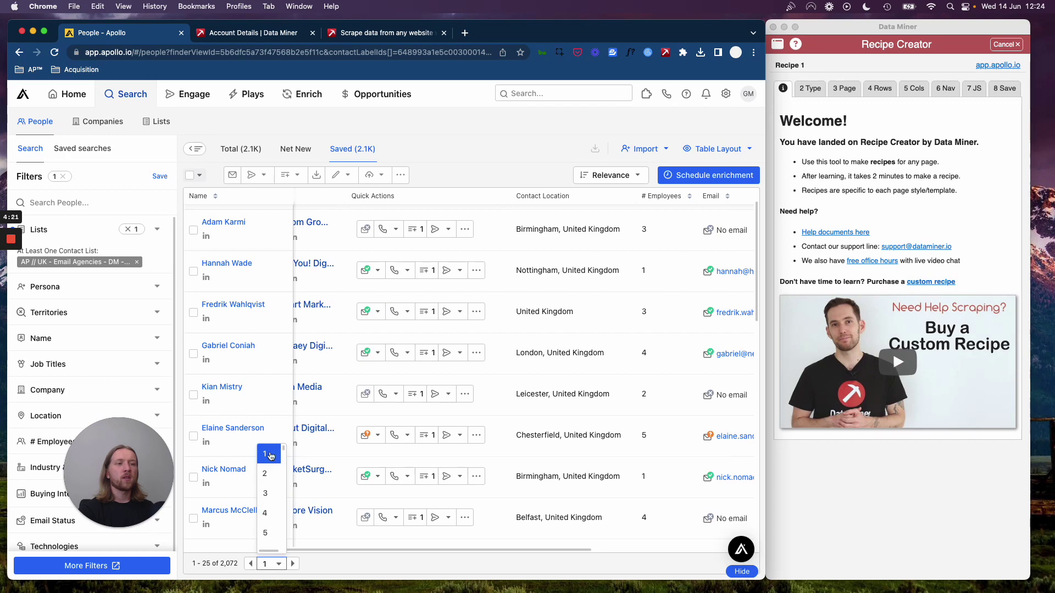
pyautogui.click(267, 476)
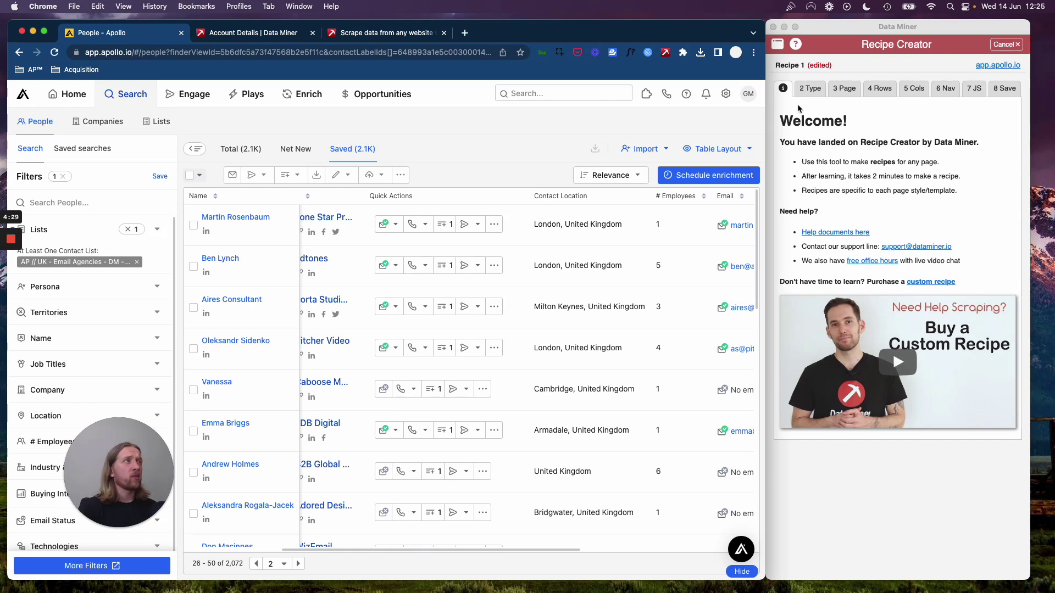
pyautogui.click(809, 90)
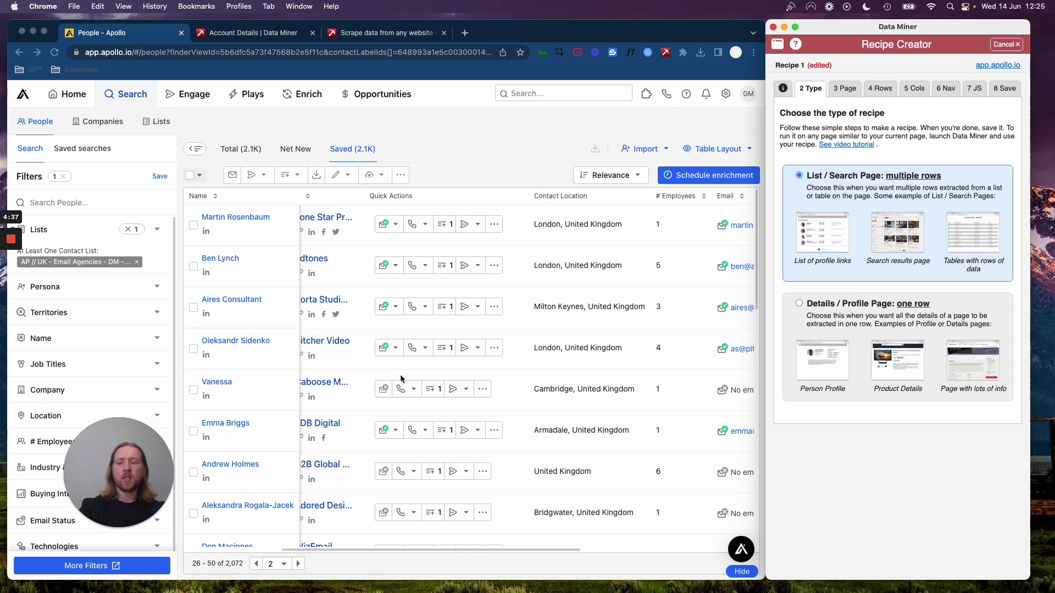
# Advance Recipe 1 to the Page step, 'Set up the page for scraping (optional)'.
pyautogui.hscroll(-5, 401, 378)
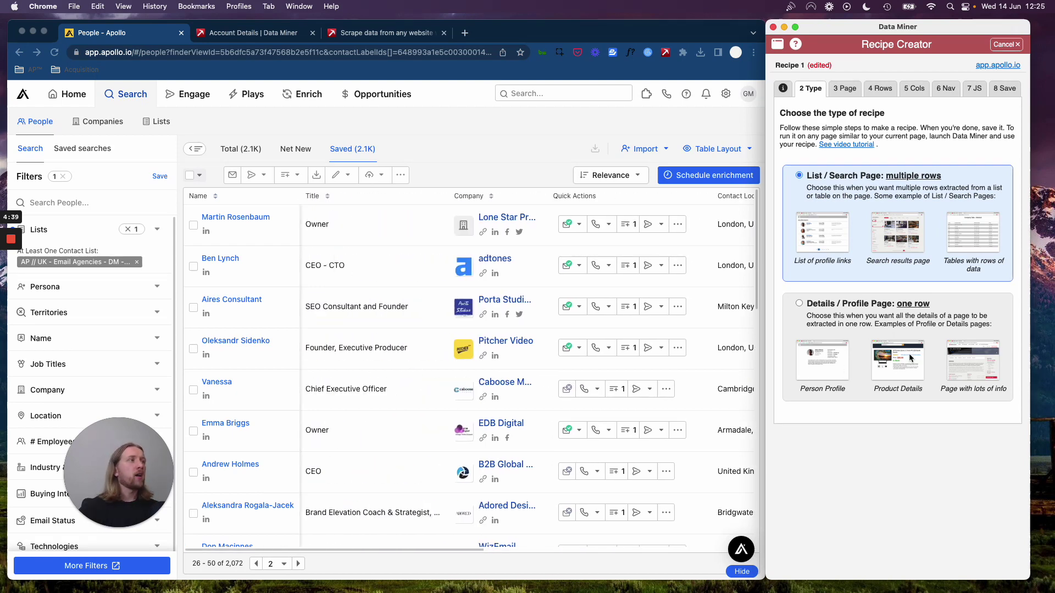
pyautogui.click(837, 89)
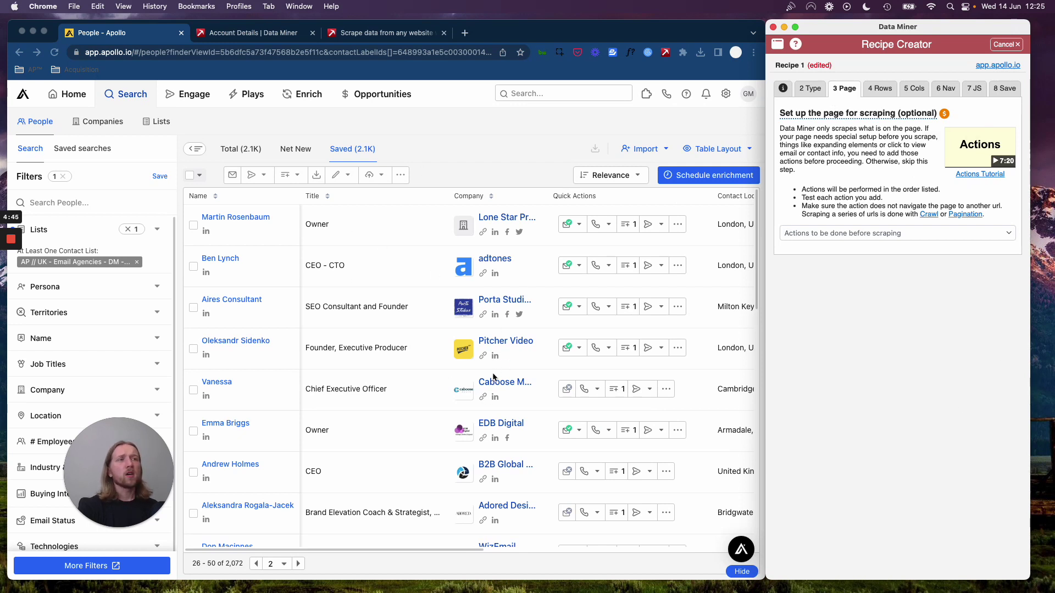
# Scroll the Apollo table to inspect its columns, then advance Recipe 1 to the Rows step.
pyautogui.scroll(-3, 519, 415)
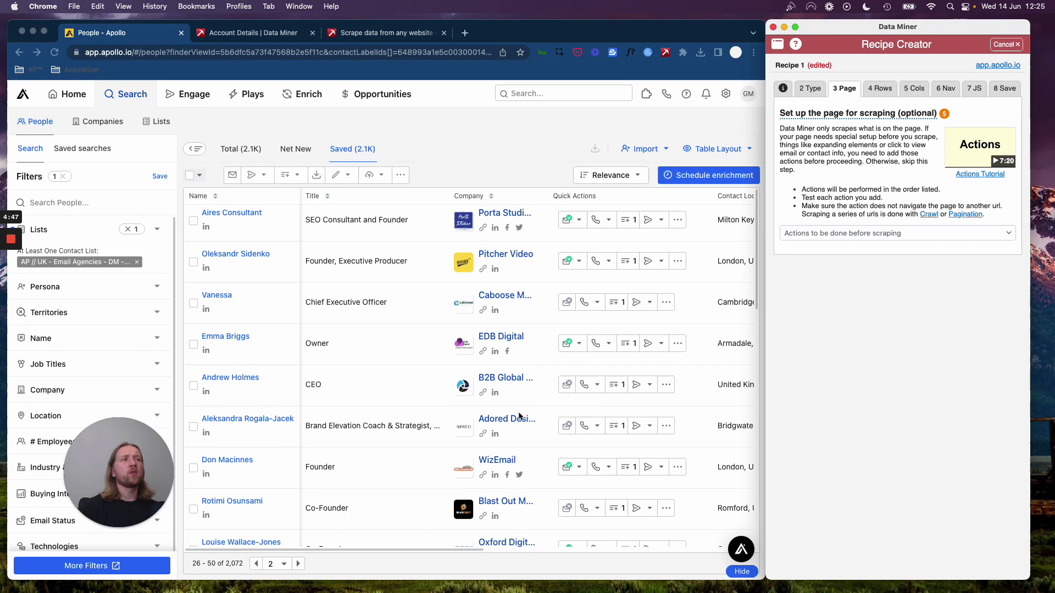
pyautogui.scroll(3, 516, 411)
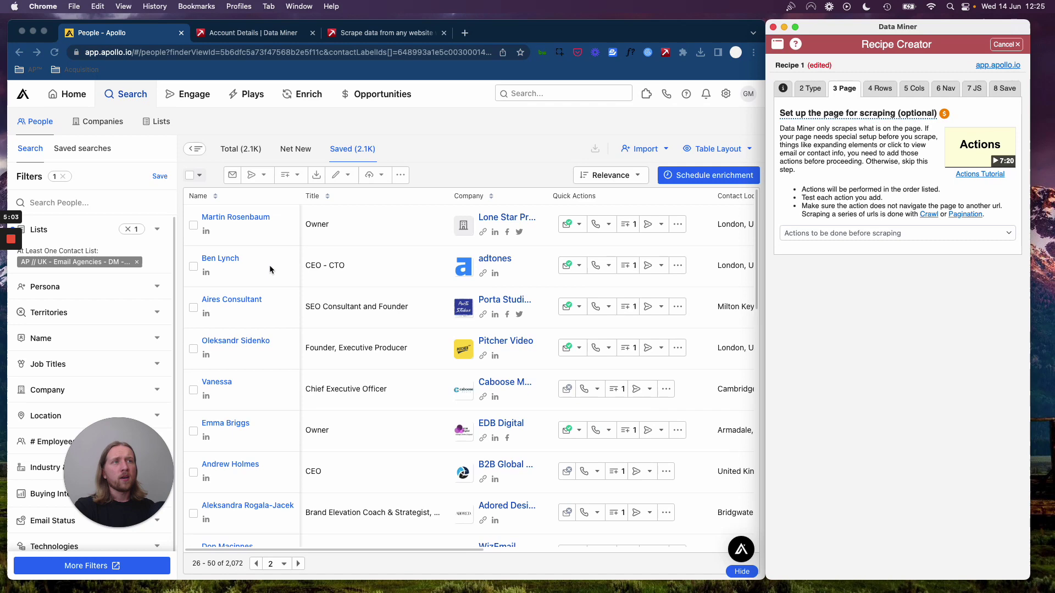
pyautogui.hscroll(10, 542, 300)
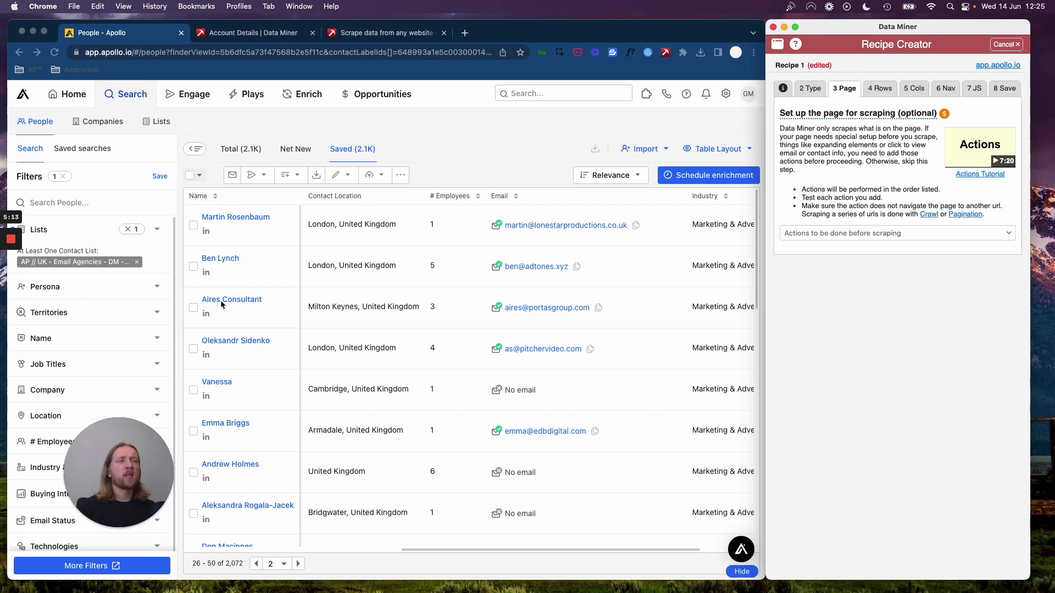
pyautogui.hscroll(-5, 466, 283)
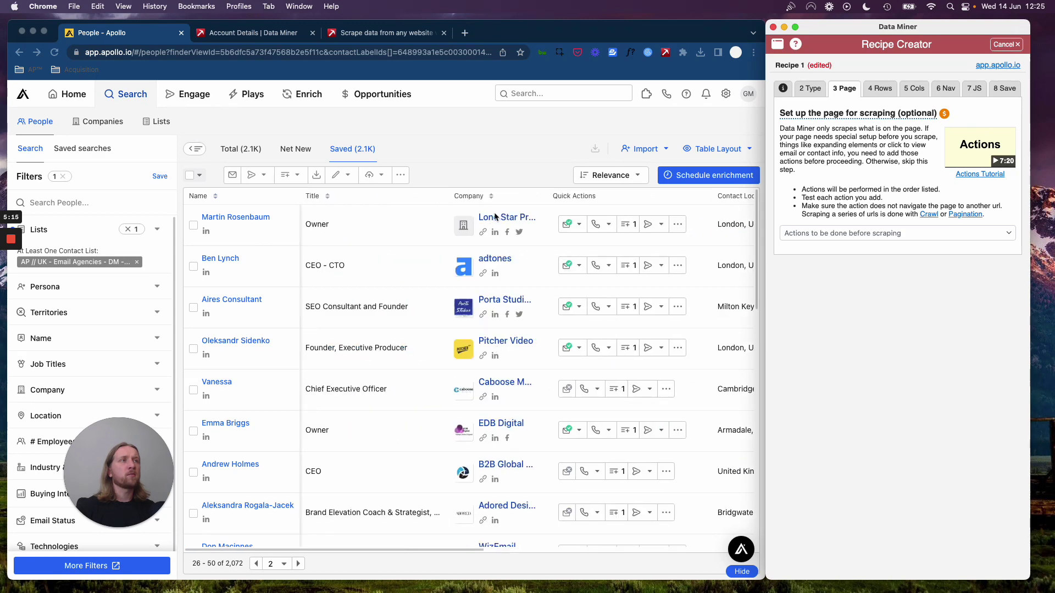
pyautogui.hscroll(5, 495, 216)
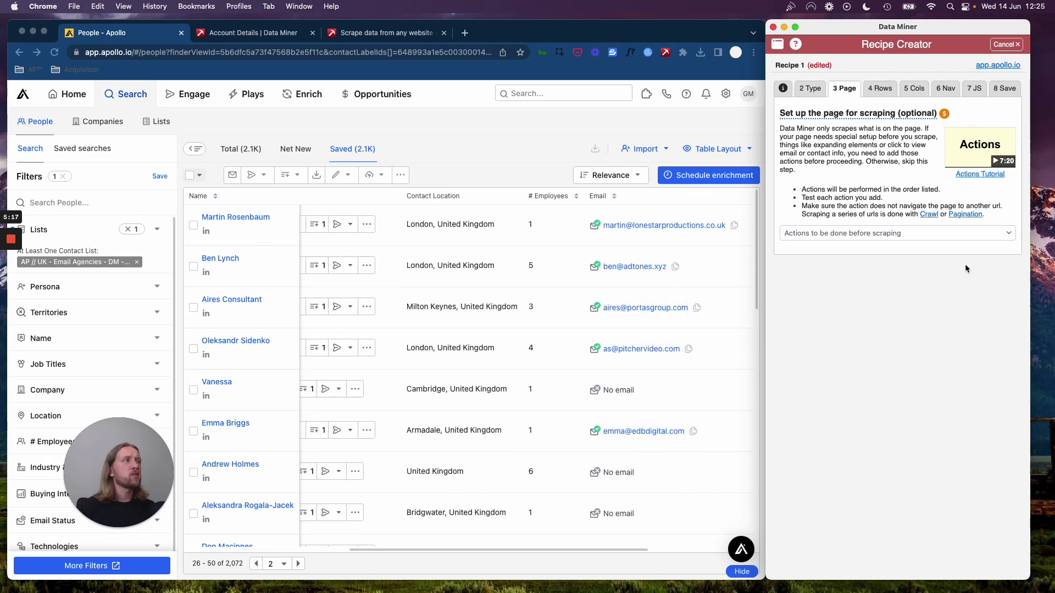
pyautogui.click(881, 90)
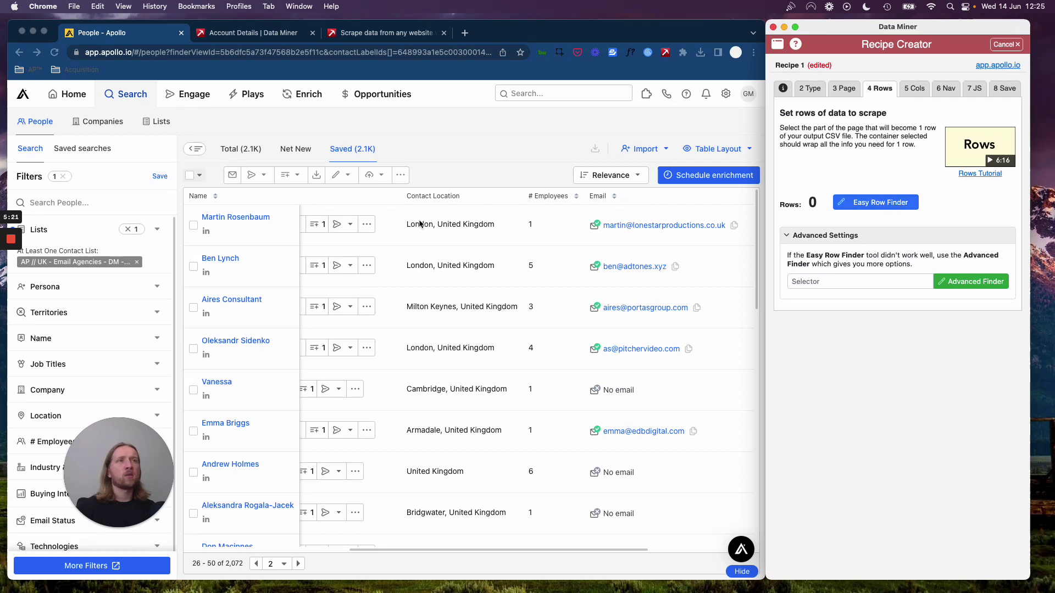
# Tick and untick a few lead rows, then launch Data Miner's Easy Row Finder Tool.
pyautogui.hscroll(-5, 282, 276)
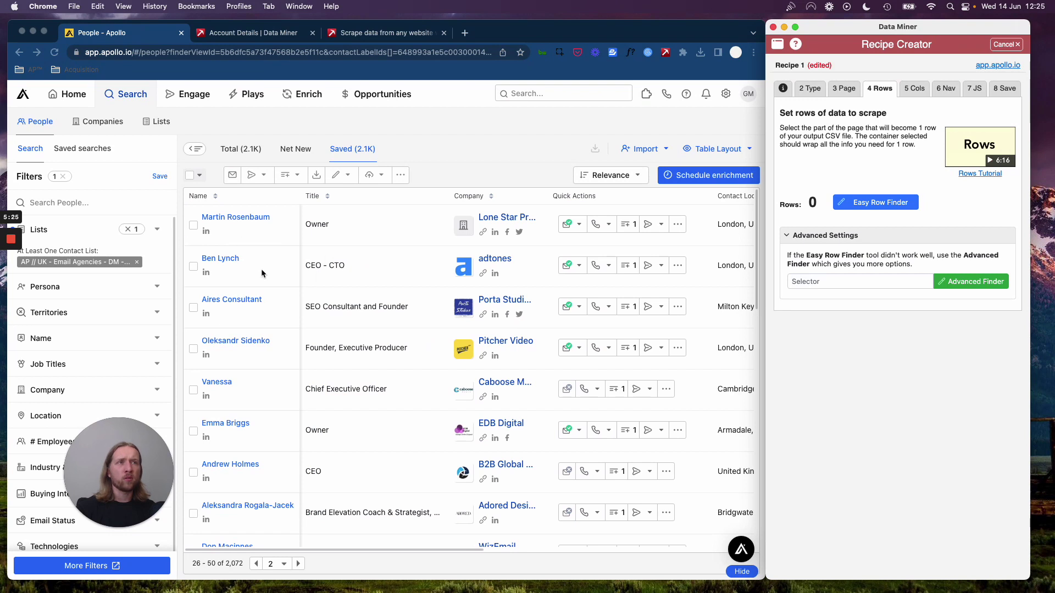
pyautogui.click(193, 226)
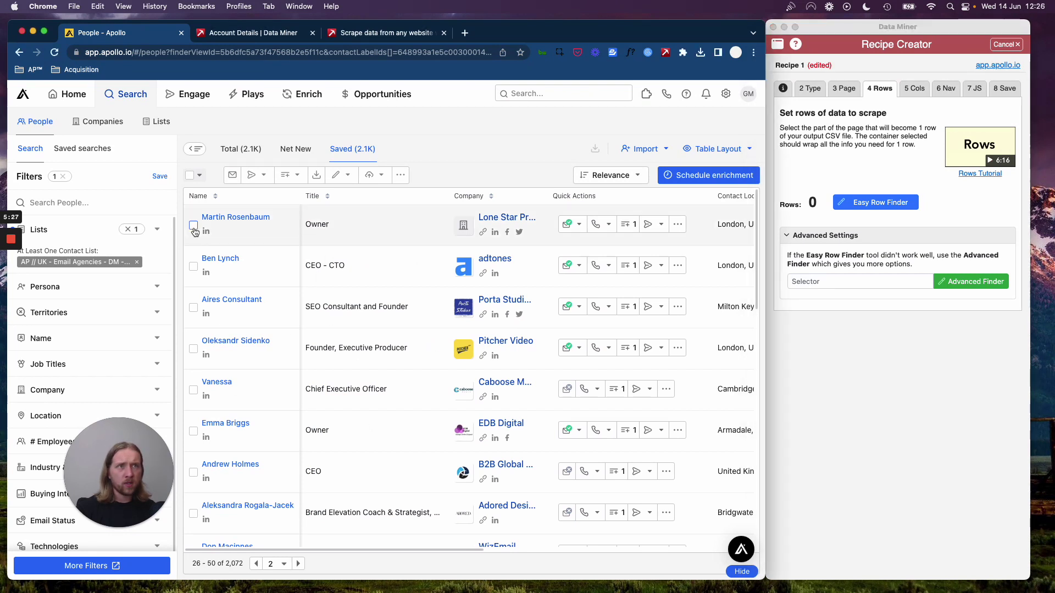
pyautogui.keyDown('shift'); pyautogui.click(193, 308); pyautogui.keyUp('shift')
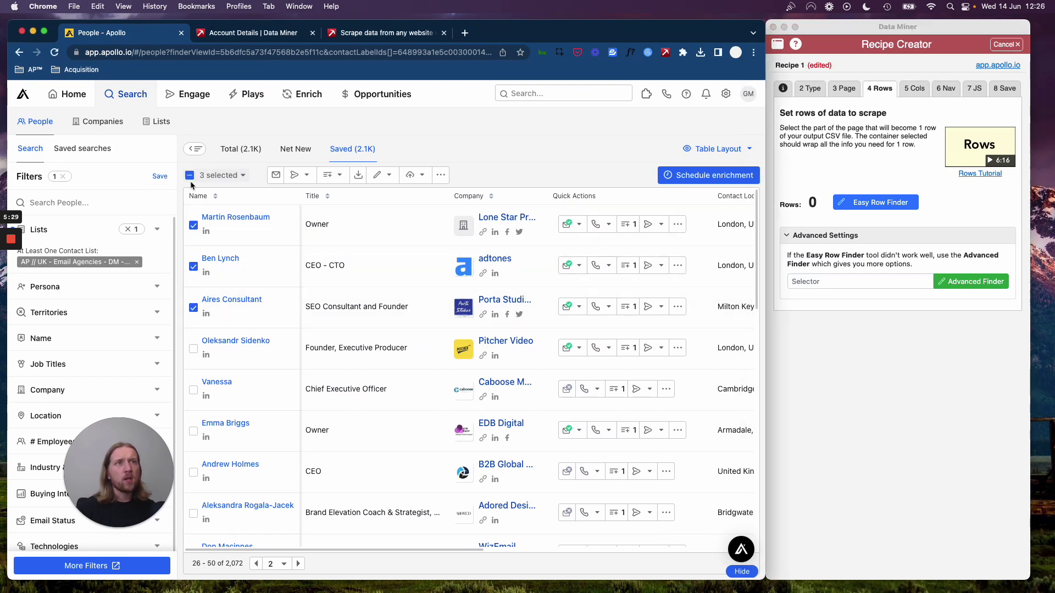
pyautogui.click(220, 175)
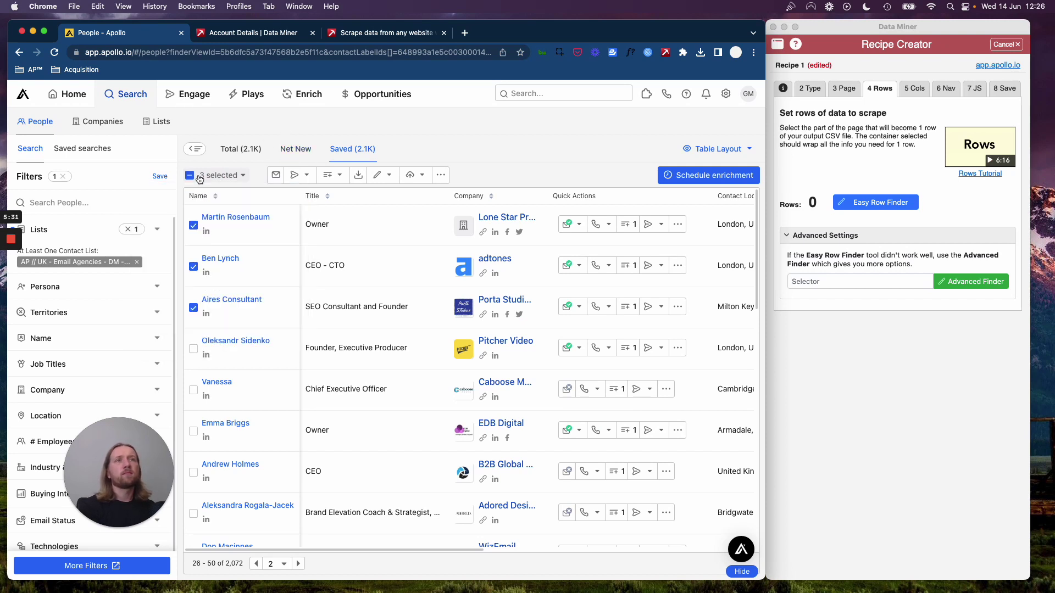
pyautogui.click(190, 177)
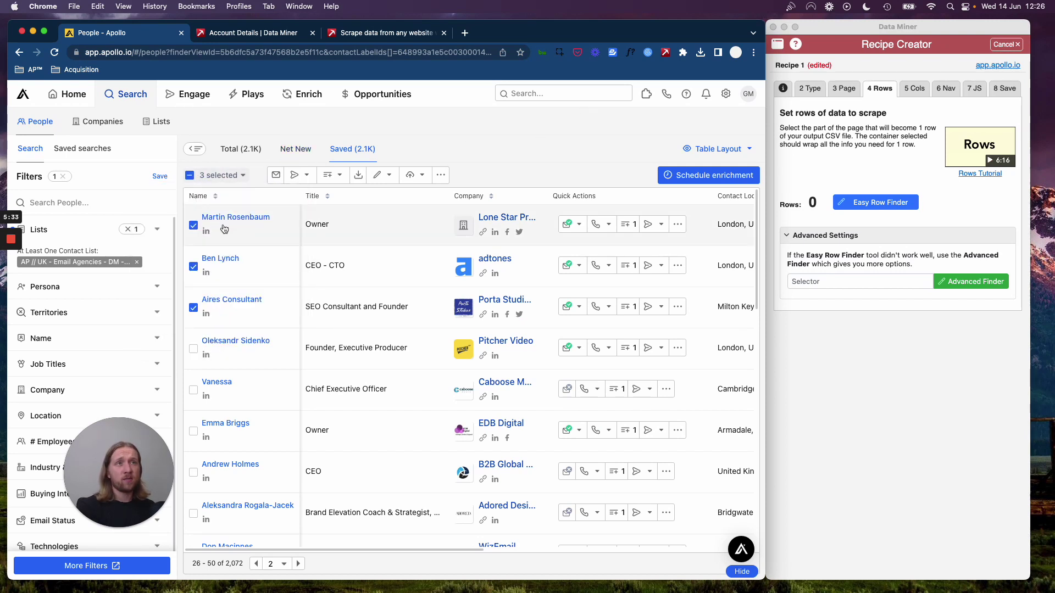
pyautogui.click(192, 226)
pyautogui.click(193, 267)
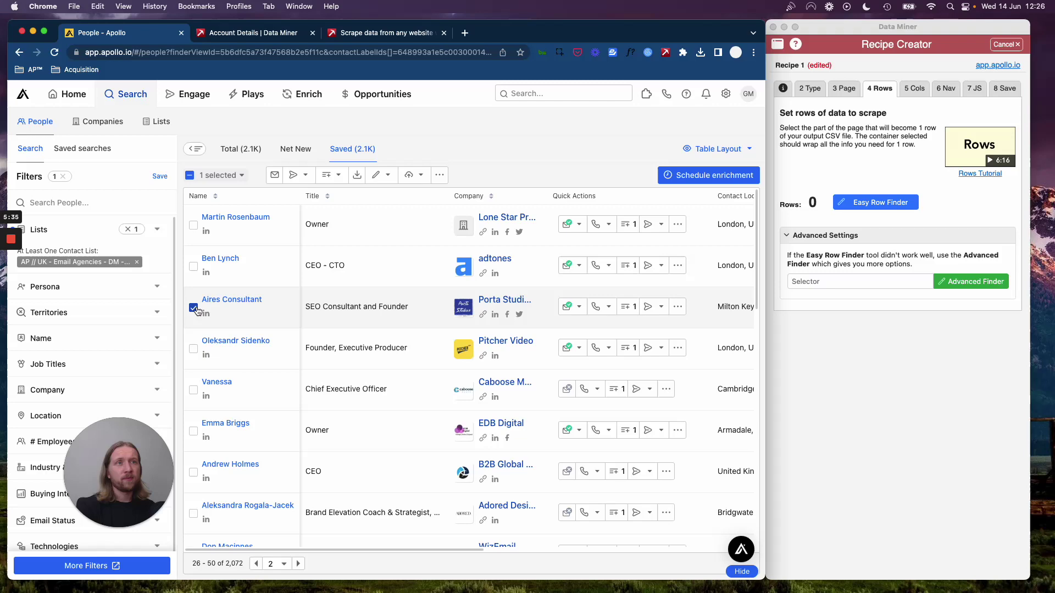
pyautogui.click(193, 308)
pyautogui.click(878, 203)
pyautogui.click(878, 204)
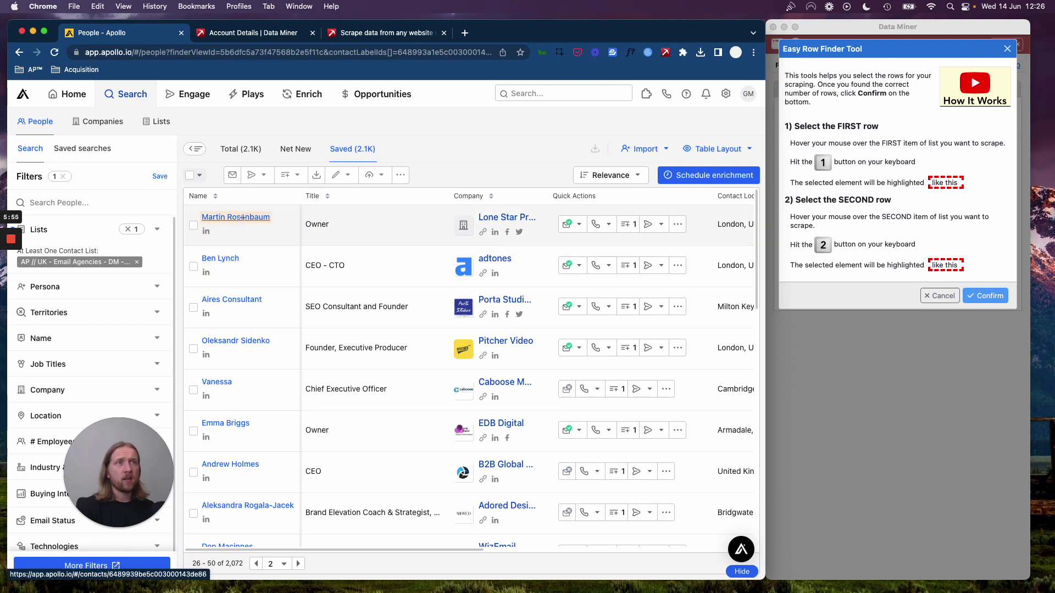
# Mark the first two lead rows so Data Miner finds all 25 rows on the page.
pyautogui.press('1')
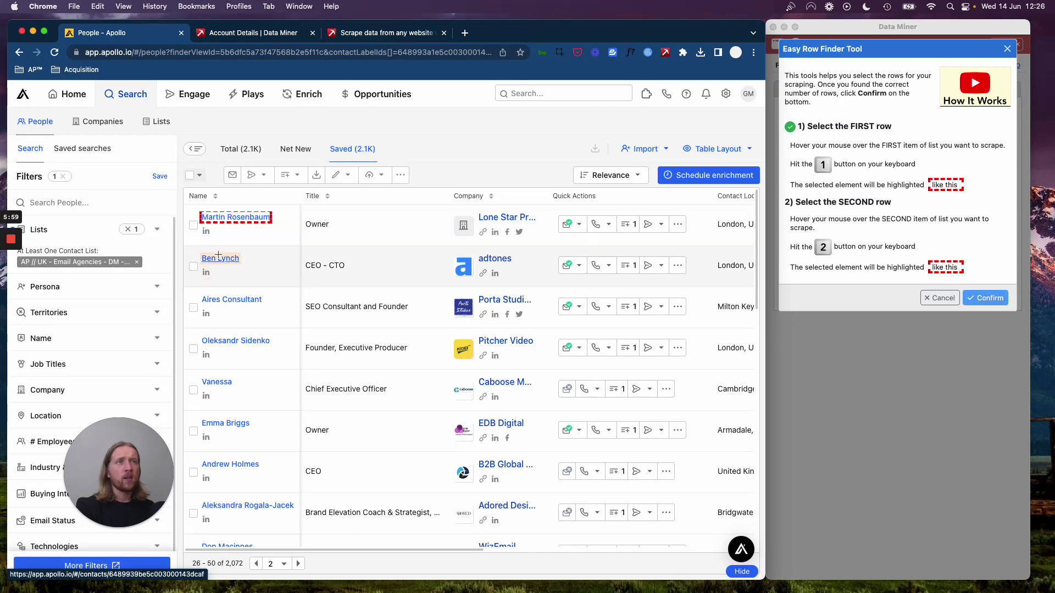
pyautogui.press('2')
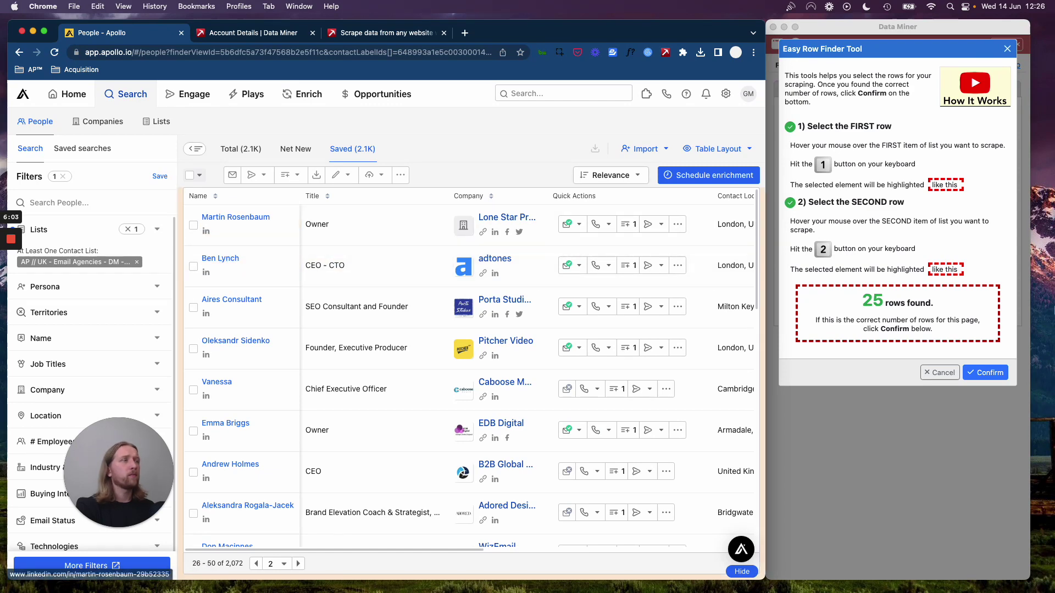
pyautogui.moveTo(862, 300); pyautogui.dragTo(884, 301)
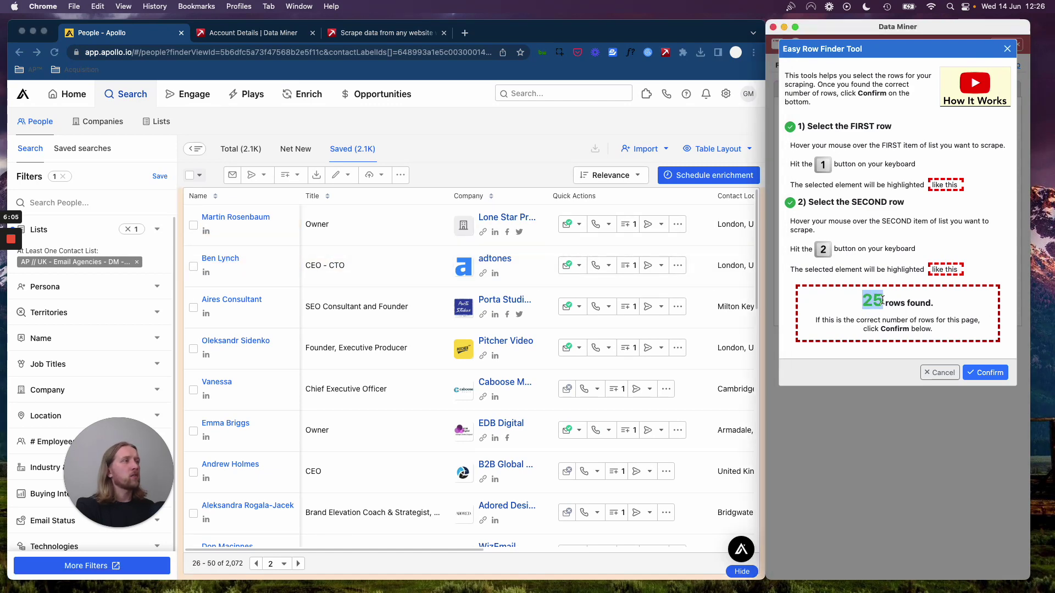
pyautogui.scroll(-10, 335, 364)
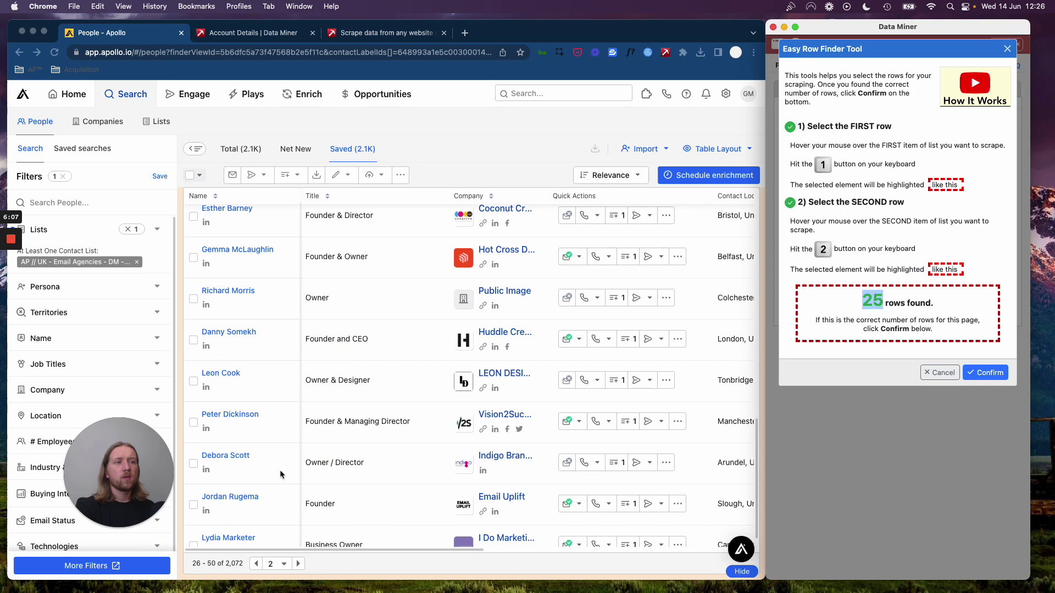
pyautogui.scroll(10, 246, 230)
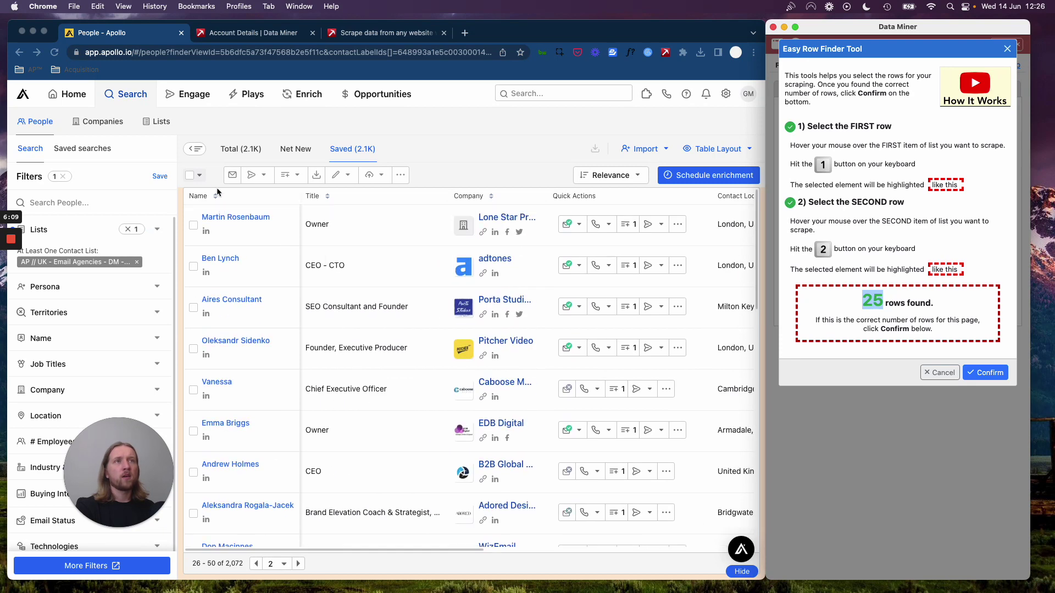
# Check Apollo's page count matches the 25 rows, then confirm them in Easy Row Finder.
pyautogui.click(199, 175)
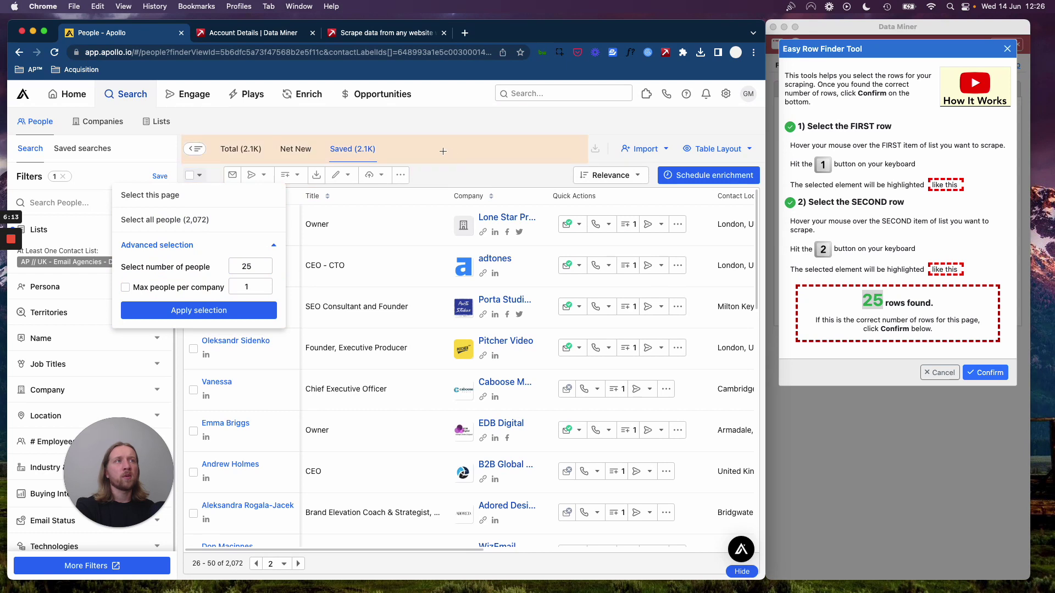
pyautogui.click(874, 333)
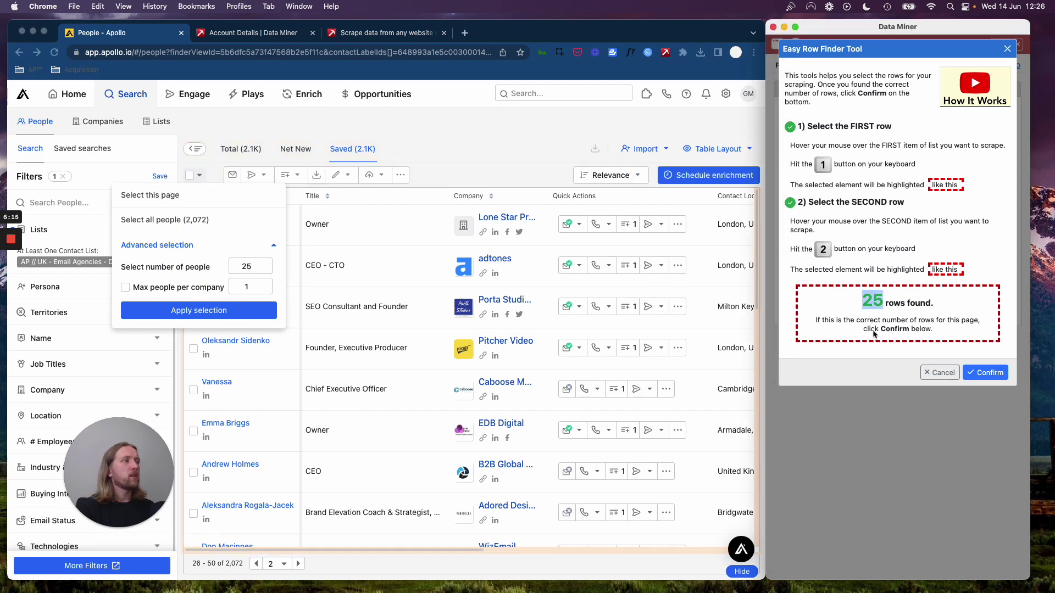
pyautogui.click(396, 144)
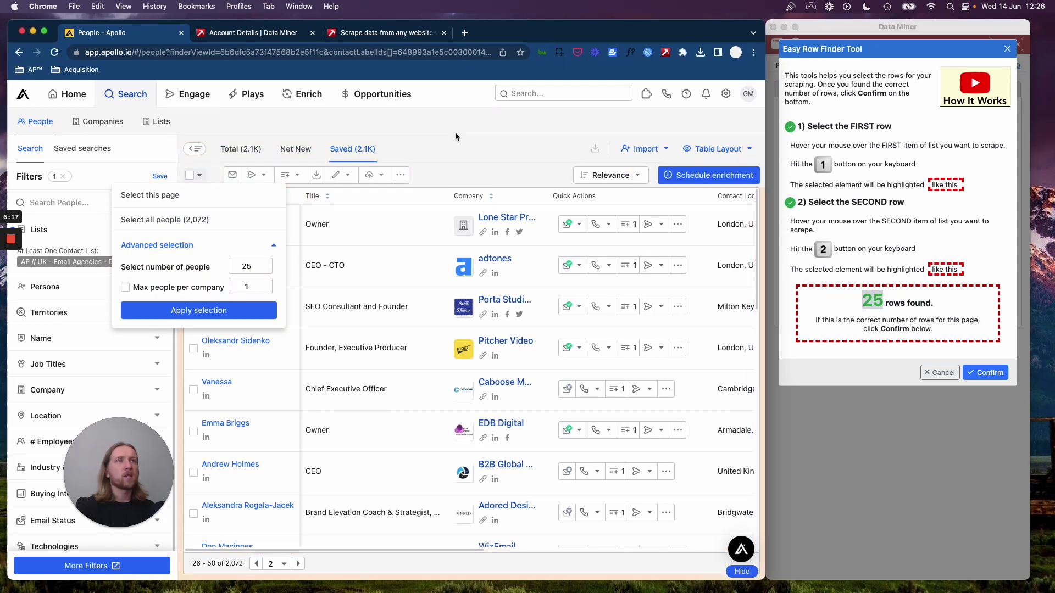
pyautogui.click(208, 182)
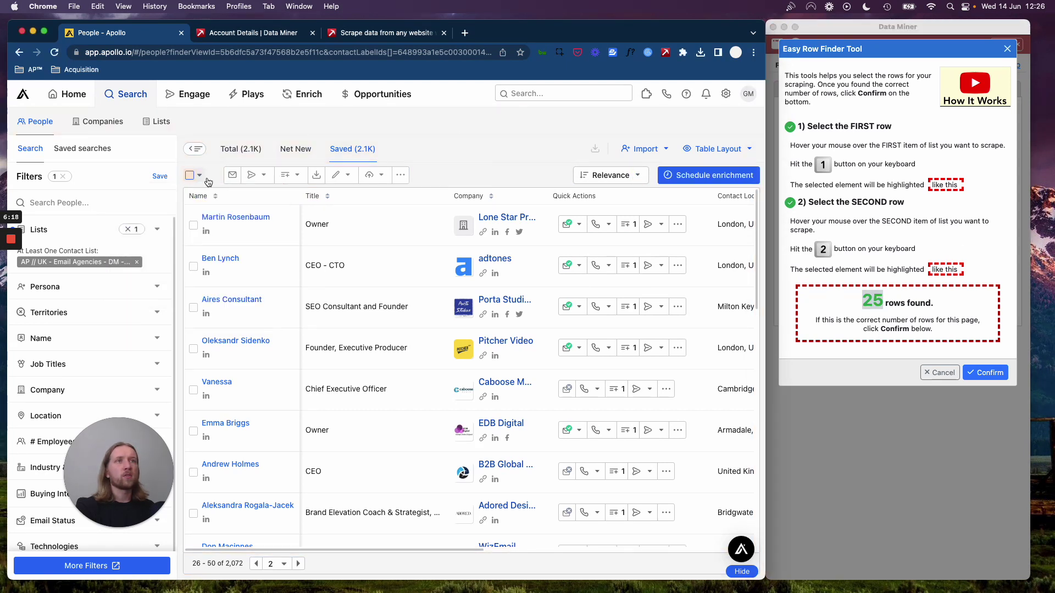
pyautogui.click(985, 373)
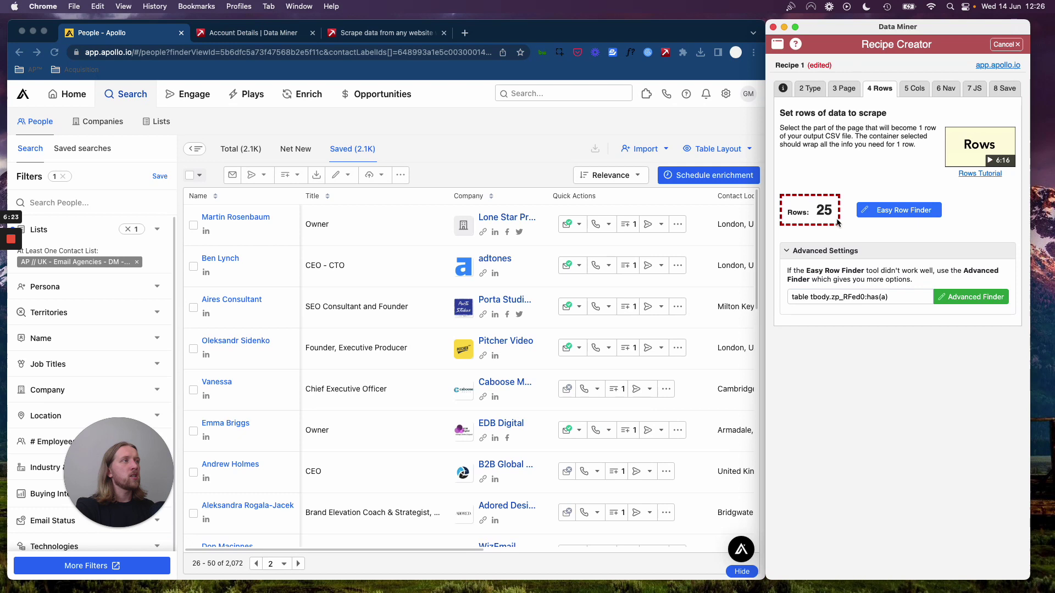
# Add a first recipe column named 'Name' and start the Easy Column Finder for it.
pyautogui.moveTo(829, 209); pyautogui.dragTo(821, 210)
pyautogui.click(917, 95)
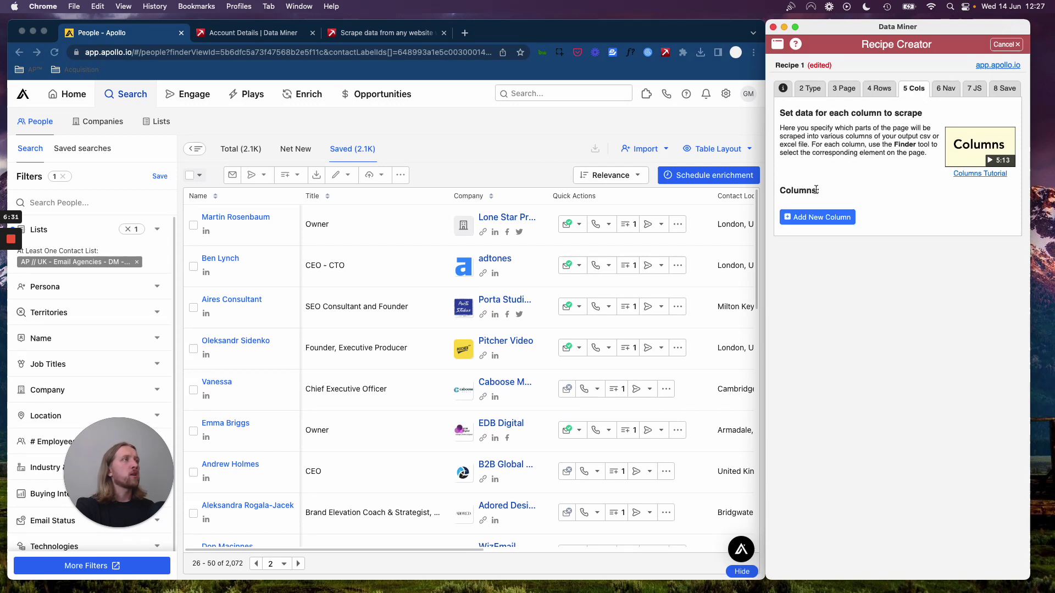
pyautogui.click(817, 217)
pyautogui.tripleClick(805, 215)
pyautogui.write('Name')
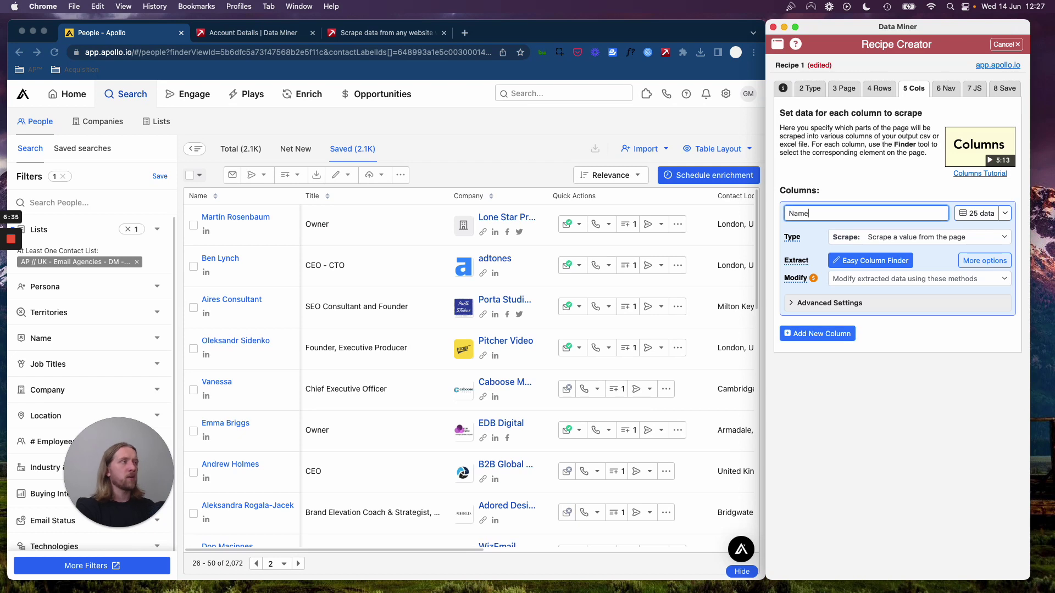
pyautogui.click(849, 186)
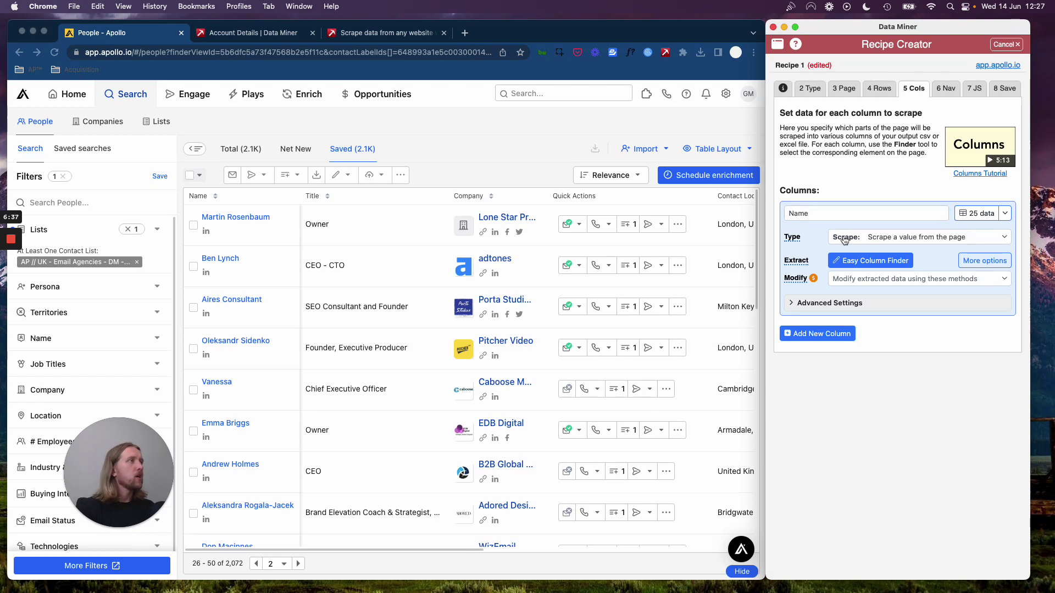
pyautogui.click(992, 266)
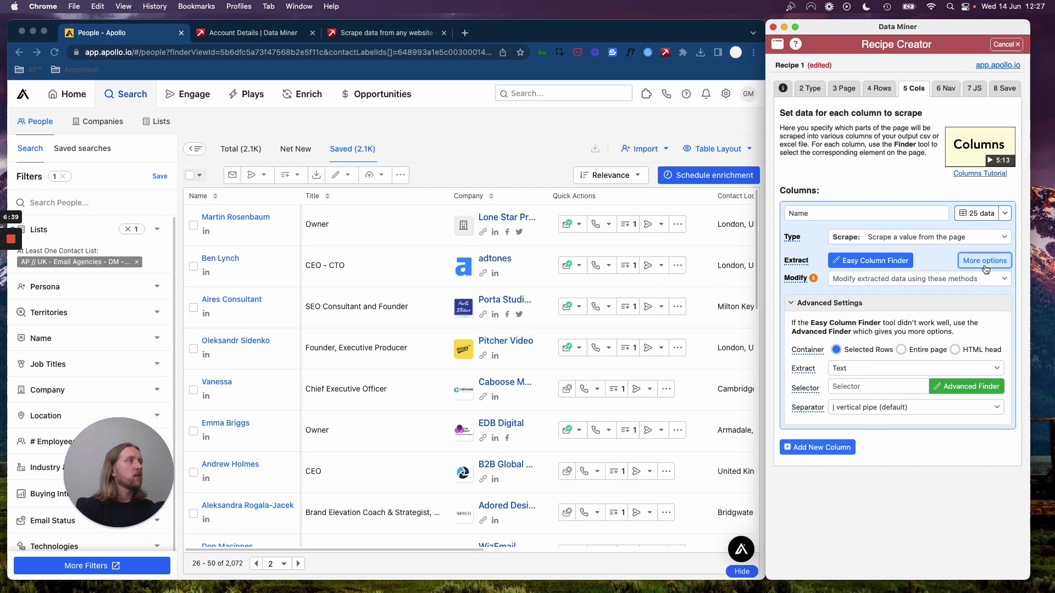
pyautogui.click(901, 264)
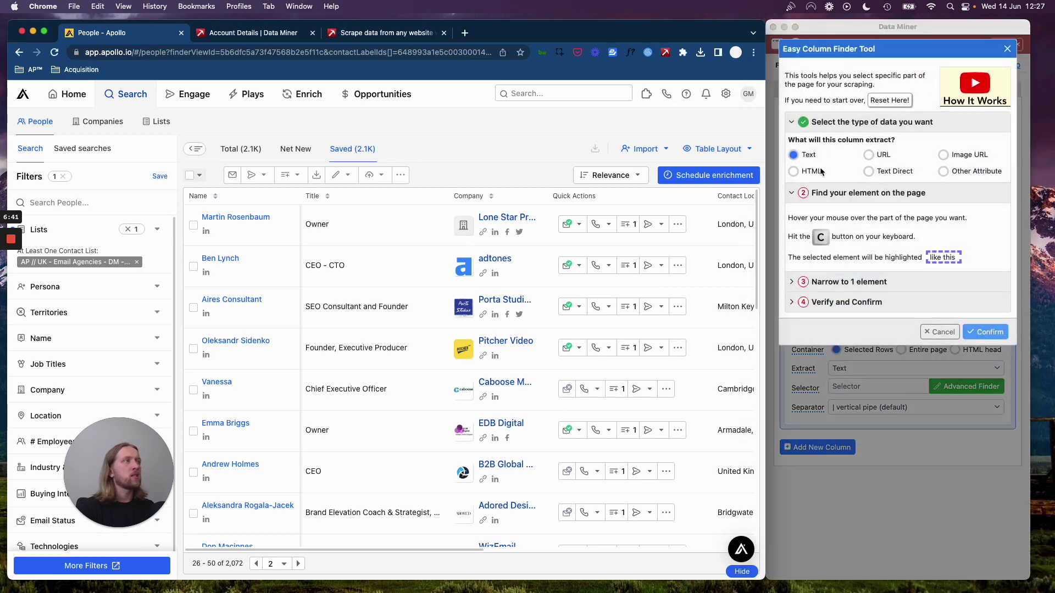
# Set the Name column to extract Text from each lead's name link, confirming 25 matches.
pyautogui.doubleClick(814, 156)
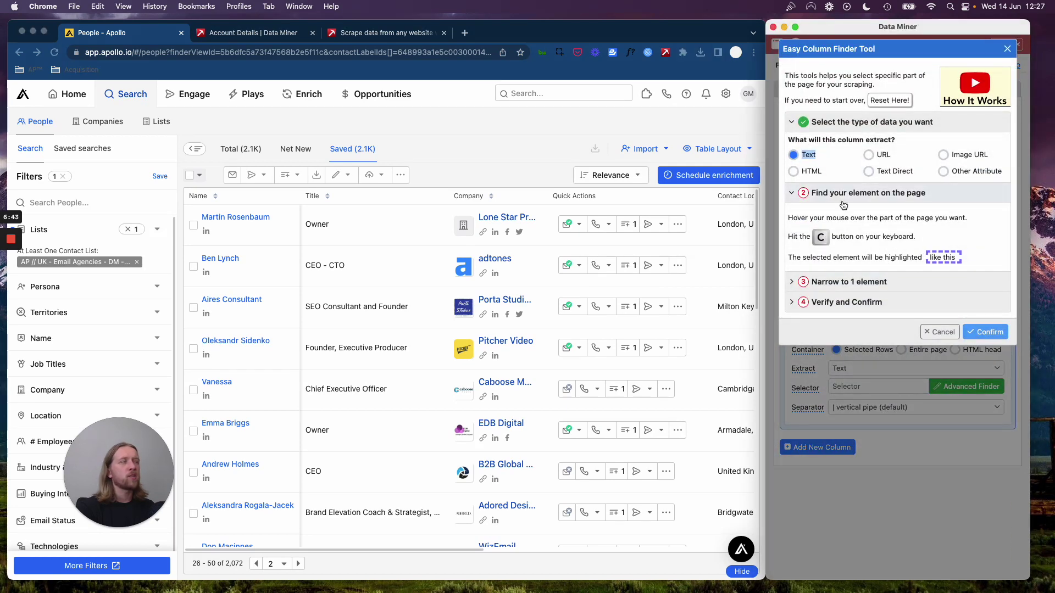
pyautogui.click(827, 160)
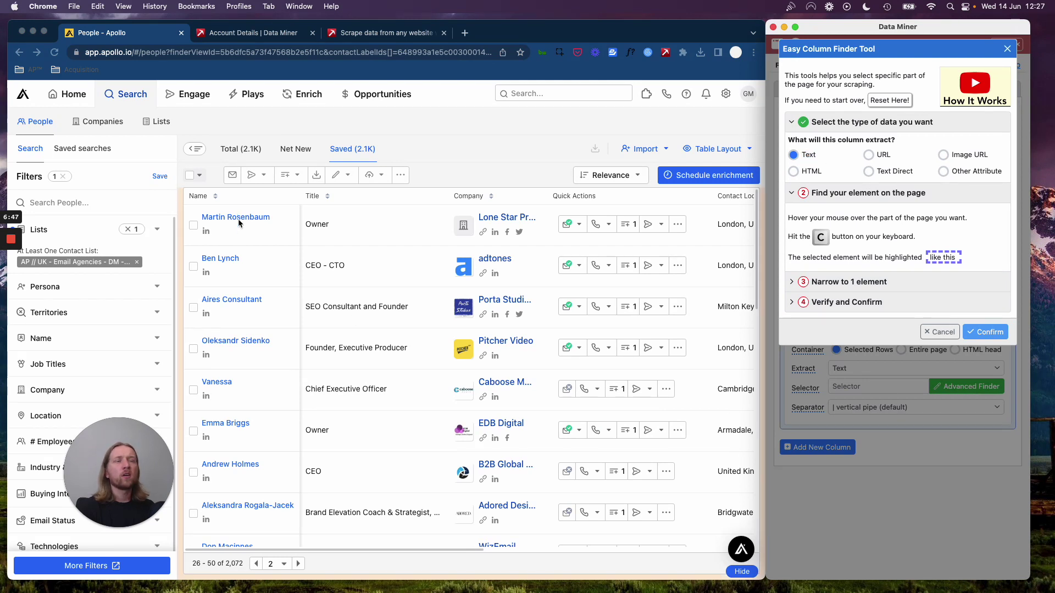
pyautogui.click(270, 219)
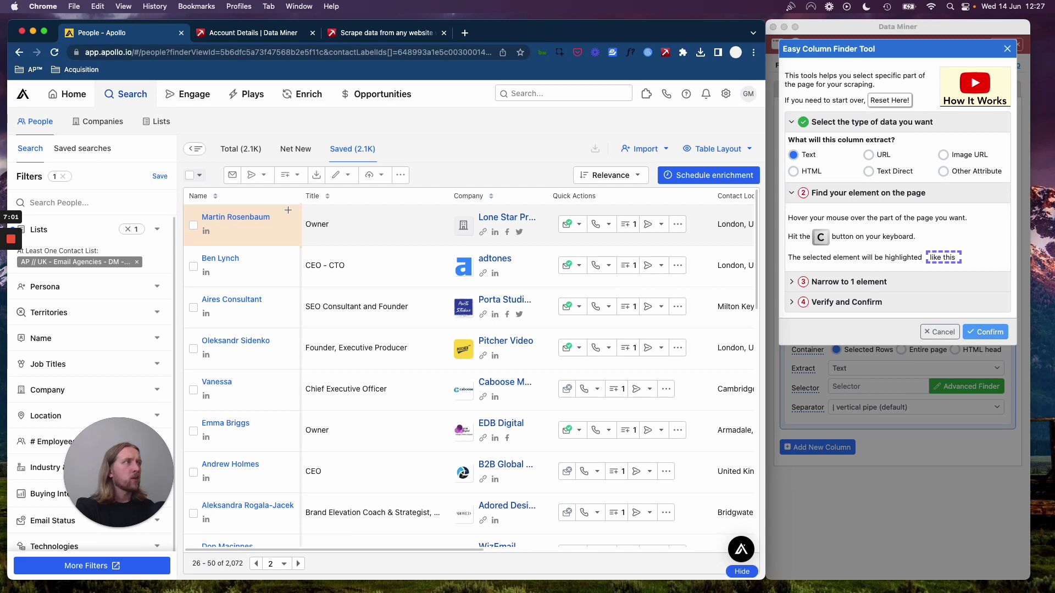
pyautogui.press('c')
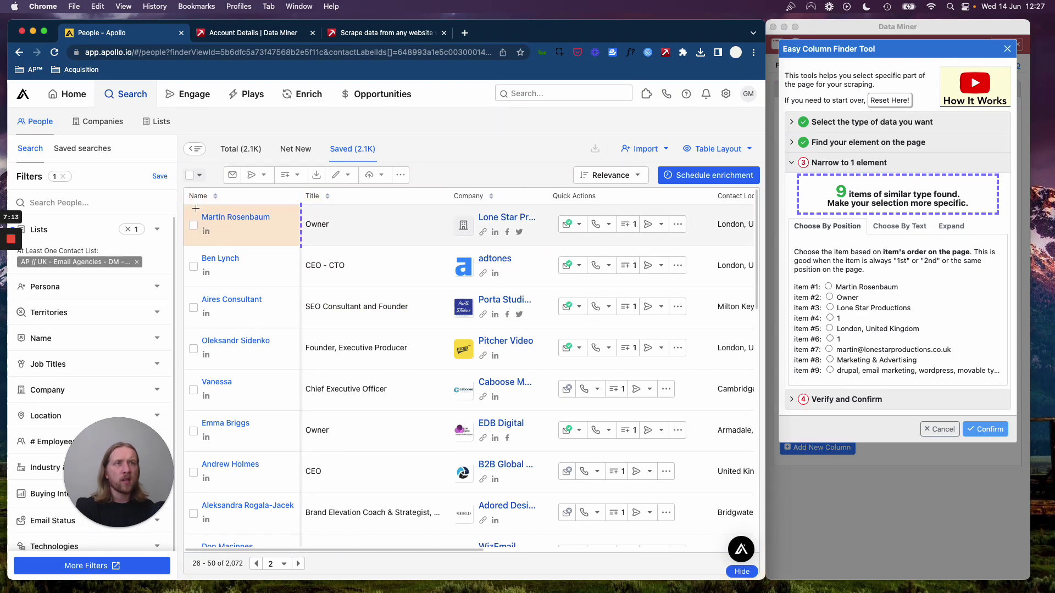
pyautogui.click(217, 217)
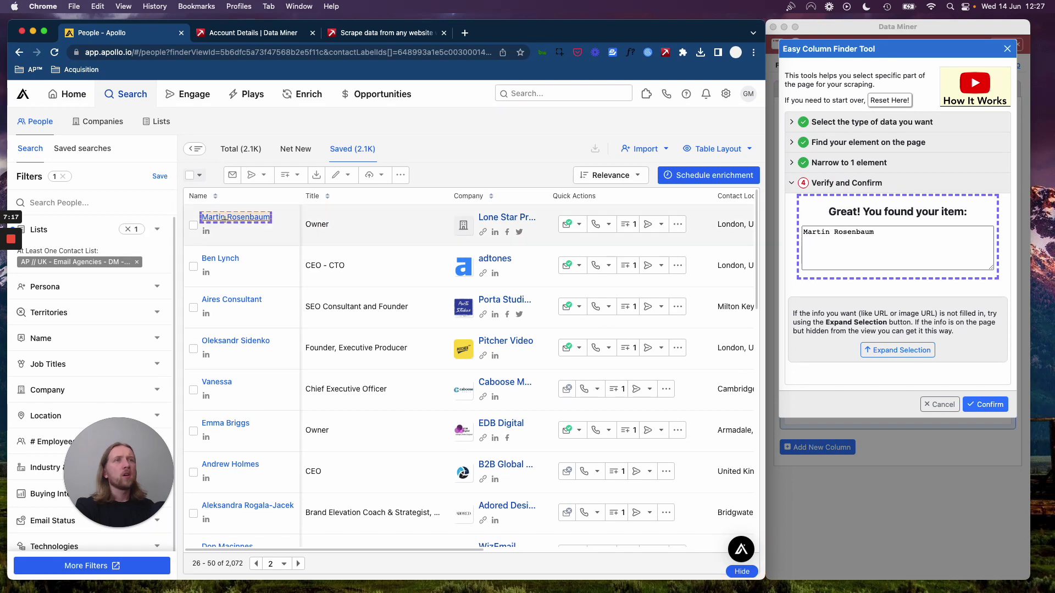
pyautogui.click(298, 218)
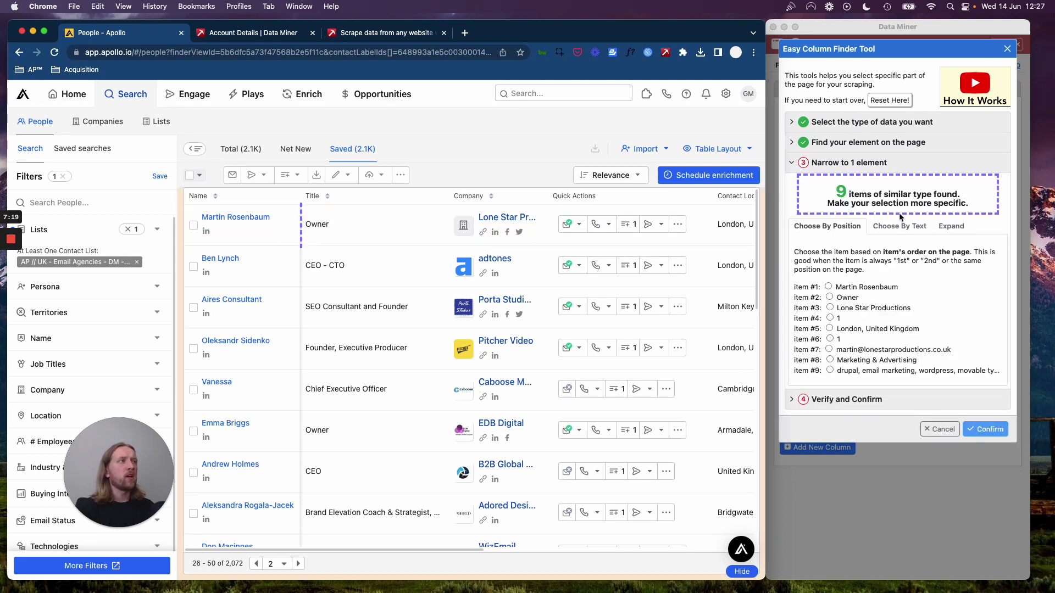
pyautogui.click(227, 218)
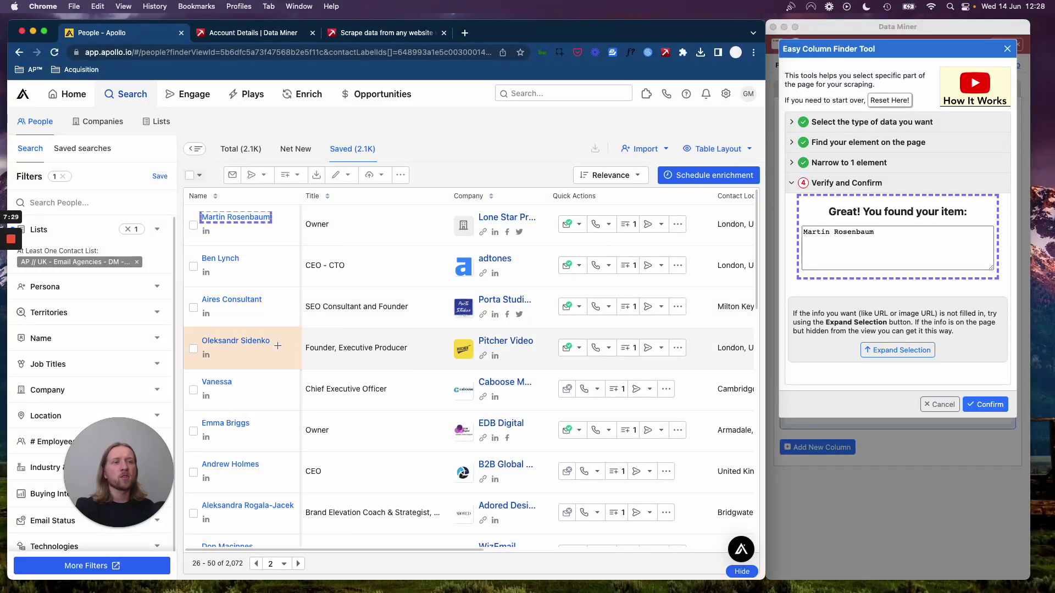
pyautogui.click(988, 405)
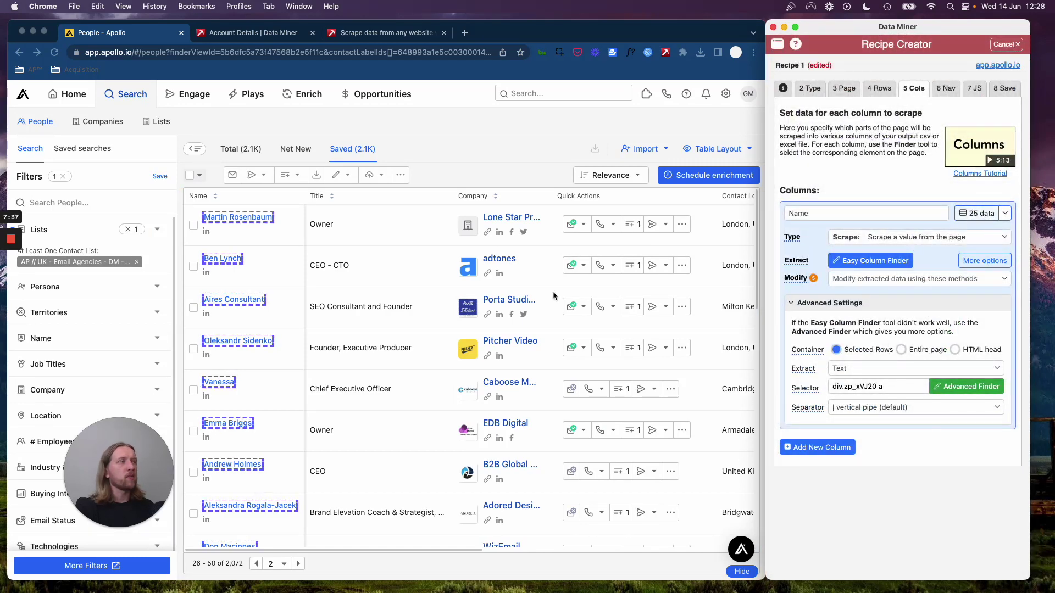
# Add a second column renamed 'Email' and scroll the lead table right to emails.
pyautogui.scroll(-6, 219, 400)
pyautogui.scroll(8, 246, 436)
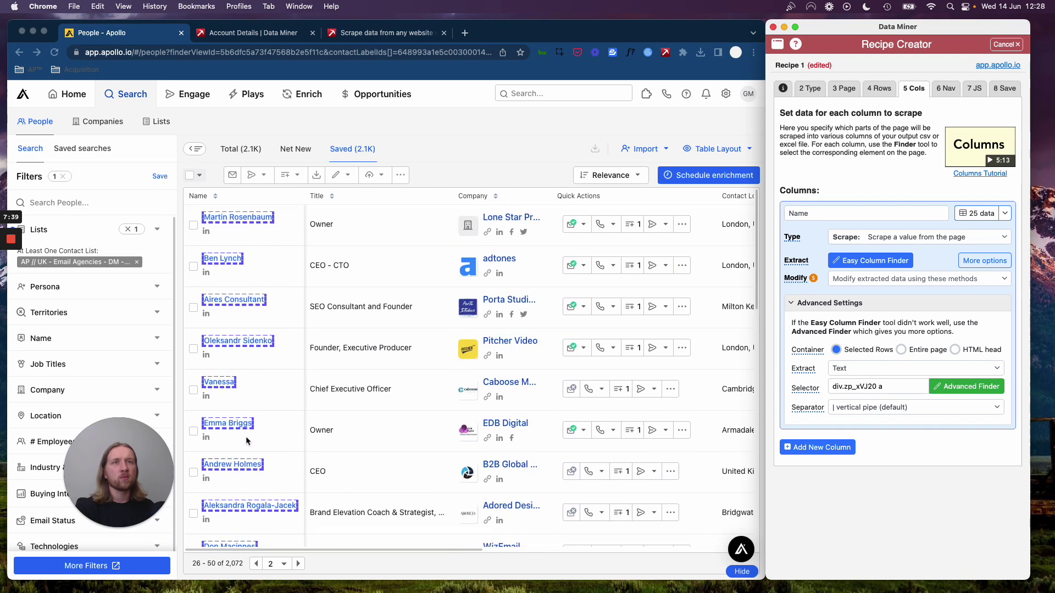
pyautogui.click(802, 448)
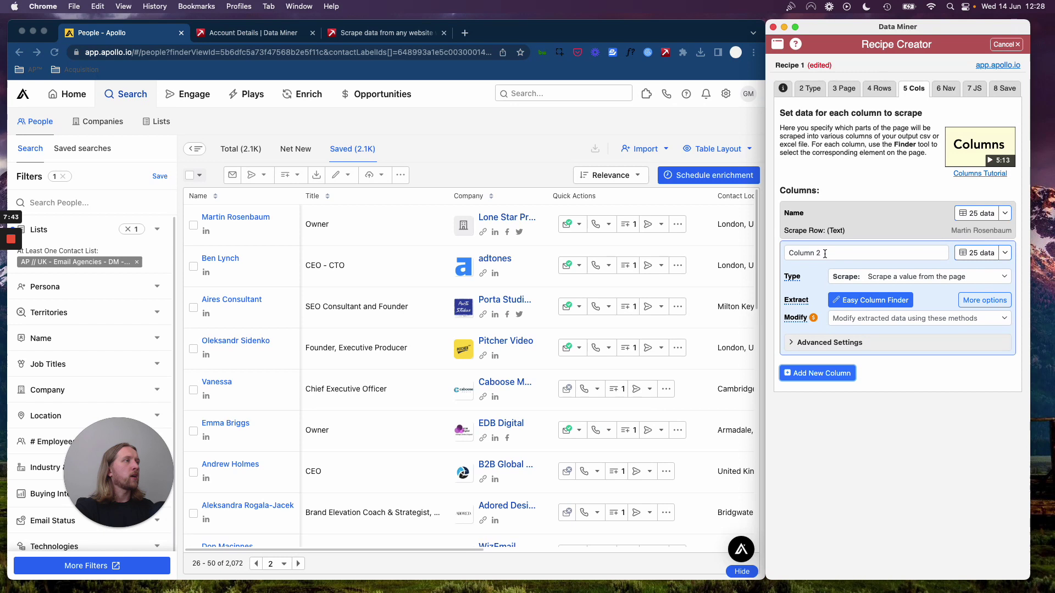
pyautogui.moveTo(824, 253); pyautogui.dragTo(796, 249)
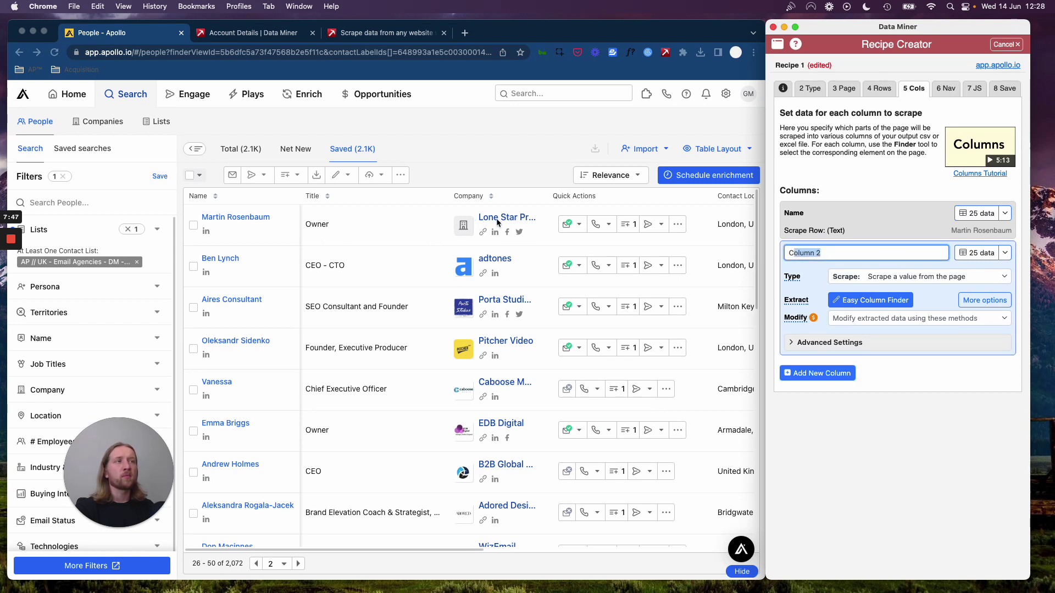
pyautogui.press('super+a')
pyautogui.write('E')
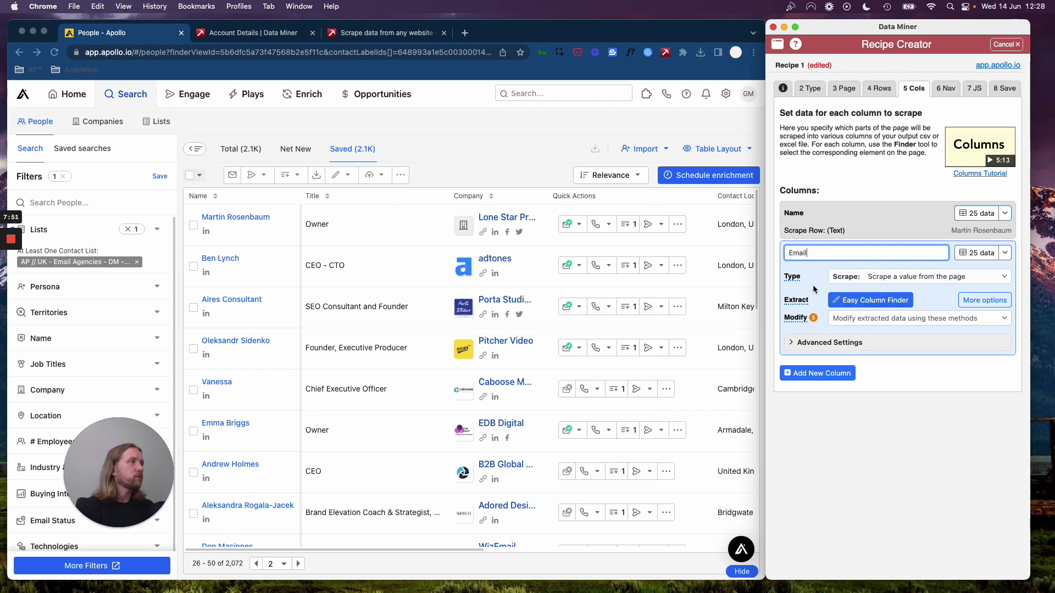
pyautogui.hscroll(10, 542, 322)
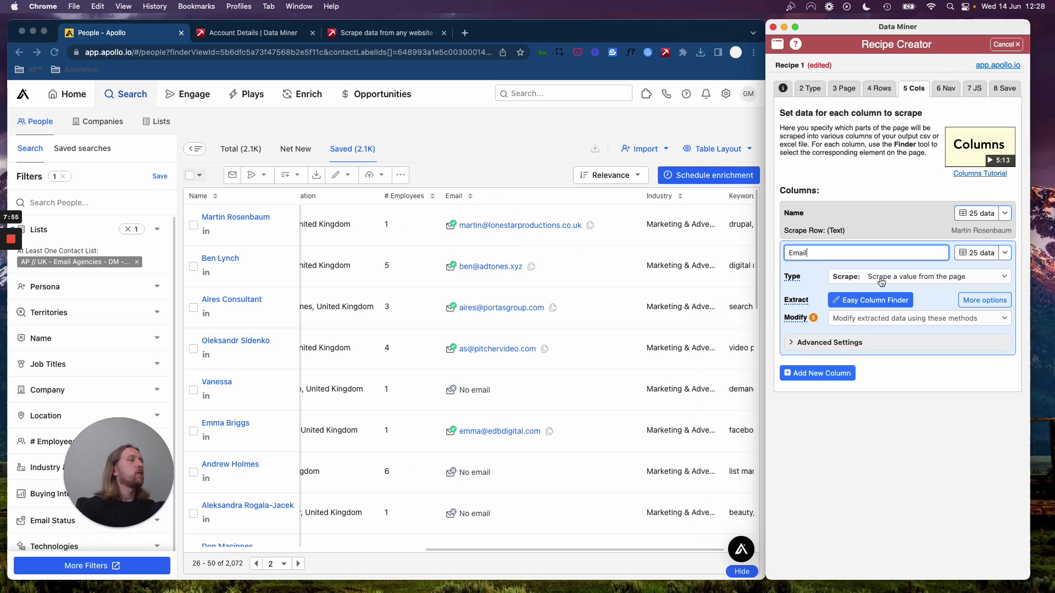
pyautogui.click(866, 300)
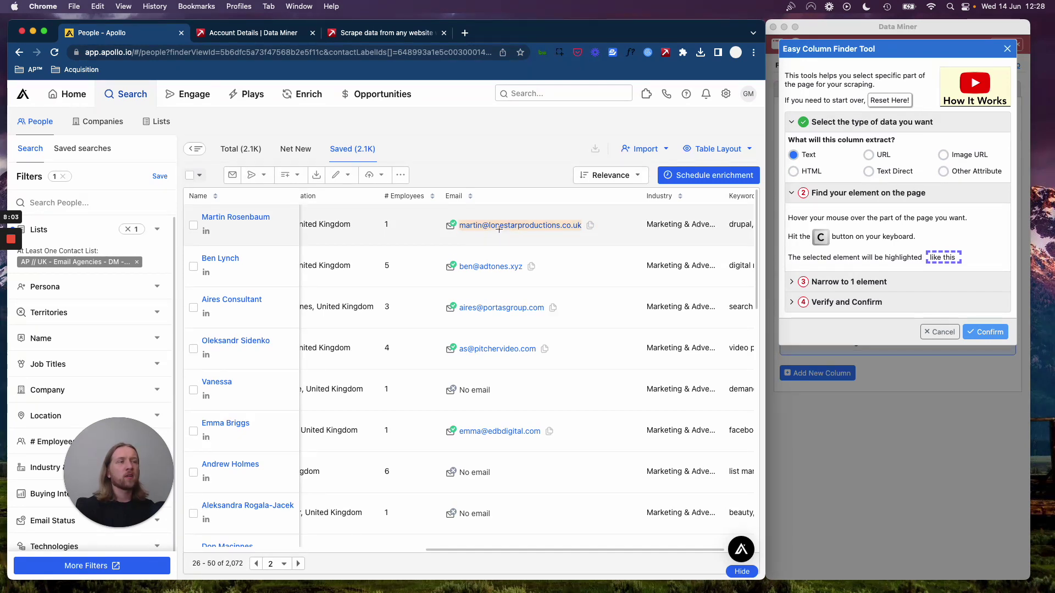
pyautogui.press('c')
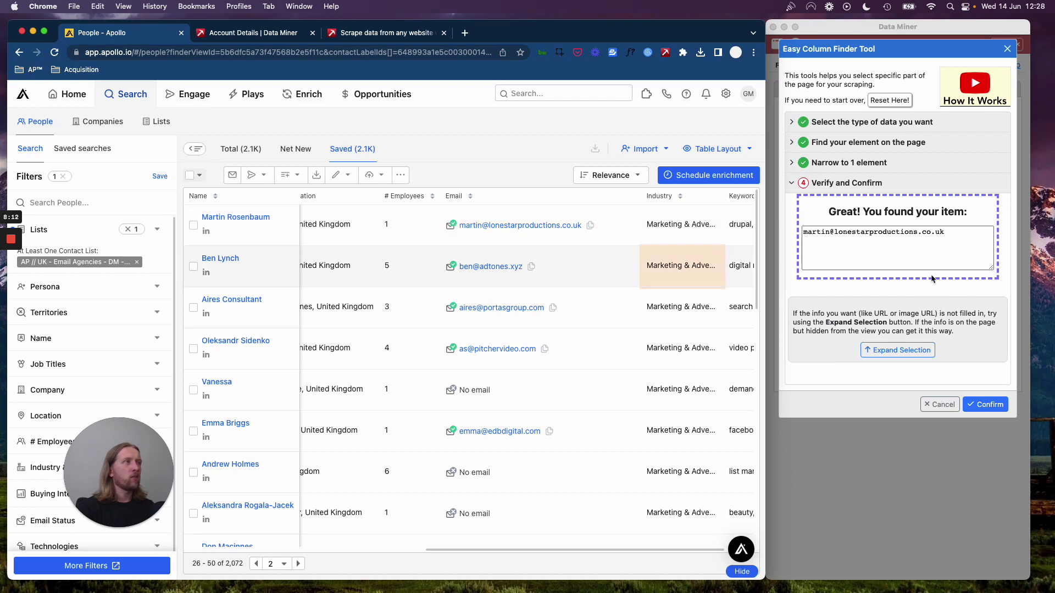
pyautogui.click(985, 407)
pyautogui.click(985, 406)
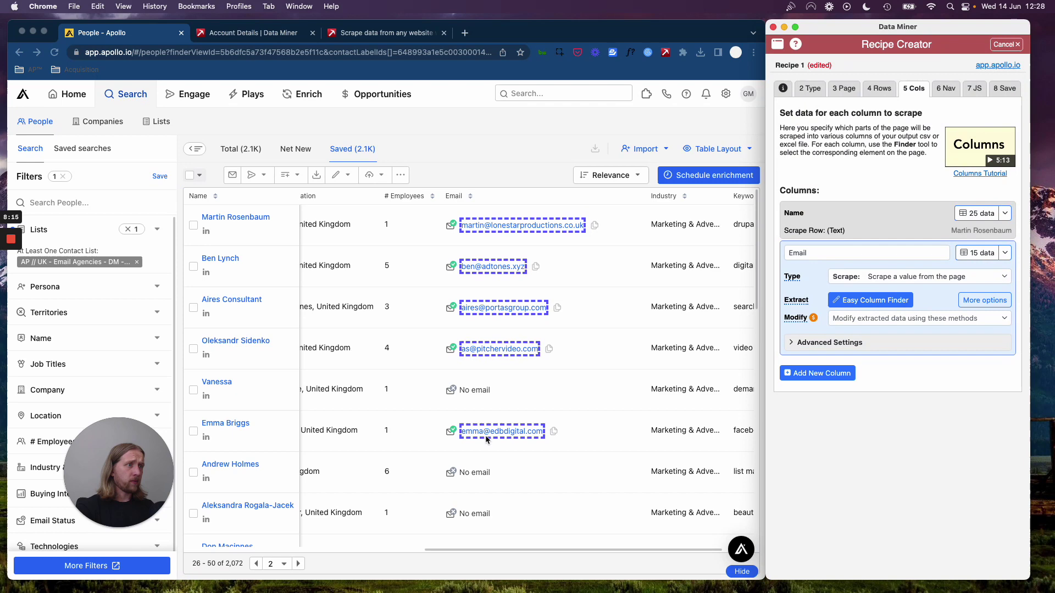
pyautogui.scroll(-15, 485, 436)
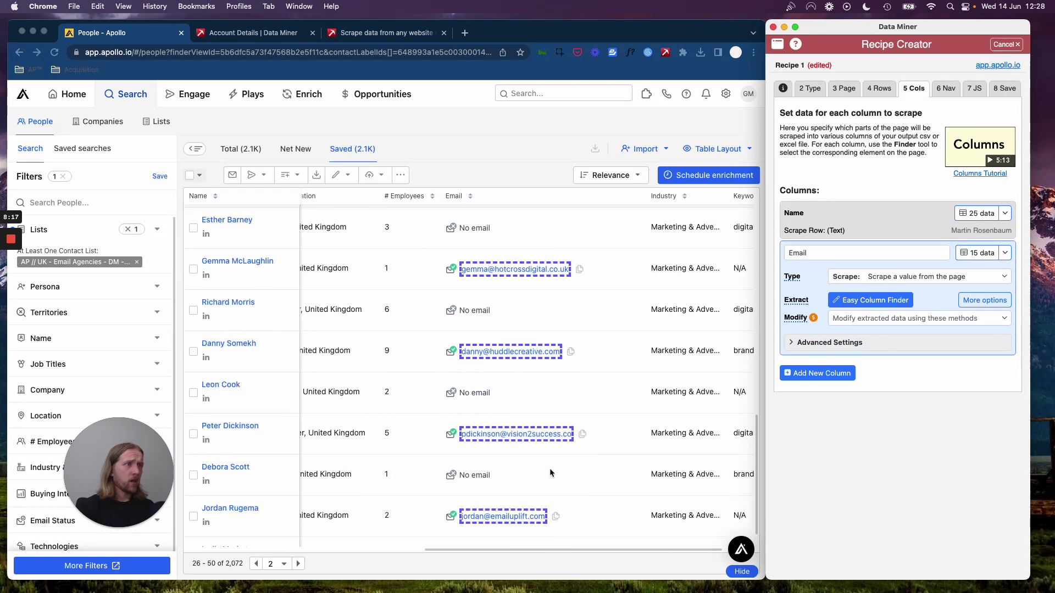
pyautogui.scroll(15, 551, 473)
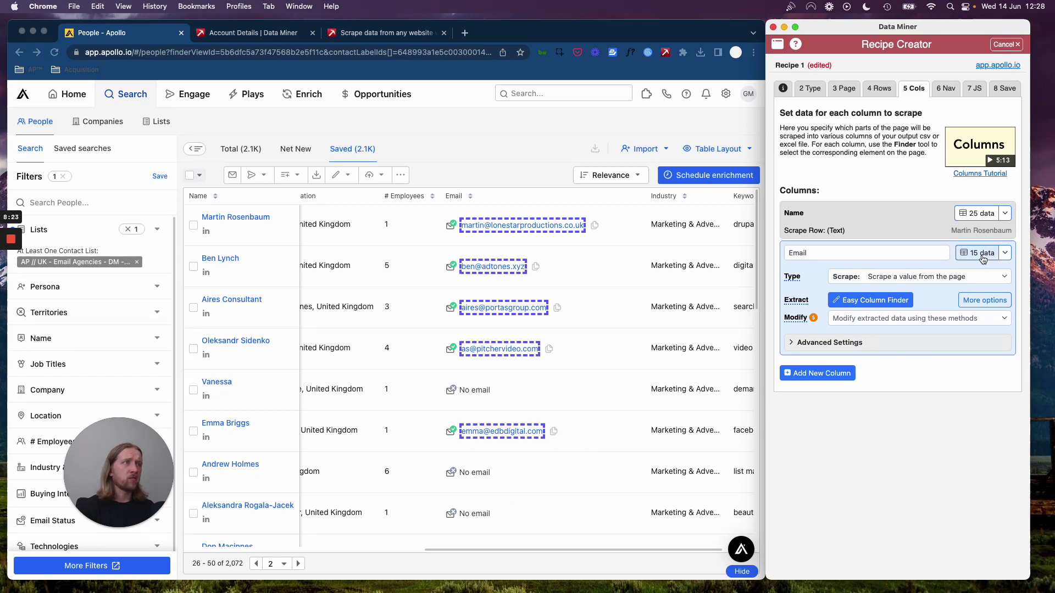
pyautogui.scroll(-3, 490, 419)
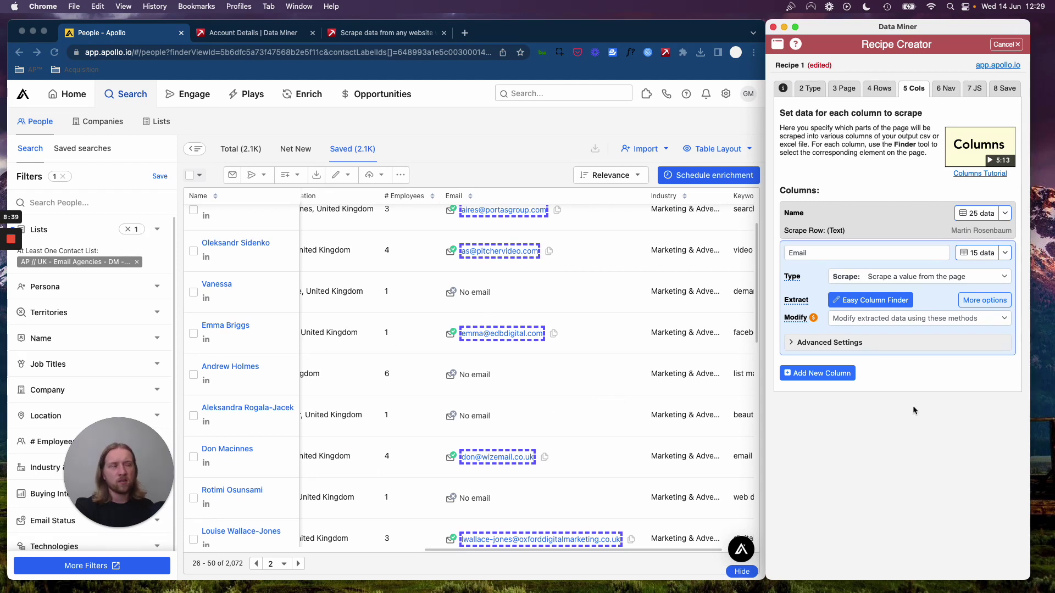
# Expand the Email column's advanced settings and keep its Extract option set to Text.
pyautogui.click(829, 342)
pyautogui.scroll(2, 471, 309)
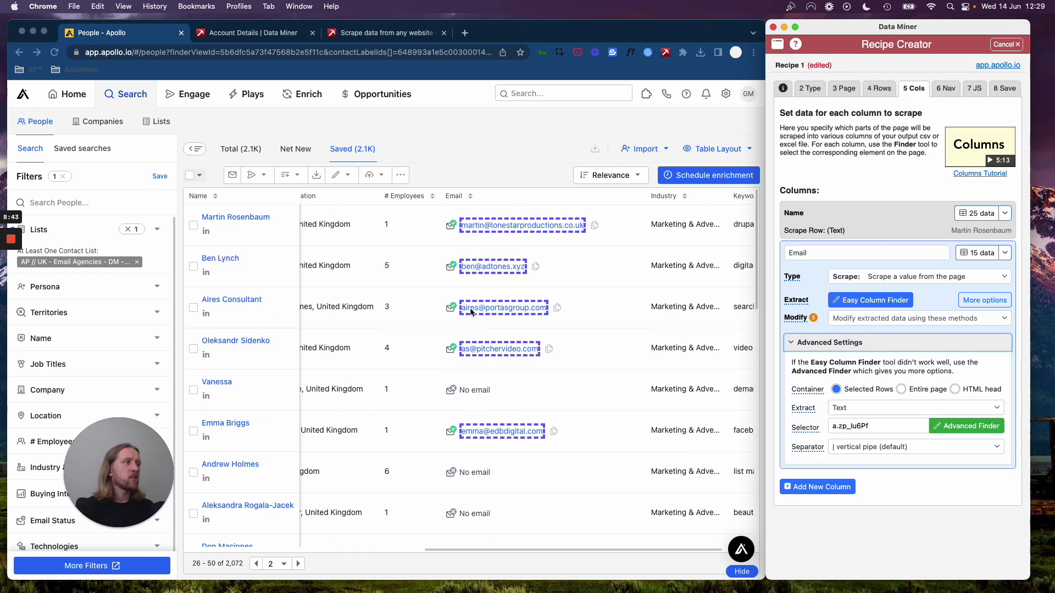
pyautogui.click(855, 408)
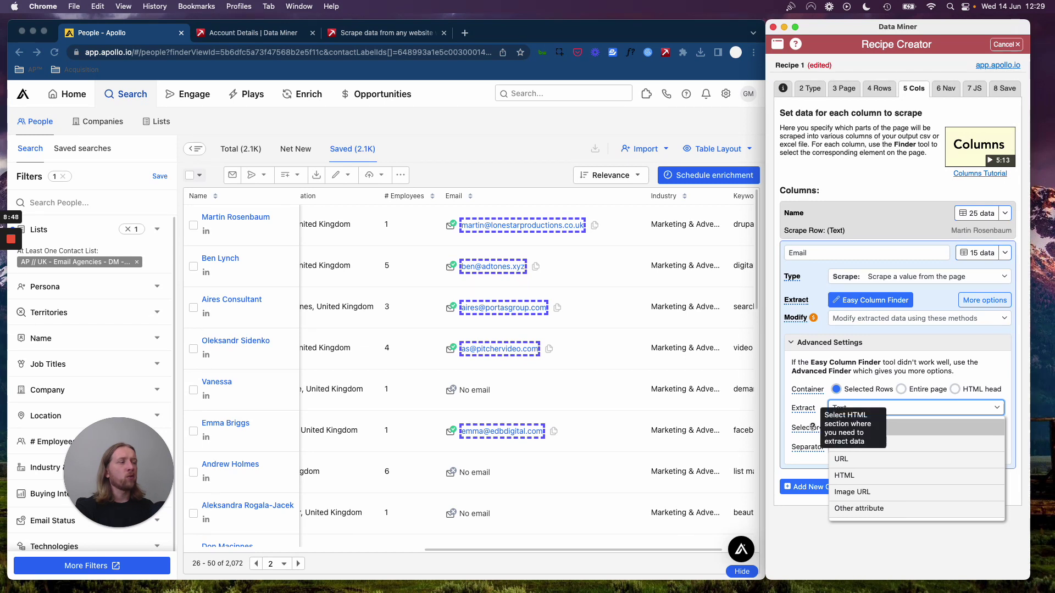
pyautogui.click(870, 418)
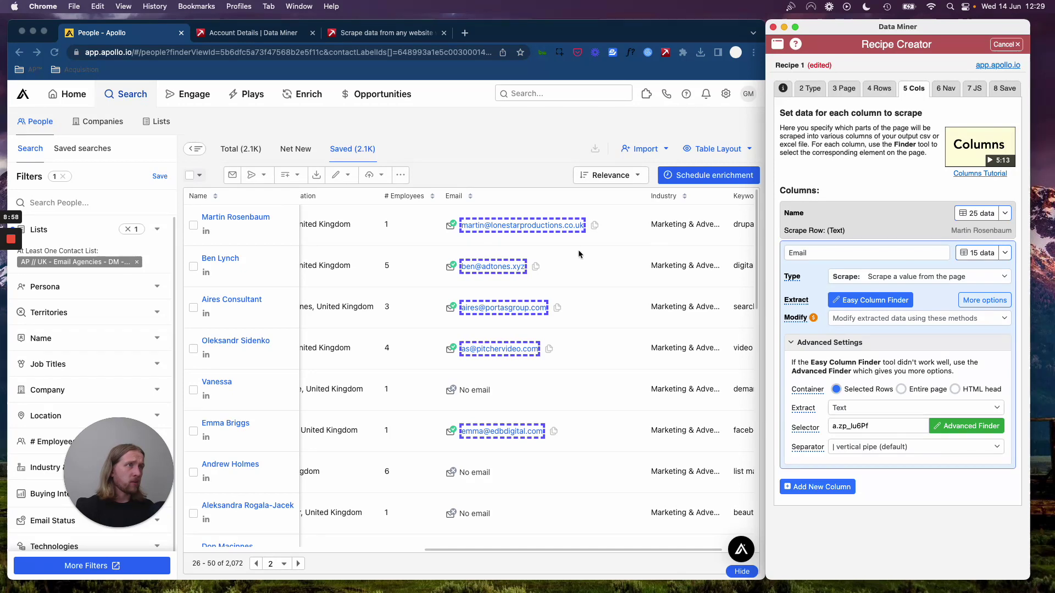
pyautogui.click(973, 431)
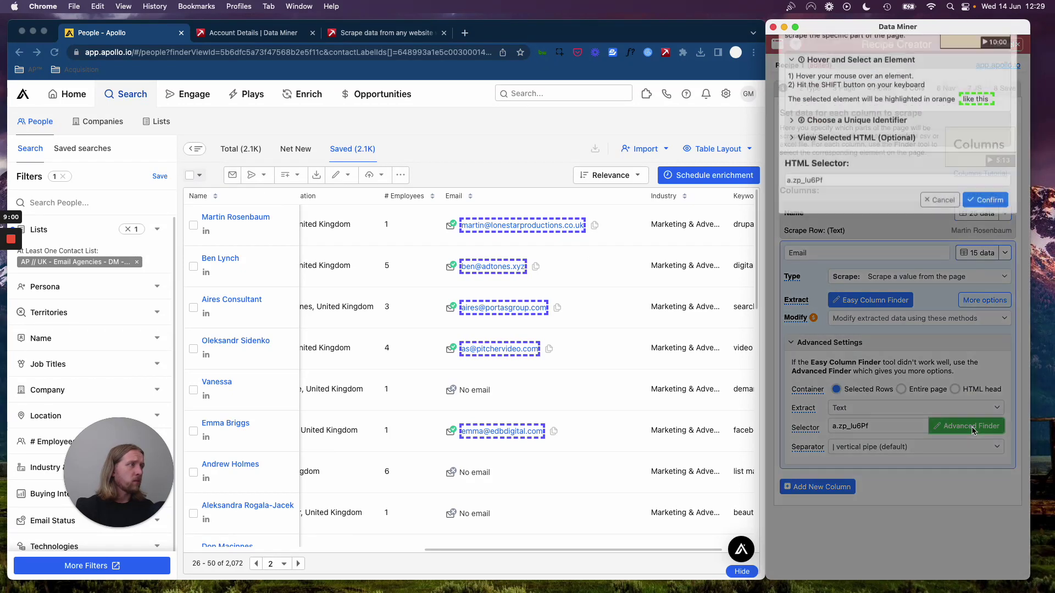
pyautogui.click(874, 183)
pyautogui.click(824, 178)
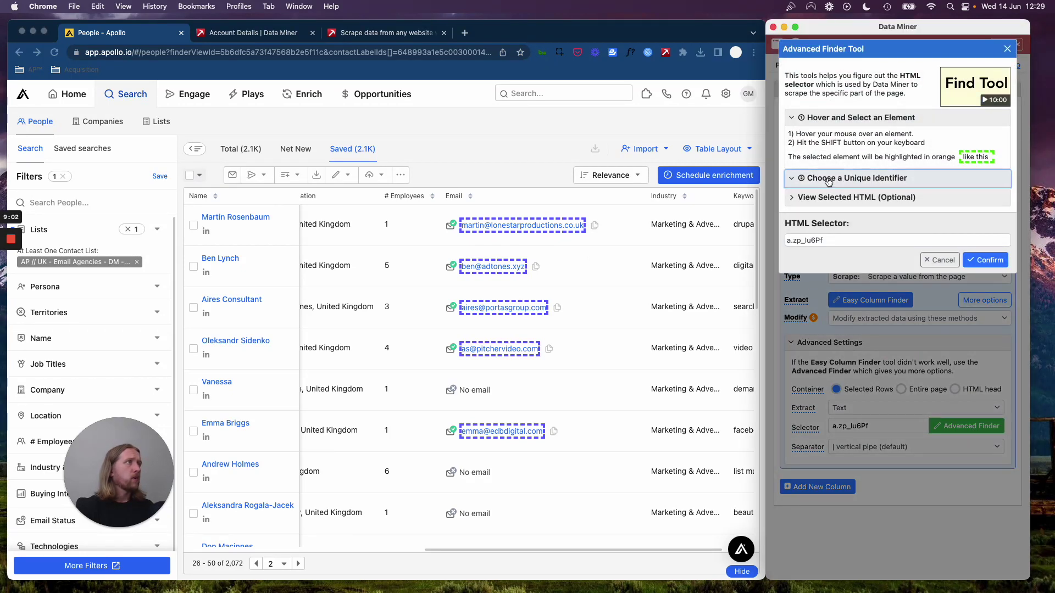
pyautogui.click(835, 183)
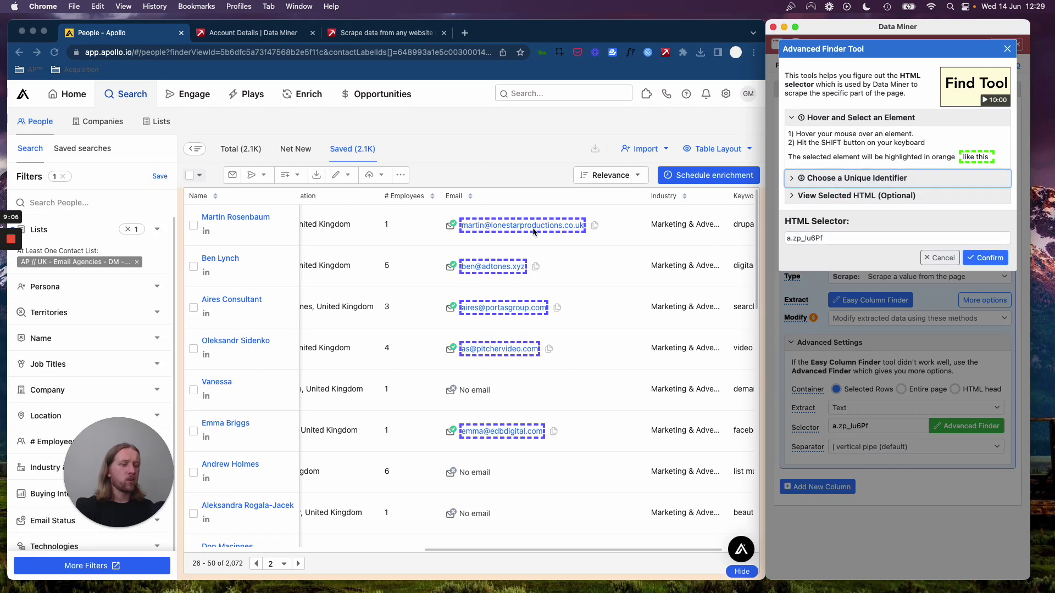
pyautogui.click(499, 226)
pyautogui.press('shift')
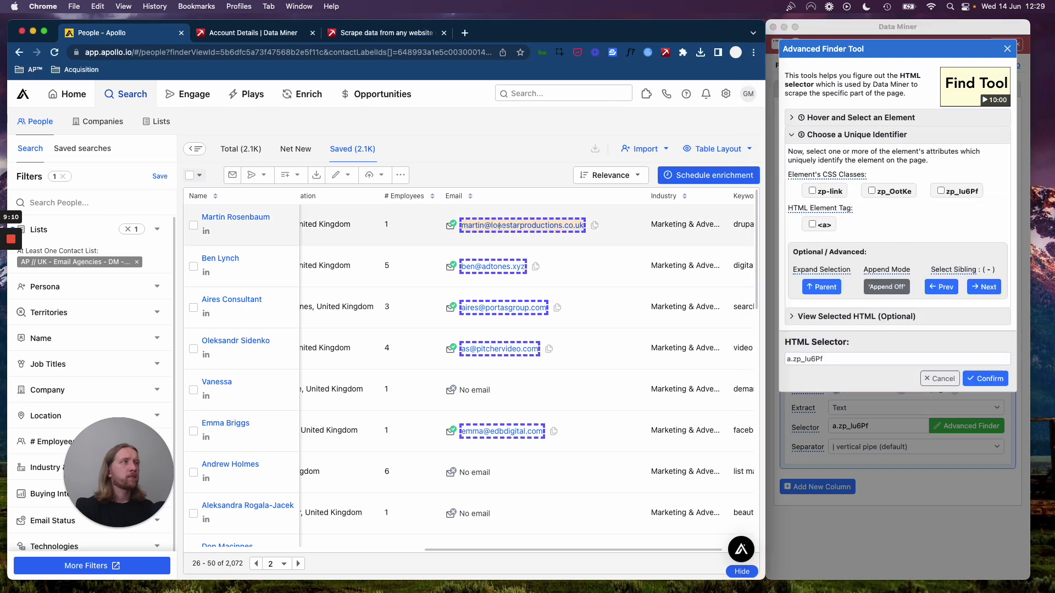
pyautogui.click(813, 191)
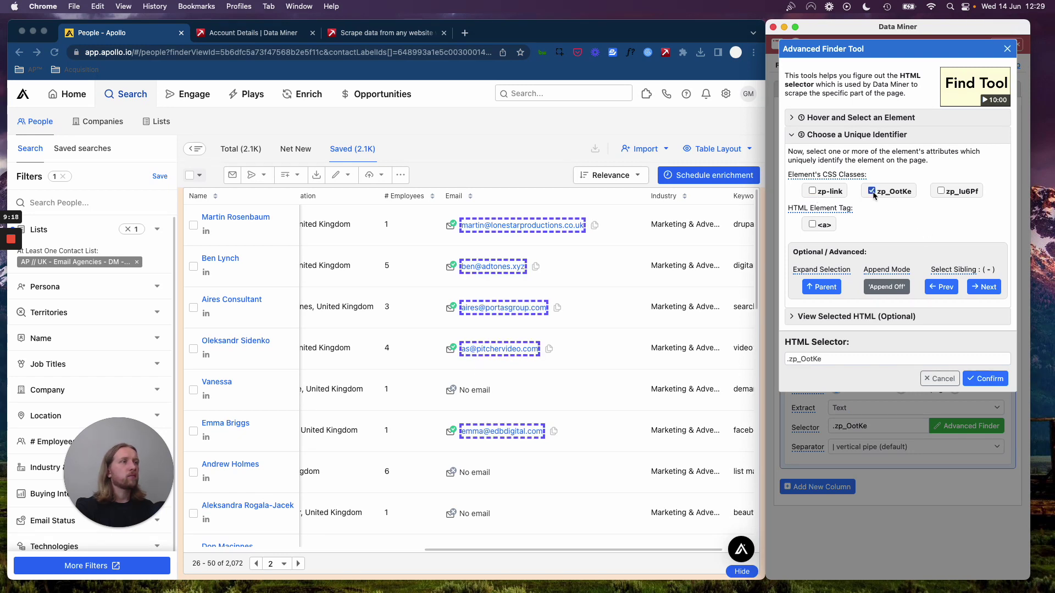
pyautogui.click(941, 191)
pyautogui.click(815, 225)
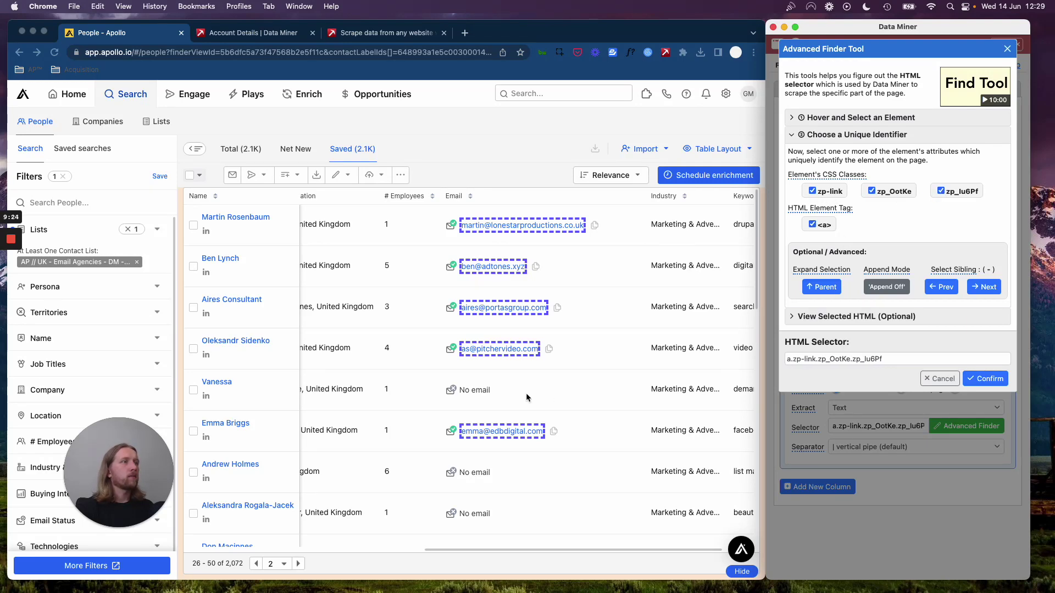
pyautogui.scroll(-4, 524, 398)
pyautogui.scroll(4, 524, 399)
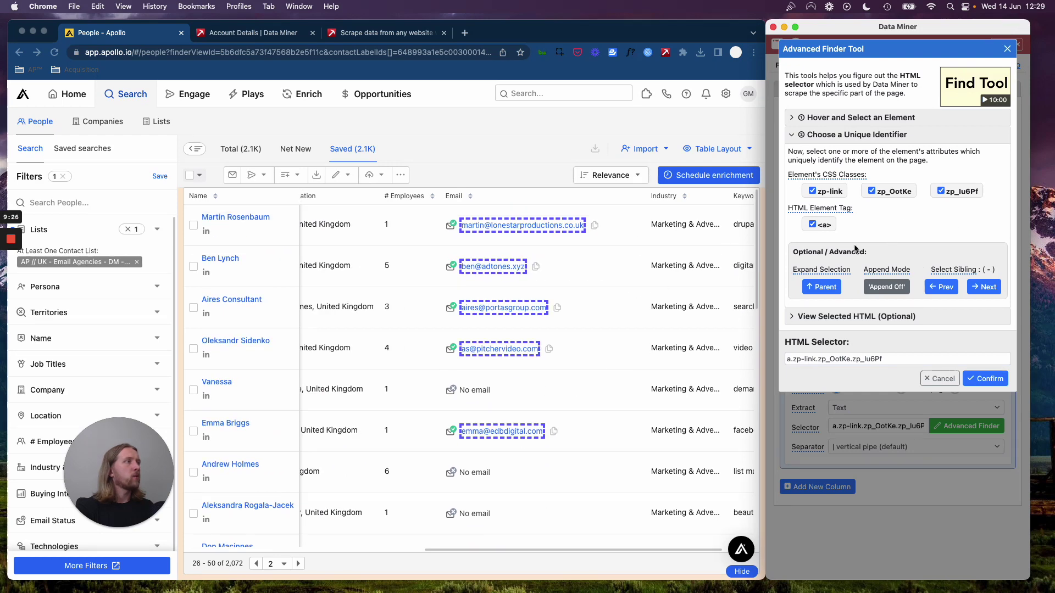
pyautogui.click(817, 323)
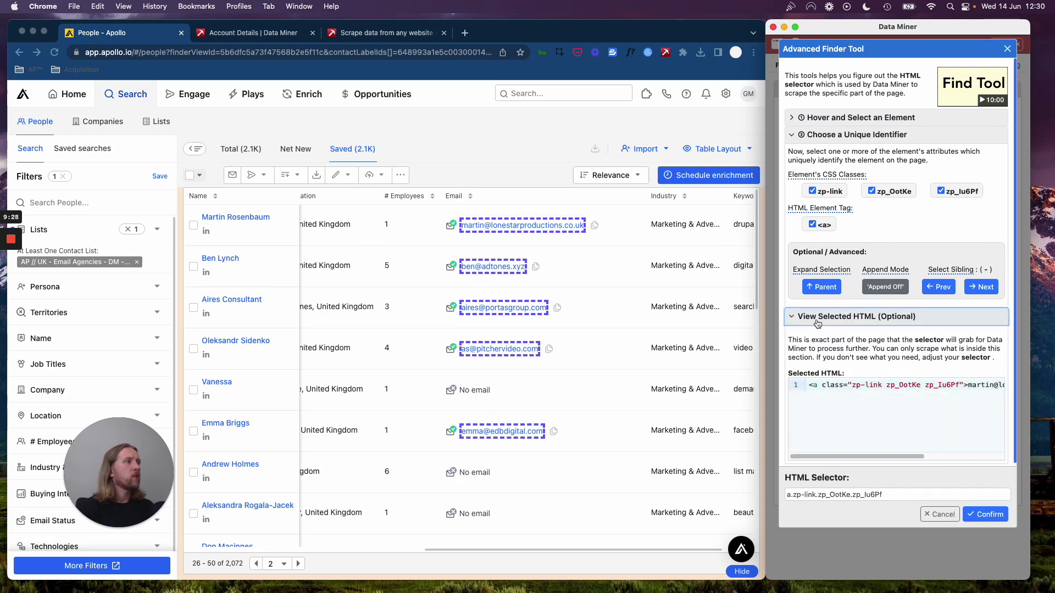
pyautogui.click(818, 323)
pyautogui.click(813, 224)
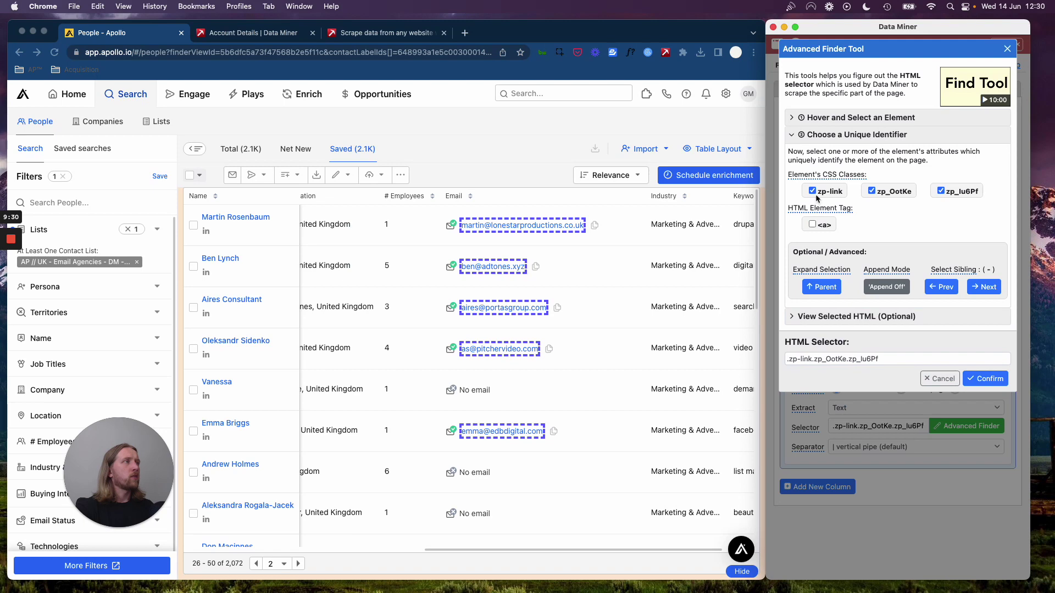
pyautogui.click(872, 190)
pyautogui.click(940, 191)
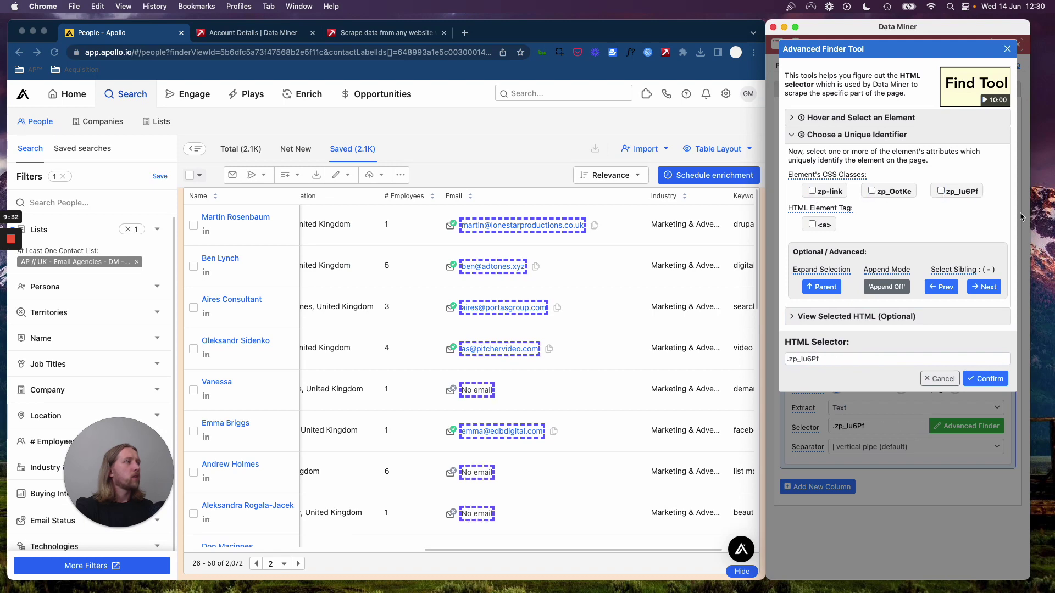
pyautogui.click(985, 379)
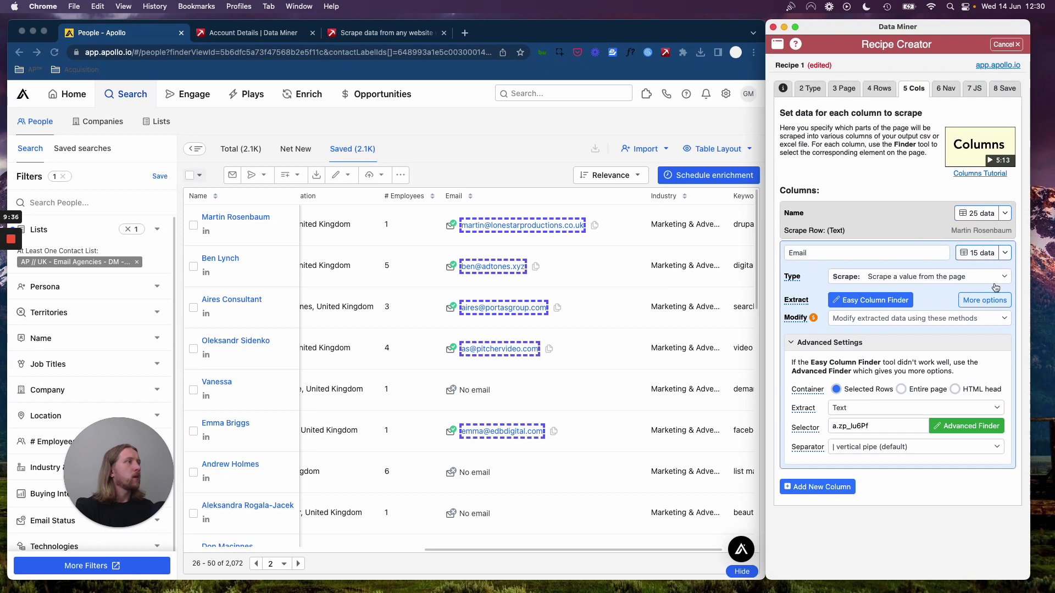
pyautogui.click(1004, 253)
pyautogui.click(988, 275)
pyautogui.click(869, 306)
pyautogui.click(890, 100)
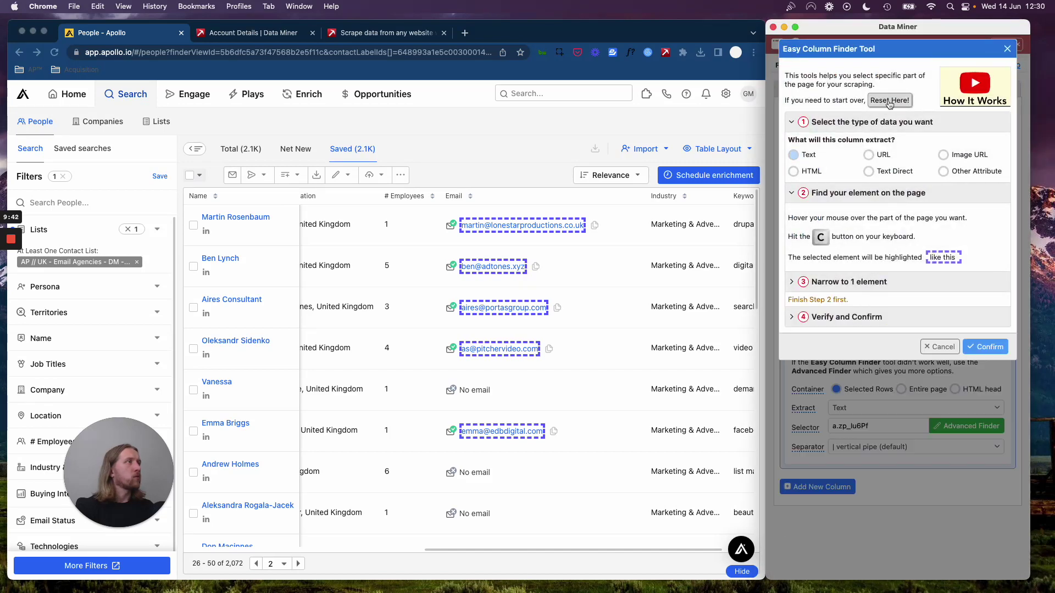
pyautogui.click(952, 351)
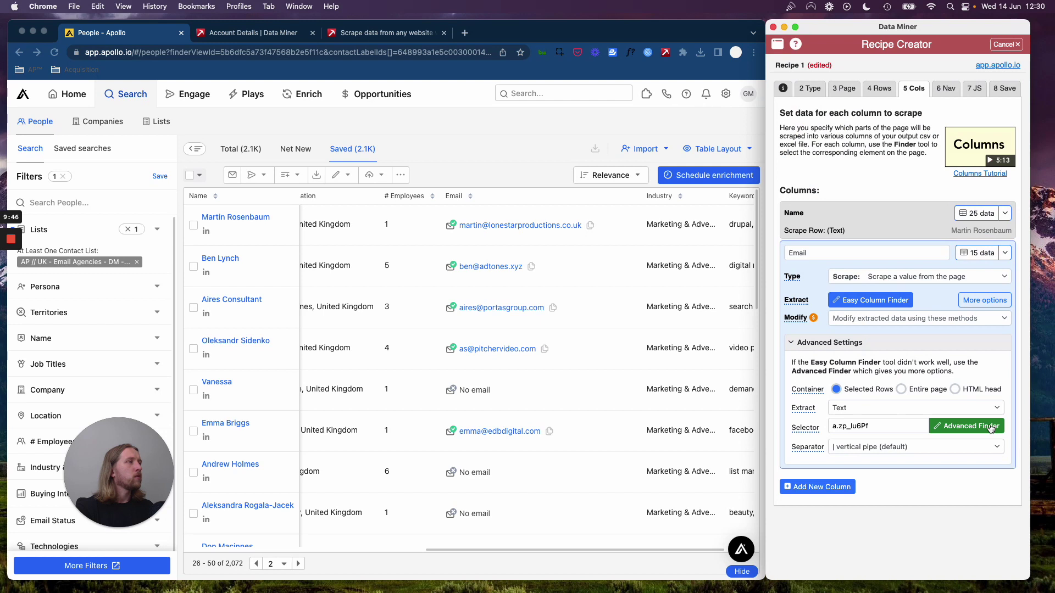
pyautogui.click(909, 409)
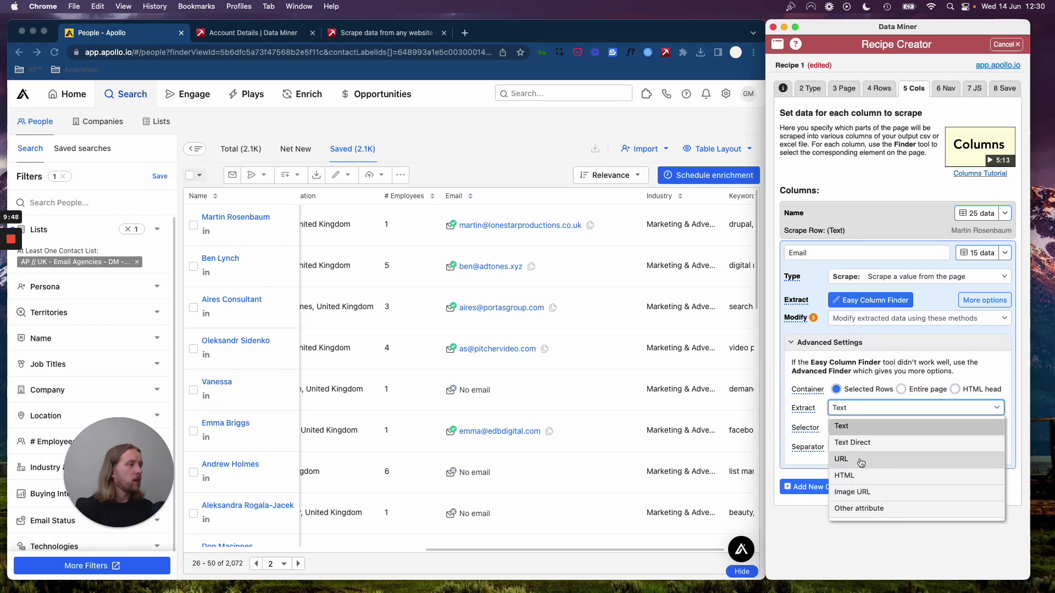
pyautogui.click(864, 427)
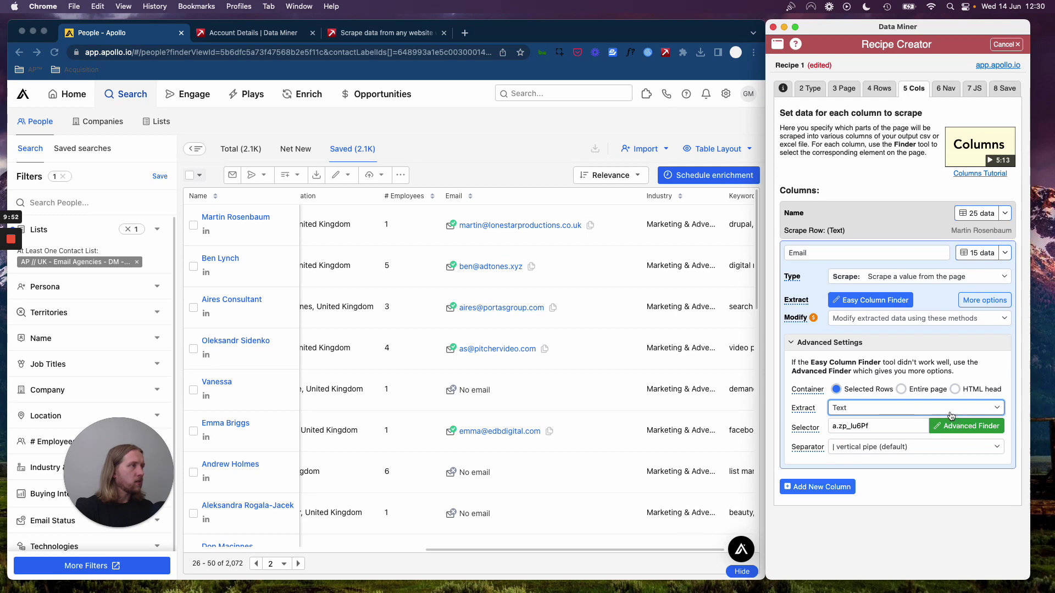
pyautogui.click(977, 434)
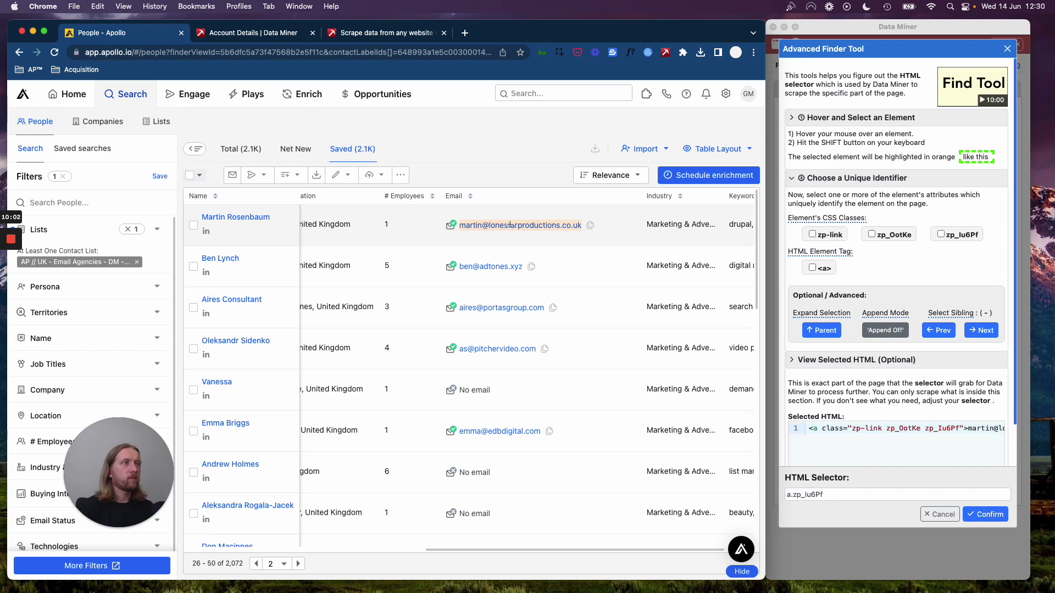
pyautogui.click(511, 225)
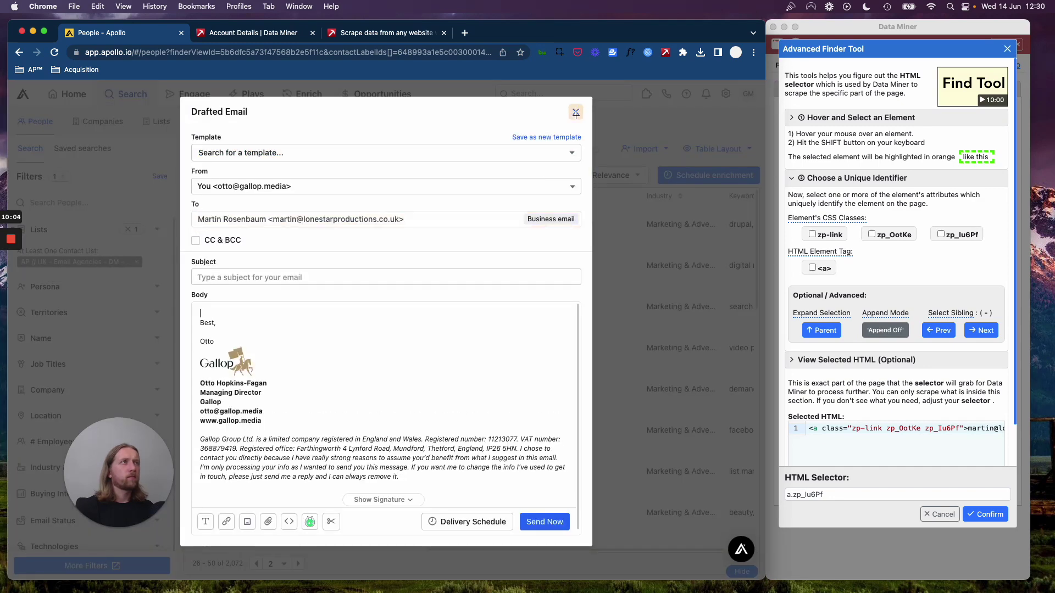
pyautogui.click(576, 112)
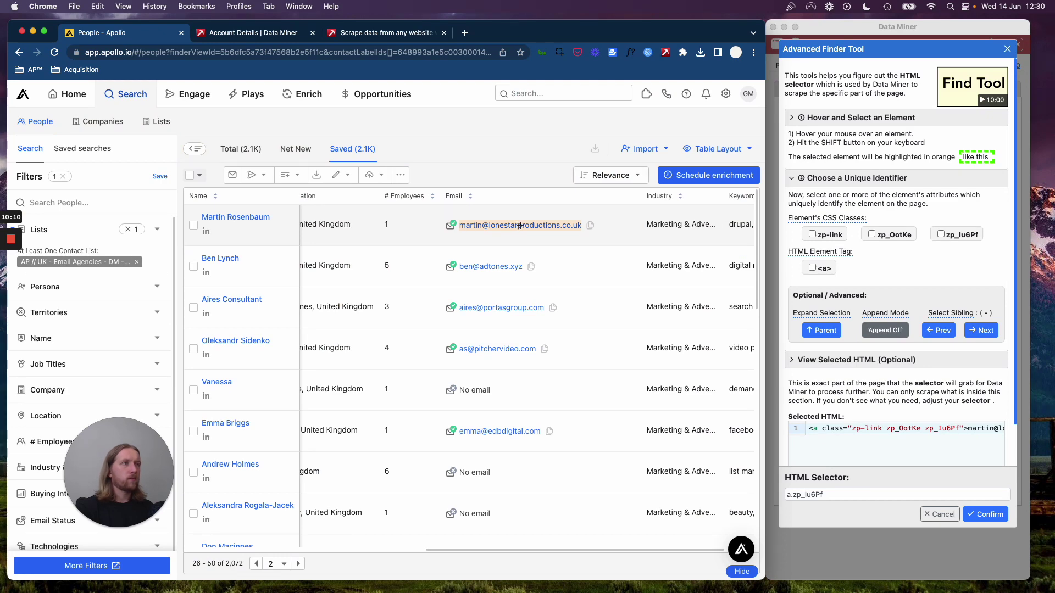
pyautogui.click(983, 256)
pyautogui.click(984, 515)
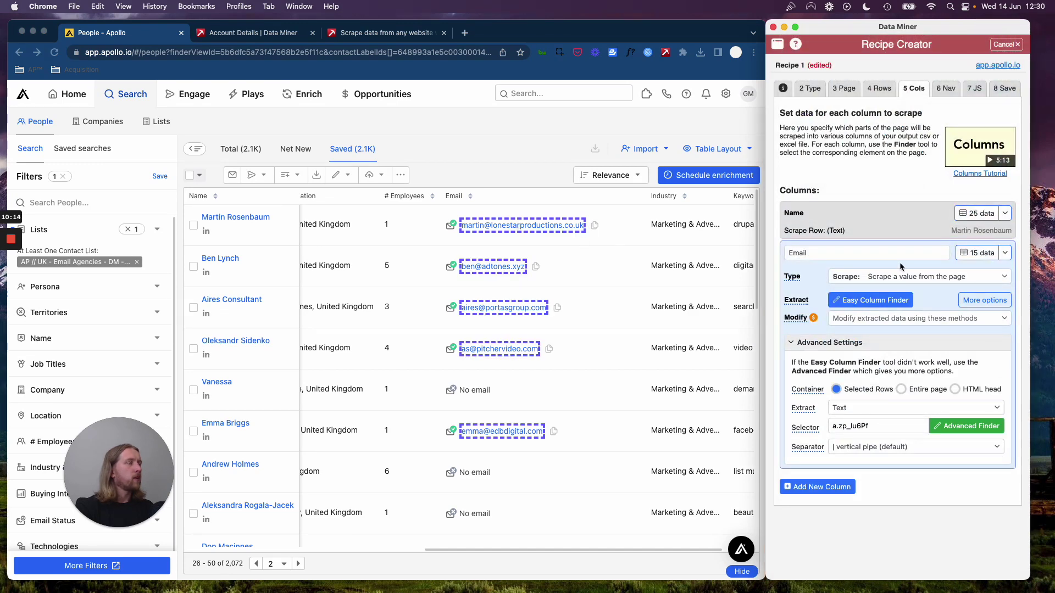
# Delete the old Email column from the recipe.
pyautogui.click(1005, 253)
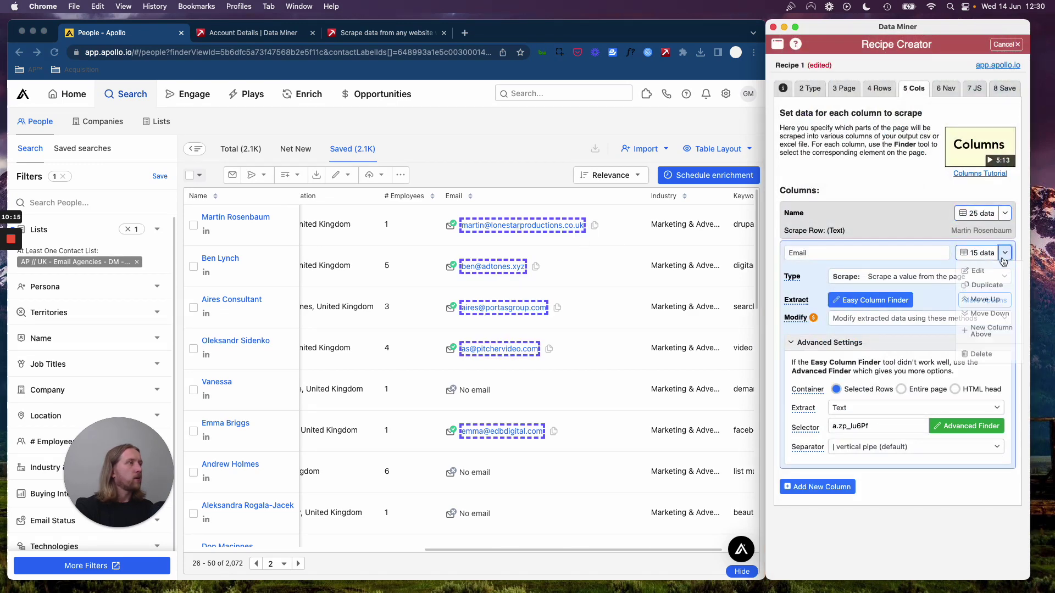
pyautogui.click(983, 362)
pyautogui.click(918, 330)
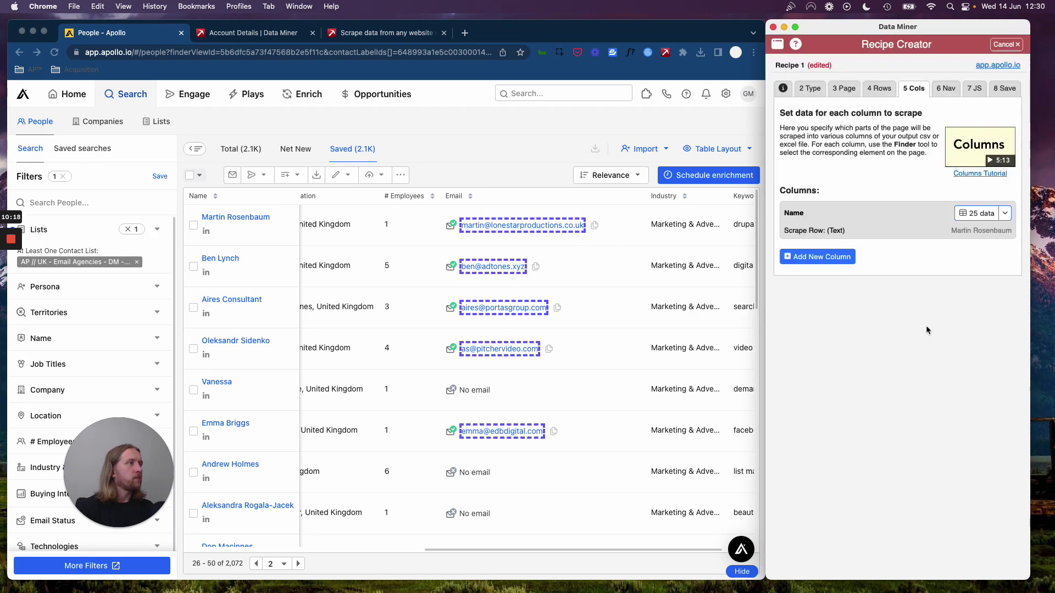
# Add a new column named 'Email' and open its Advanced Finder.
pyautogui.click(819, 257)
pyautogui.tripleClick(844, 251)
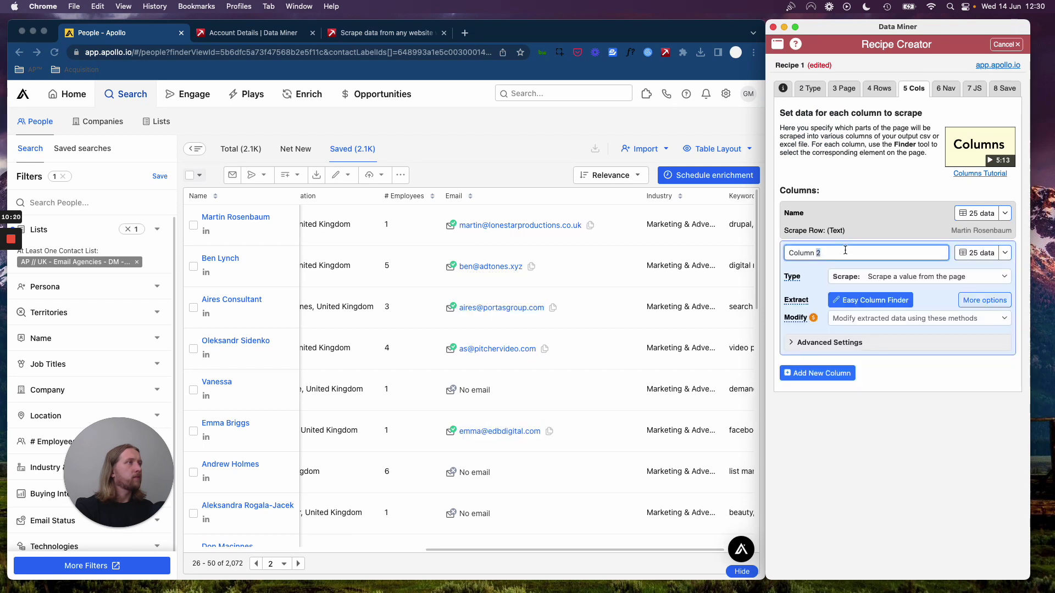
pyautogui.write('EM')
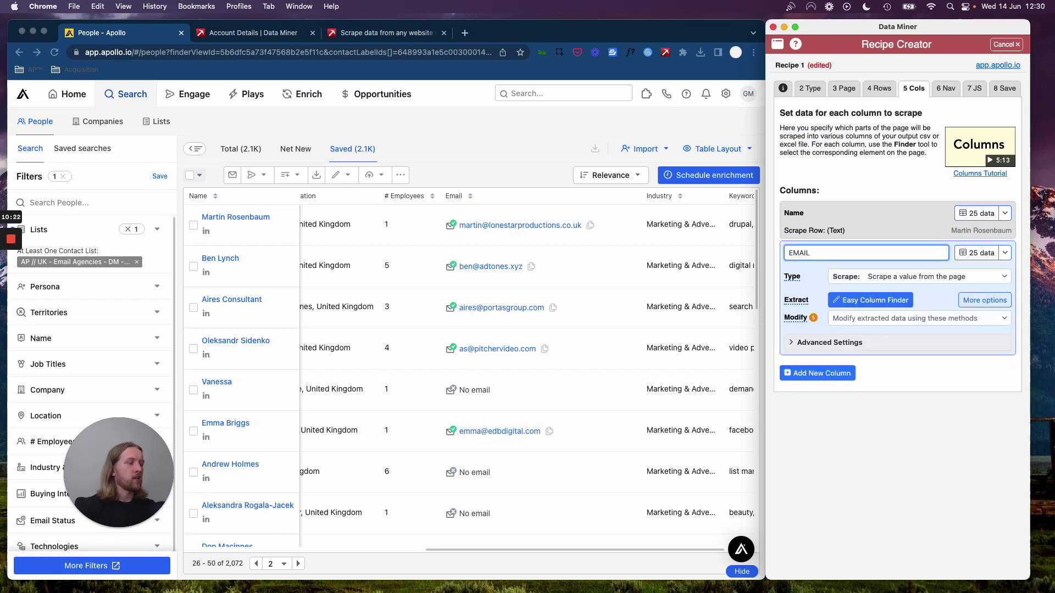
pyautogui.press('BackSpace')
pyautogui.write('mail')
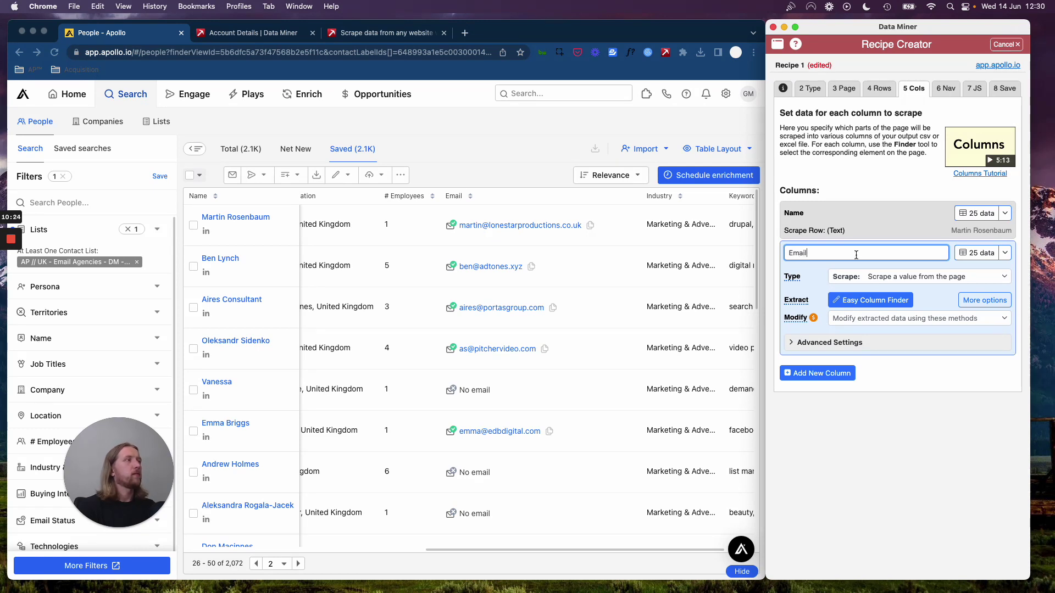
pyautogui.click(914, 439)
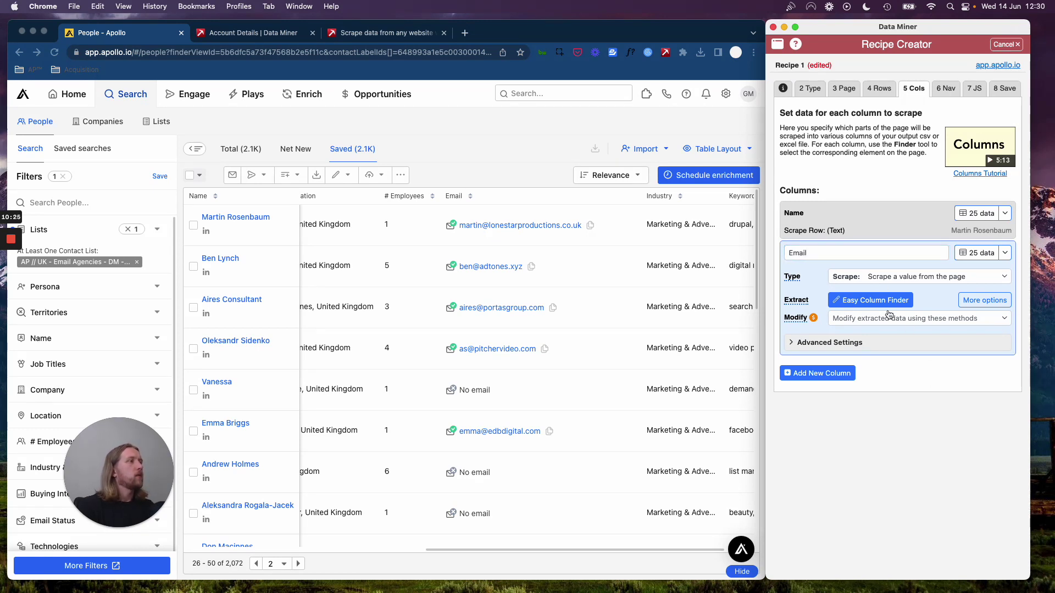
pyautogui.click(995, 302)
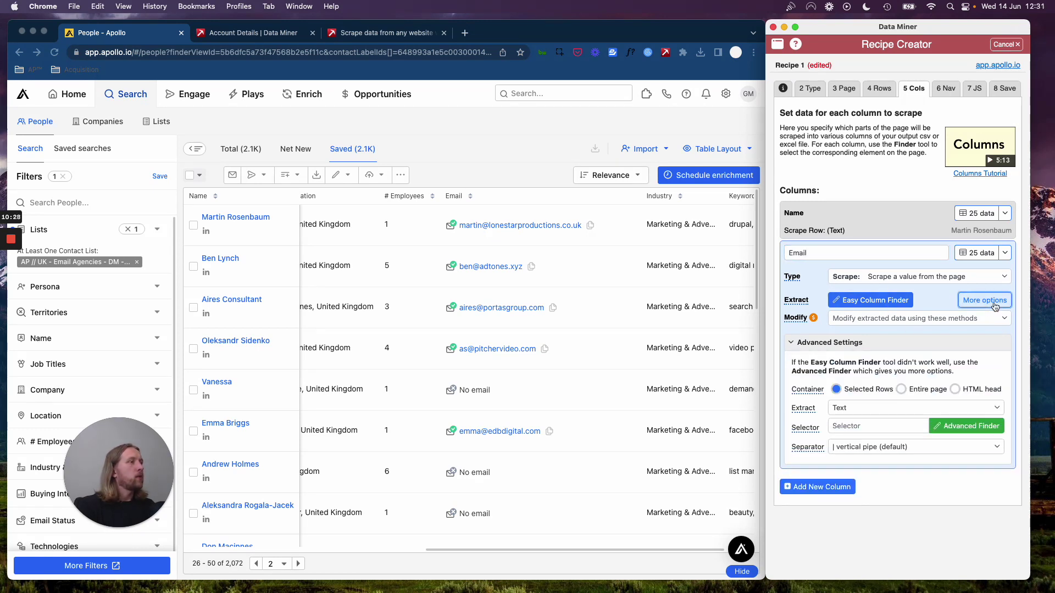
pyautogui.click(965, 430)
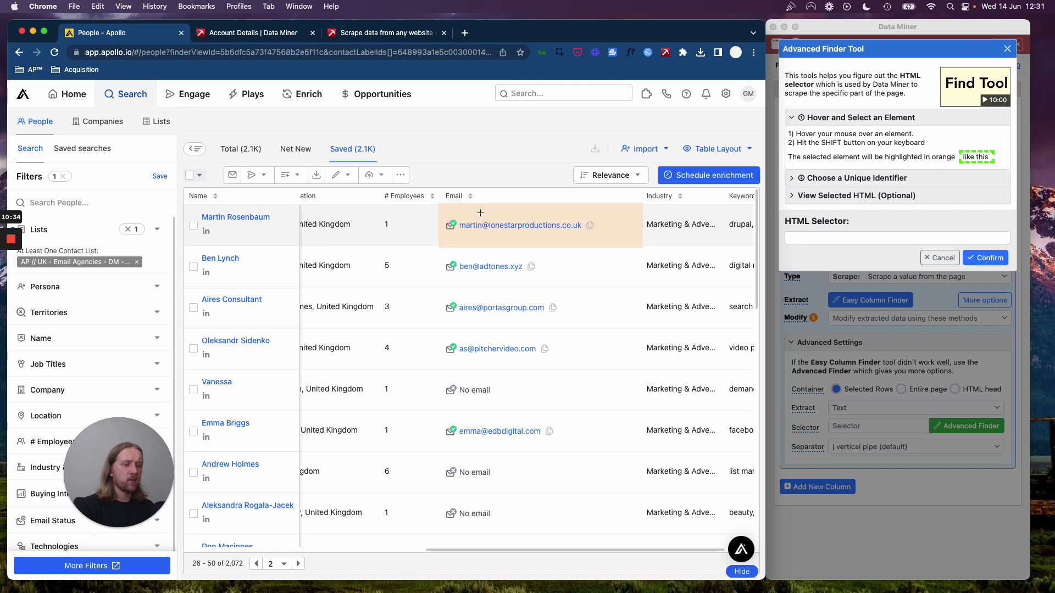
# Try the email cell's zp_aBhrx class and cell tag as identifiers, then discard them.
pyautogui.press('shift')
pyautogui.click(814, 191)
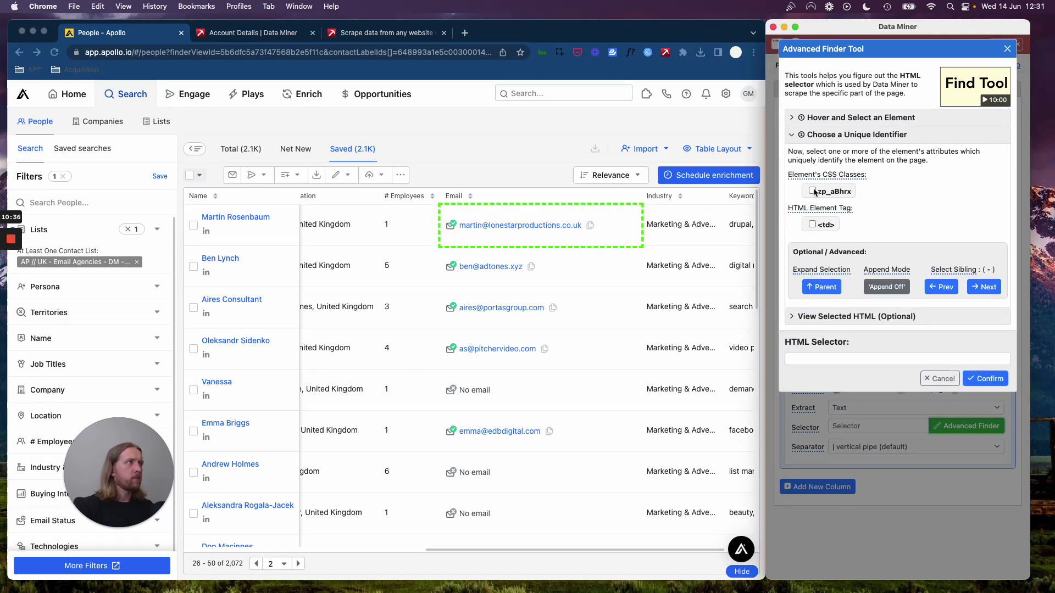
pyautogui.click(812, 191)
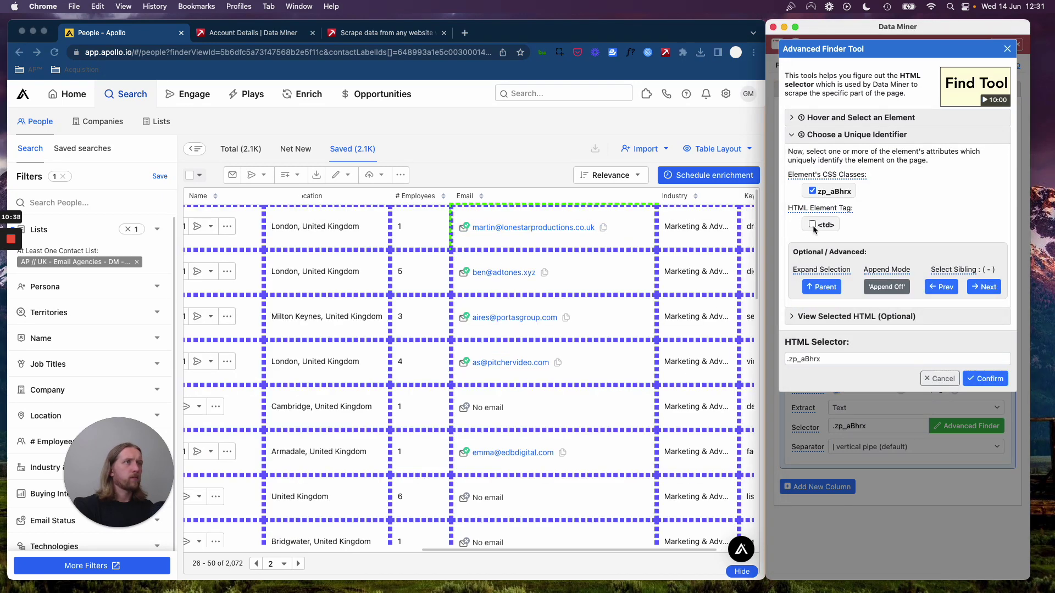
pyautogui.click(813, 225)
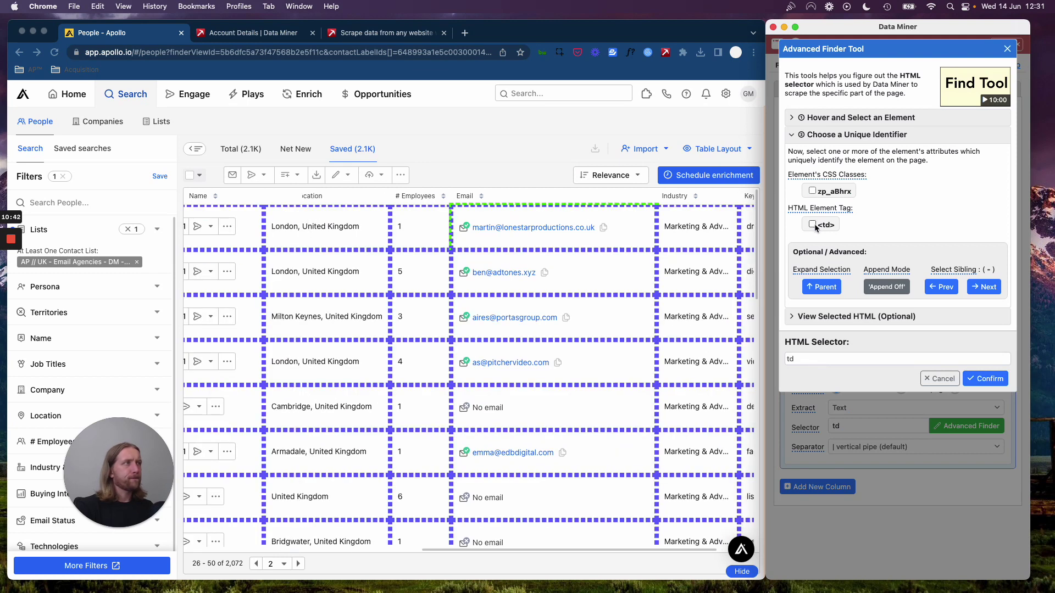
pyautogui.click(813, 224)
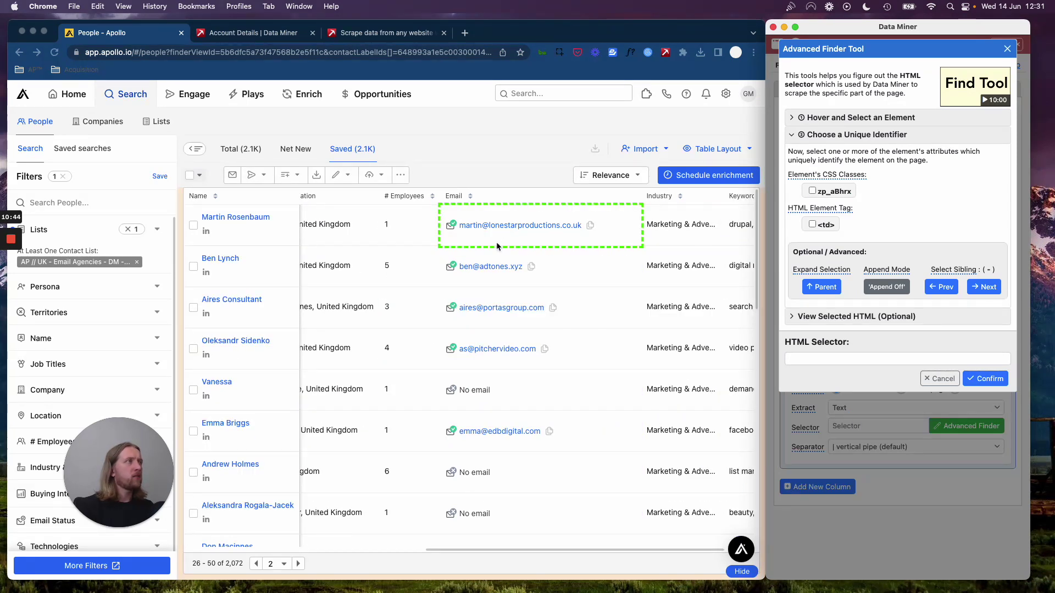
pyautogui.click(954, 379)
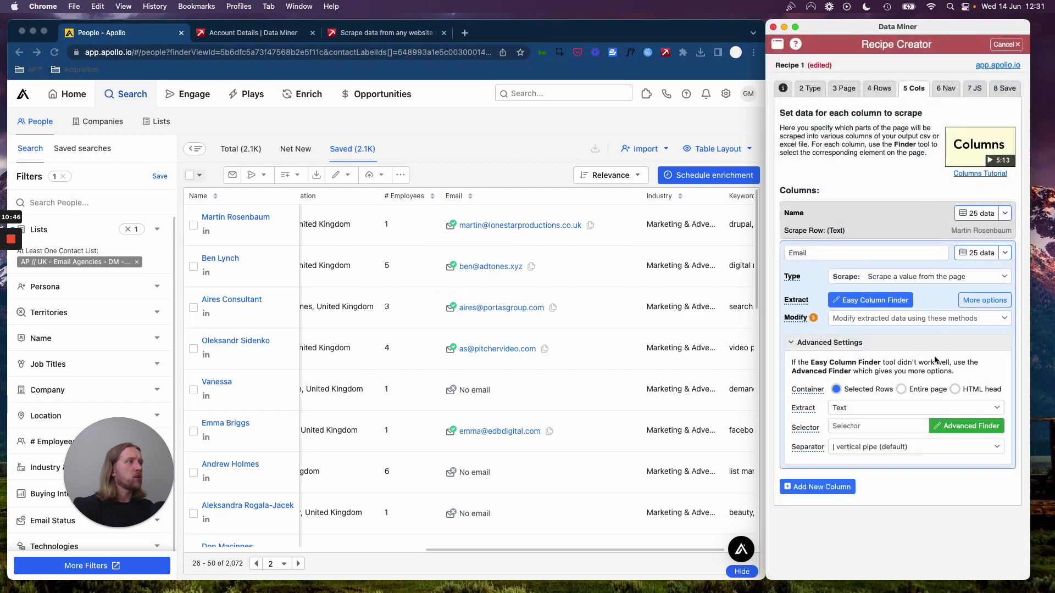
# Confirm the Email selector .zp-info-row-value.zp_ZLoUx.zp_U2u0V, capturing all 25 email values.
pyautogui.click(963, 427)
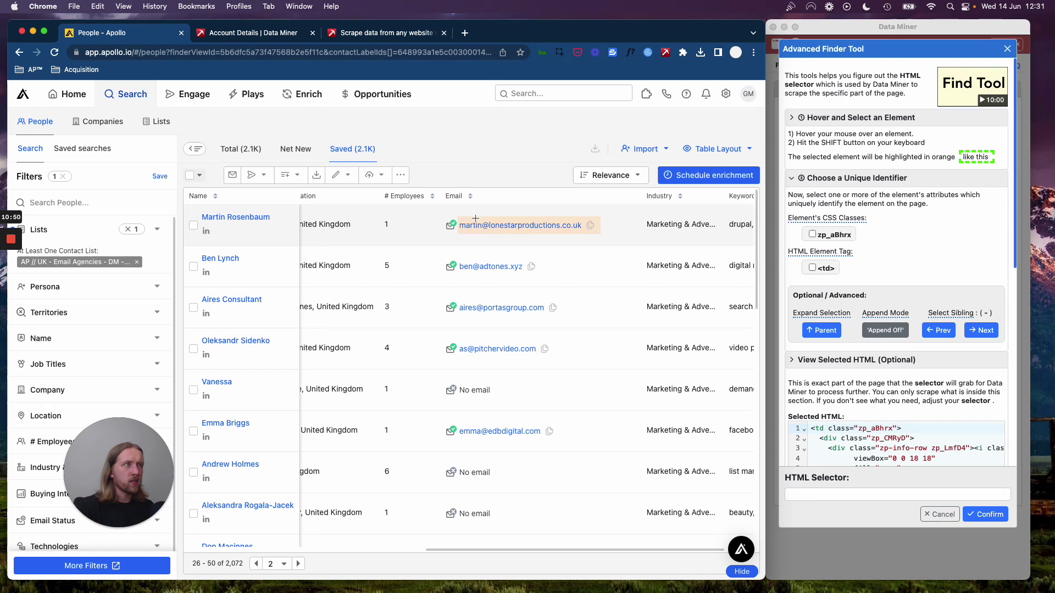
pyautogui.press('shift')
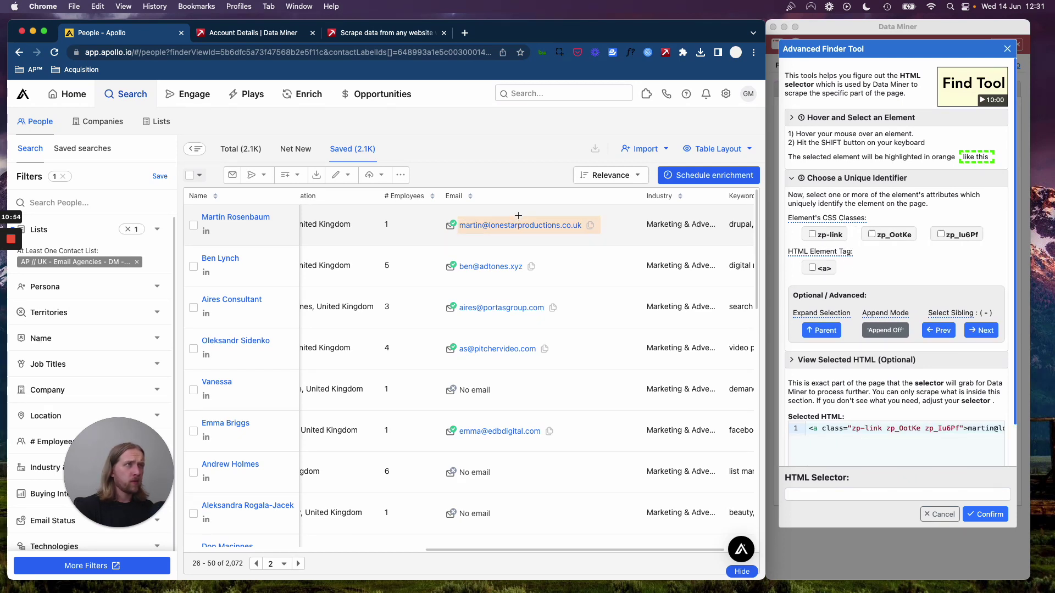
pyautogui.press('shift')
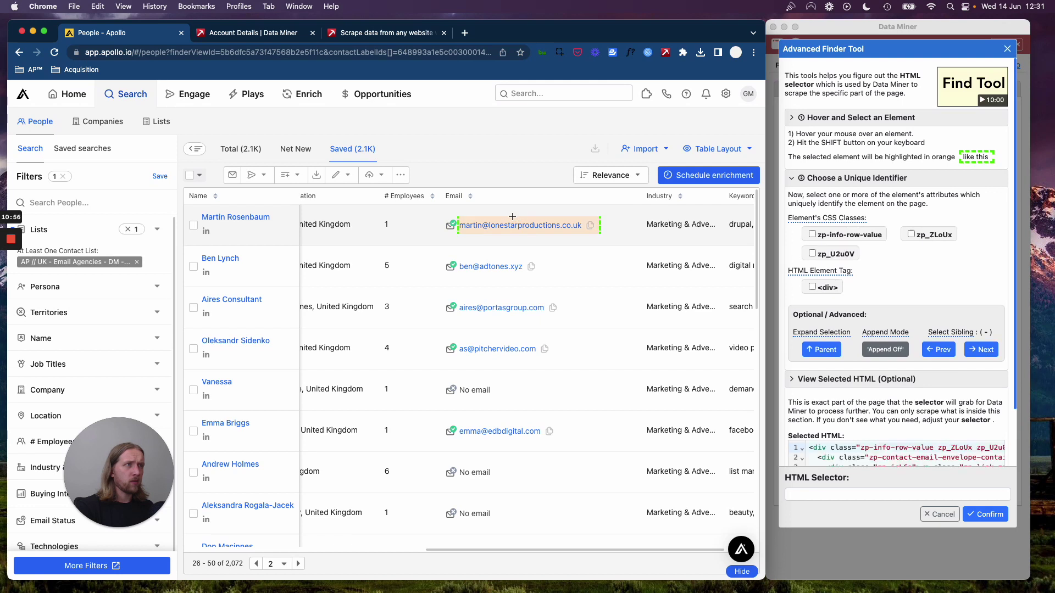
pyautogui.click(813, 235)
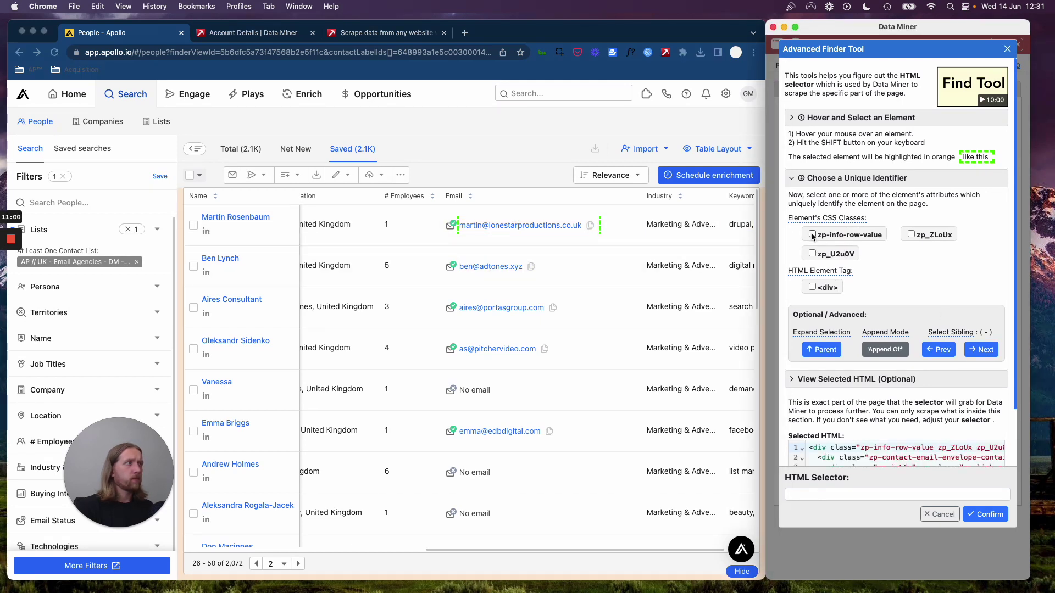
pyautogui.click(813, 235)
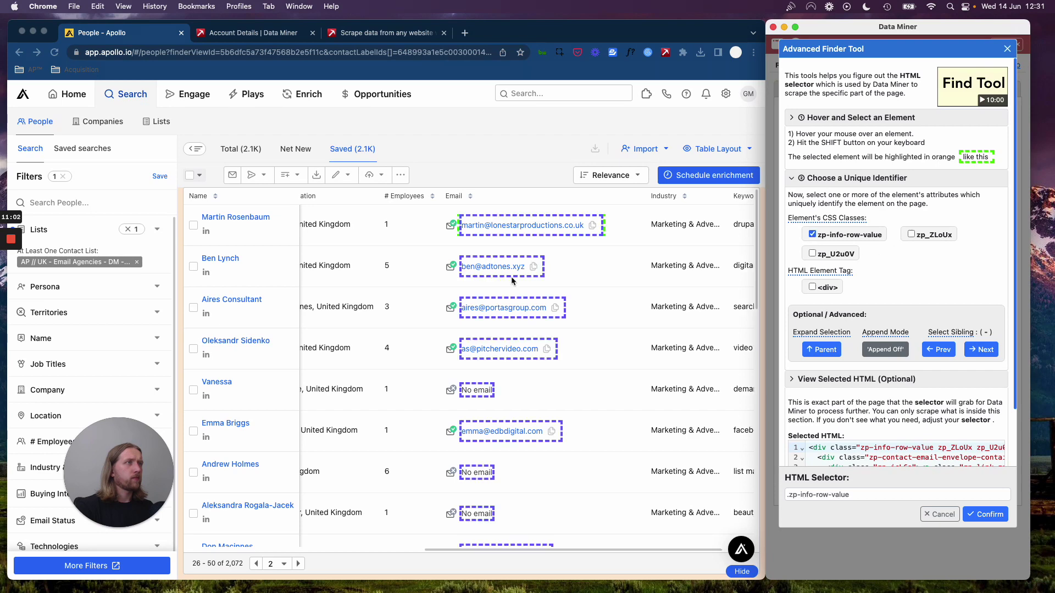
pyautogui.click(911, 234)
pyautogui.click(813, 235)
pyautogui.click(814, 255)
pyautogui.click(812, 253)
pyautogui.scroll(-10, 582, 336)
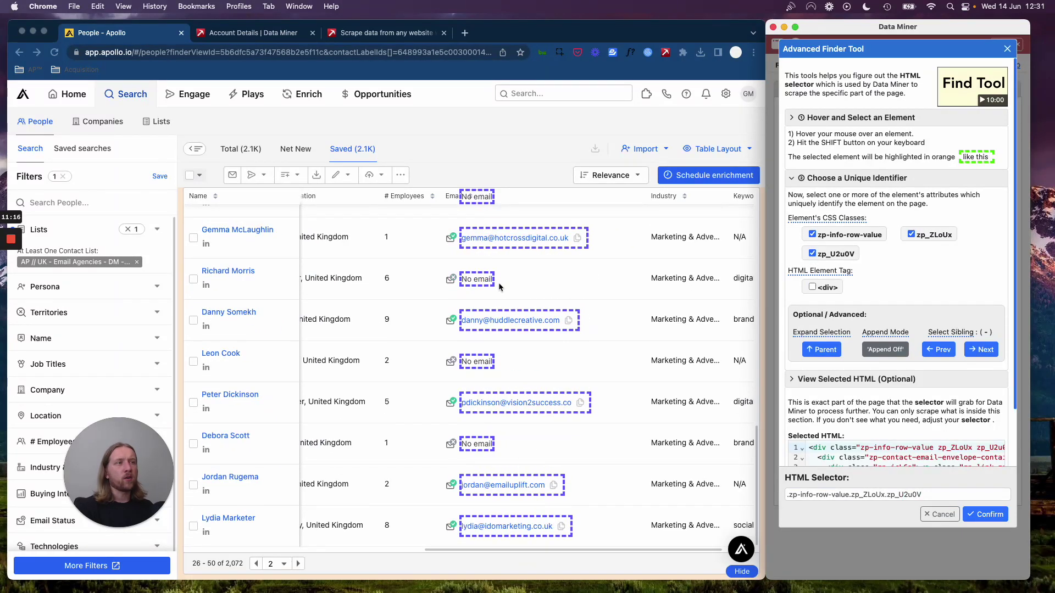
pyautogui.scroll(10, 562, 324)
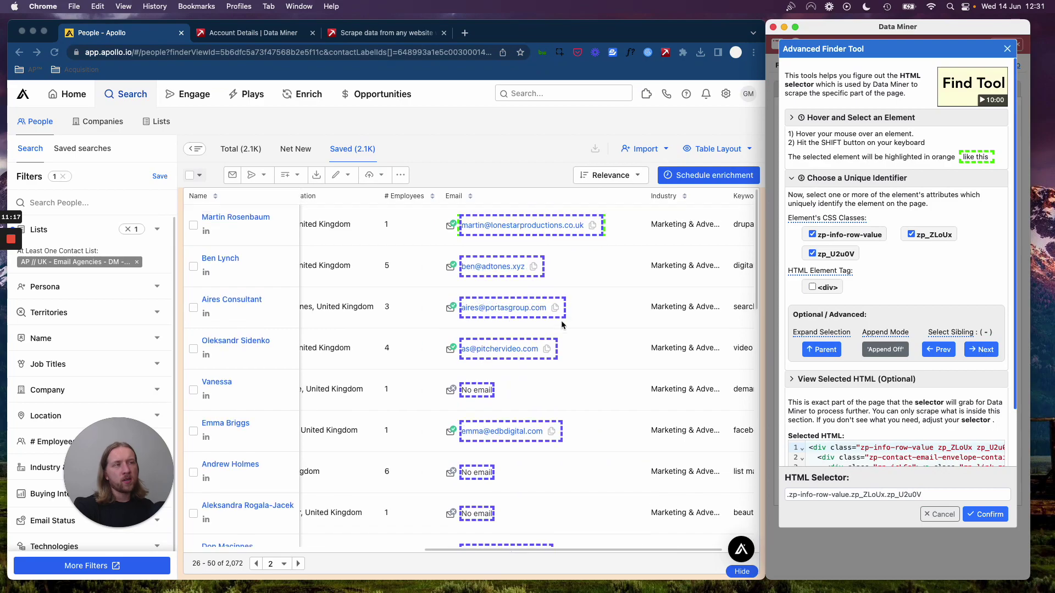
pyautogui.click(993, 514)
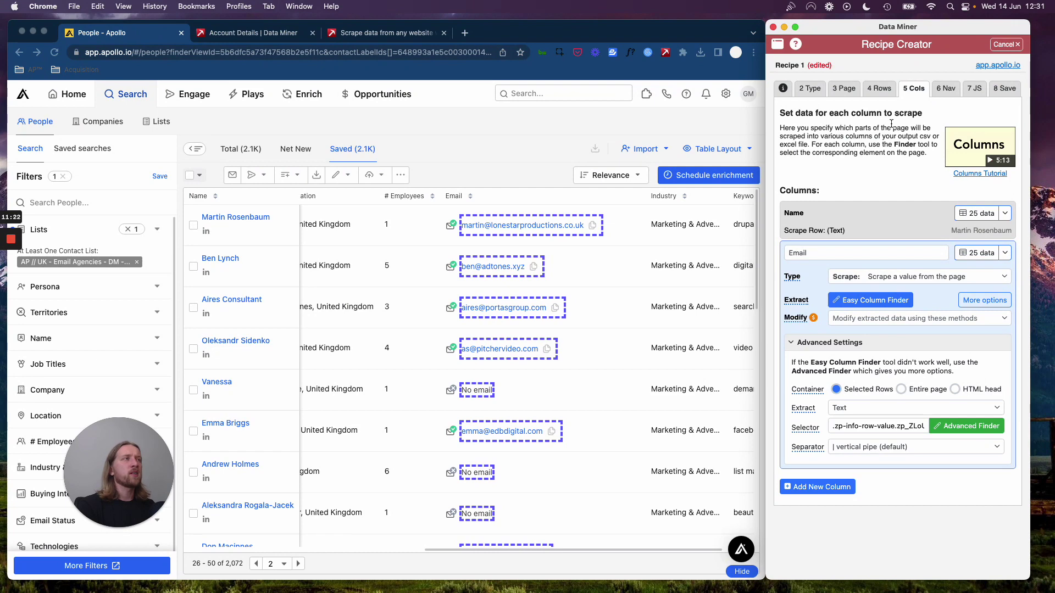
# Set the next-page arrow as the recipe's next-page navigation link.
pyautogui.click(948, 89)
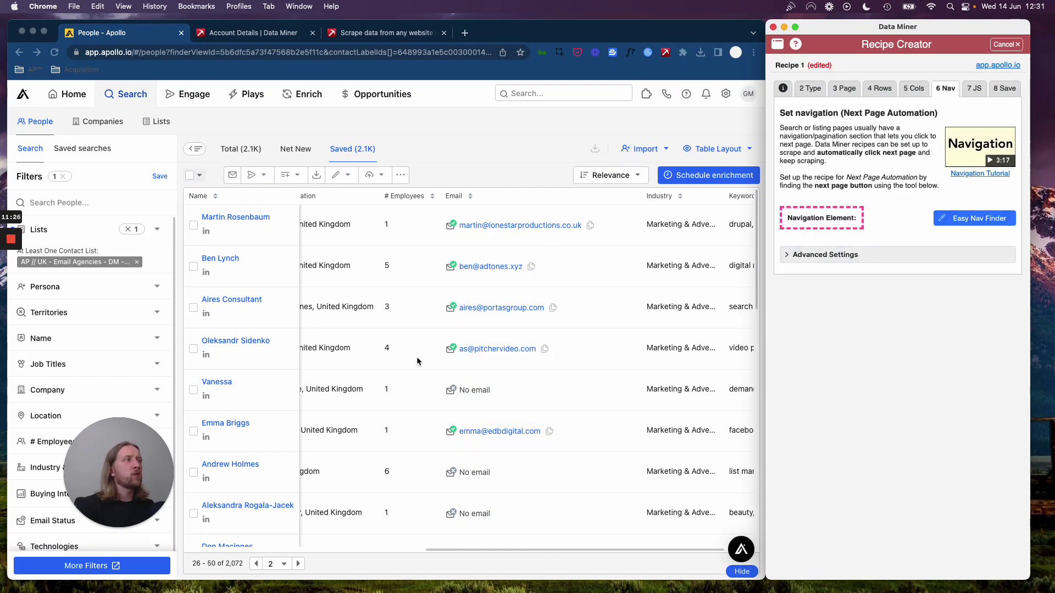
pyautogui.scroll(-10, 421, 357)
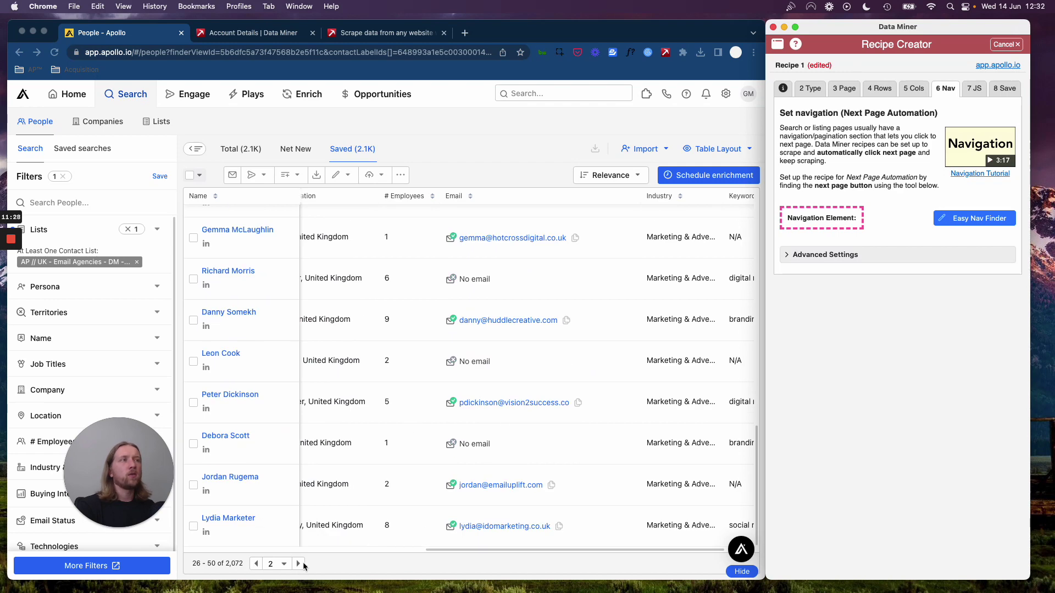
pyautogui.moveTo(105, 475); pyautogui.dragTo(78, 479)
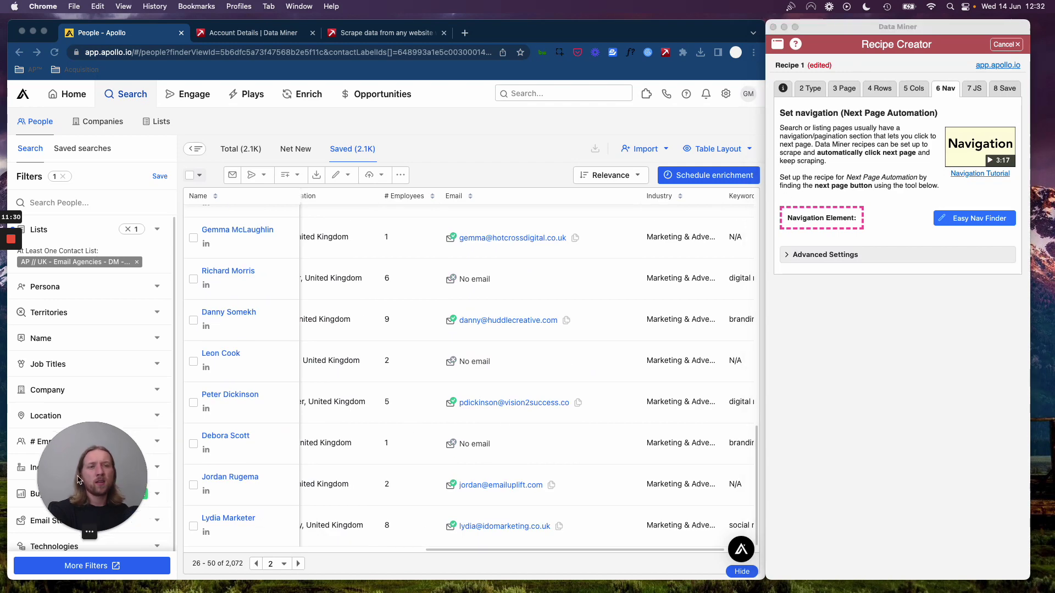
pyautogui.click(967, 218)
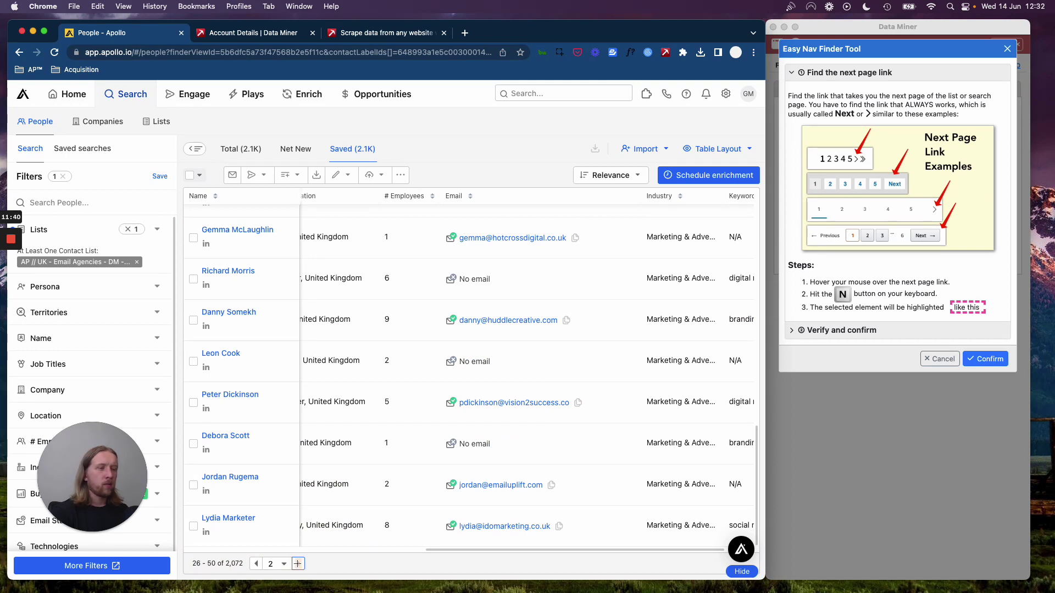
pyautogui.press('n')
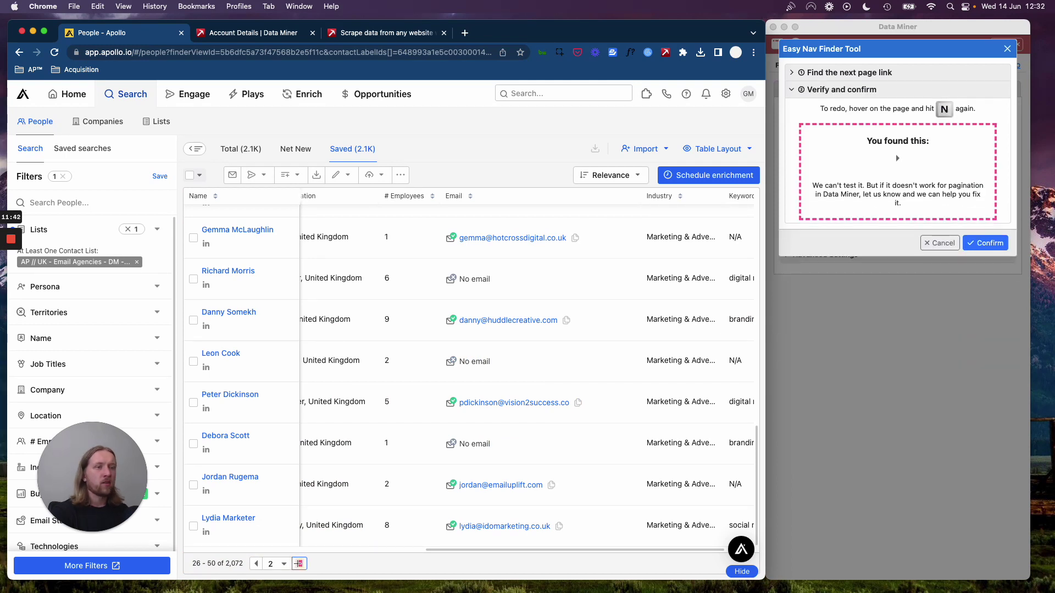
pyautogui.click(983, 243)
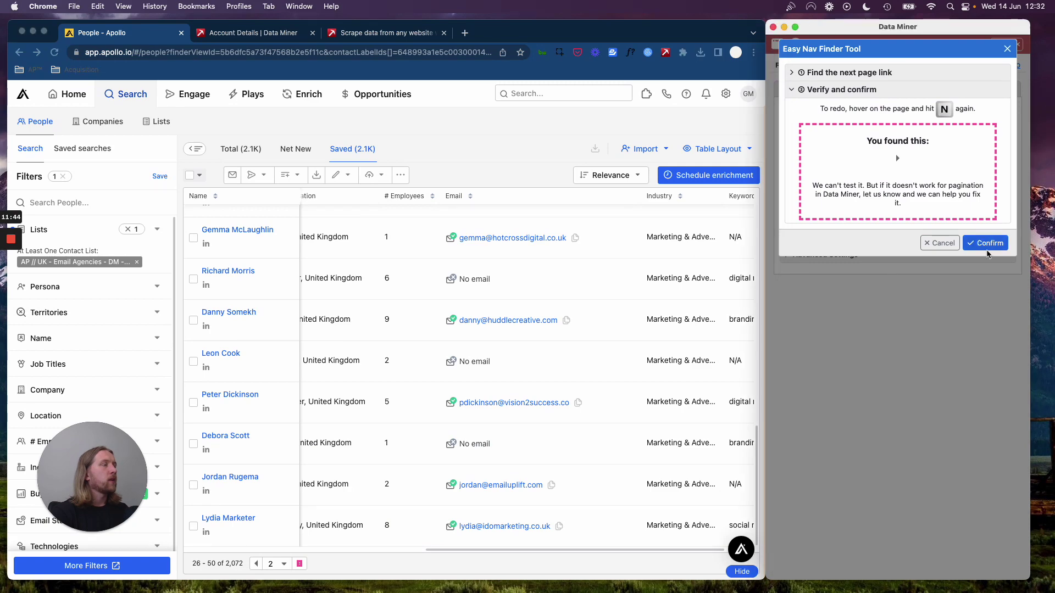
pyautogui.click(987, 249)
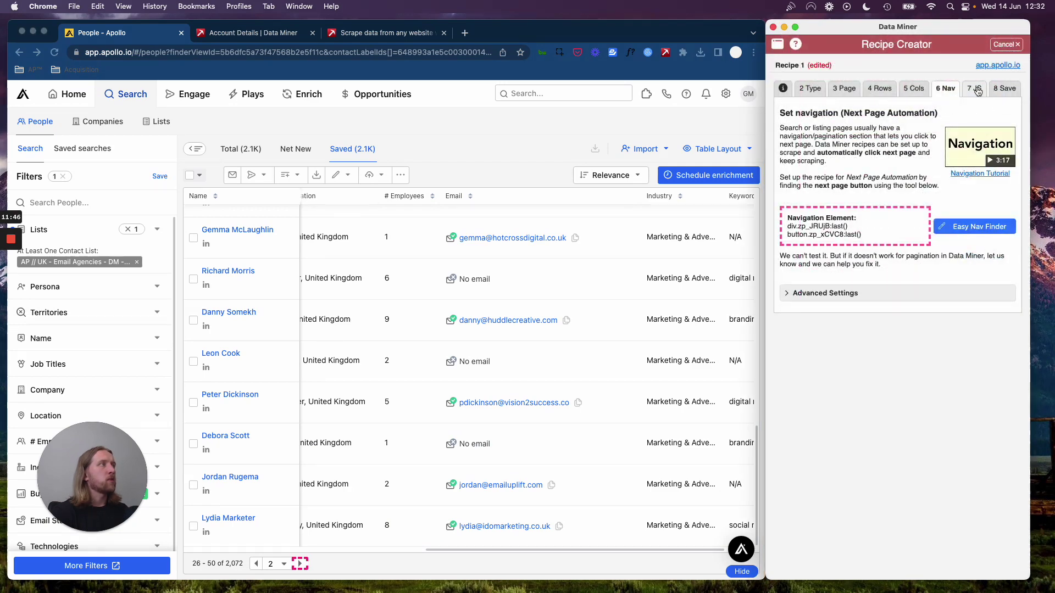
# Save the recipe as 'Recipe 1' and start scraping with it.
pyautogui.click(977, 90)
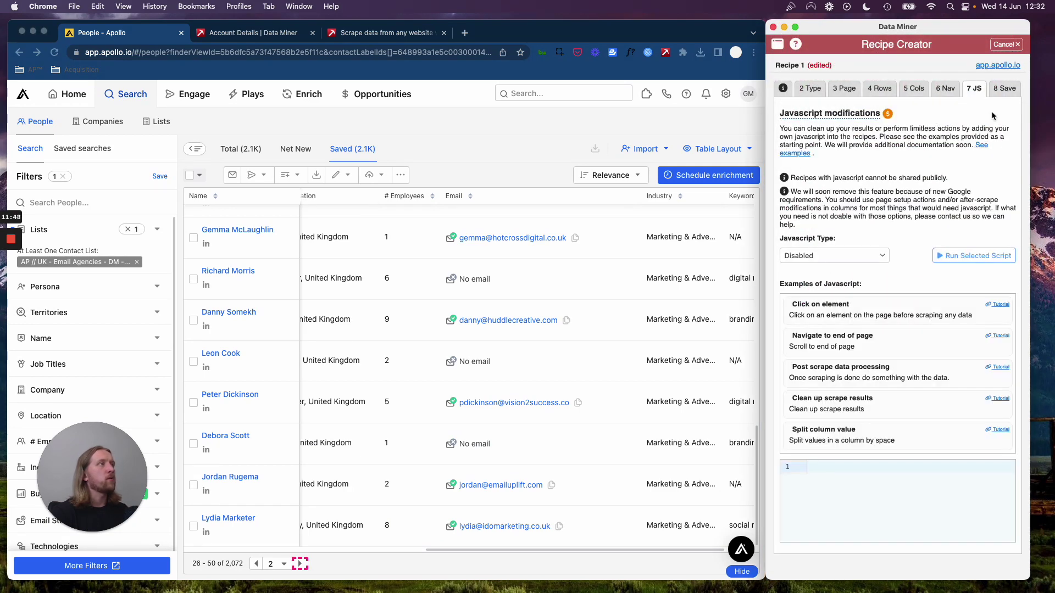
pyautogui.click(1005, 89)
pyautogui.tripleClick(877, 155)
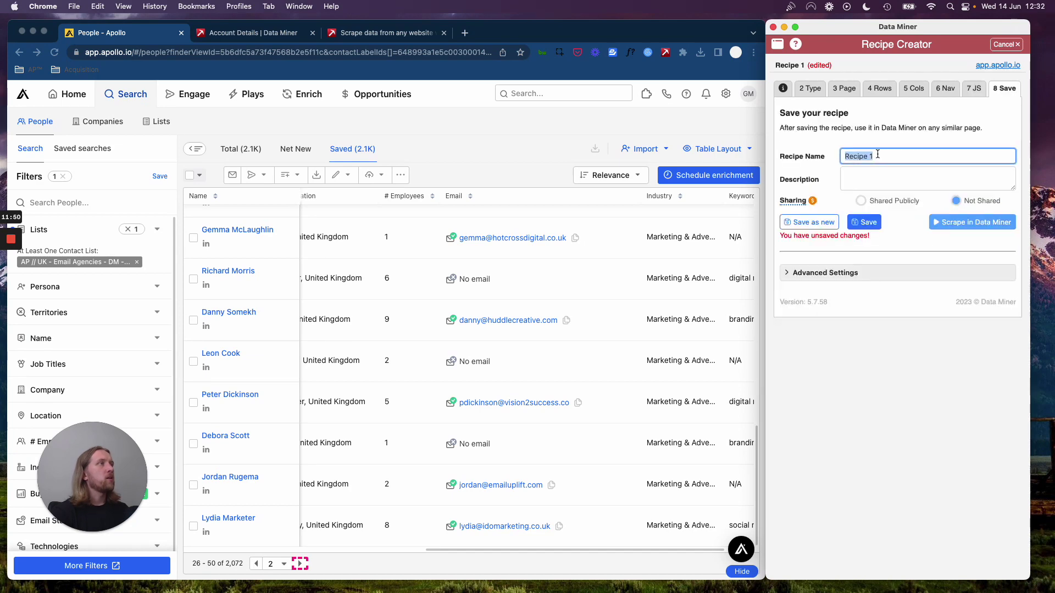
pyautogui.click(861, 222)
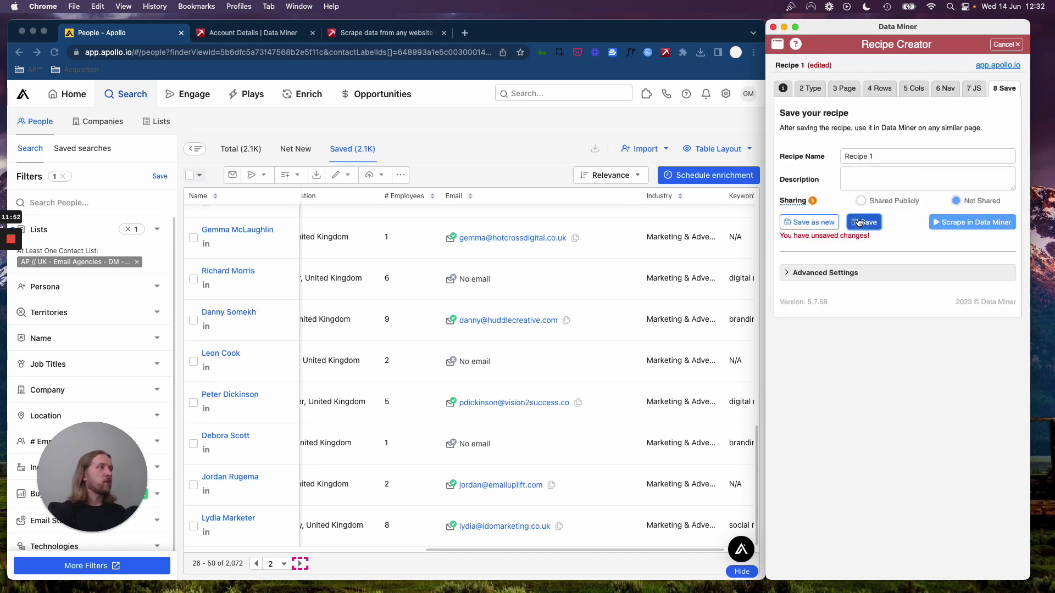
pyautogui.click(970, 223)
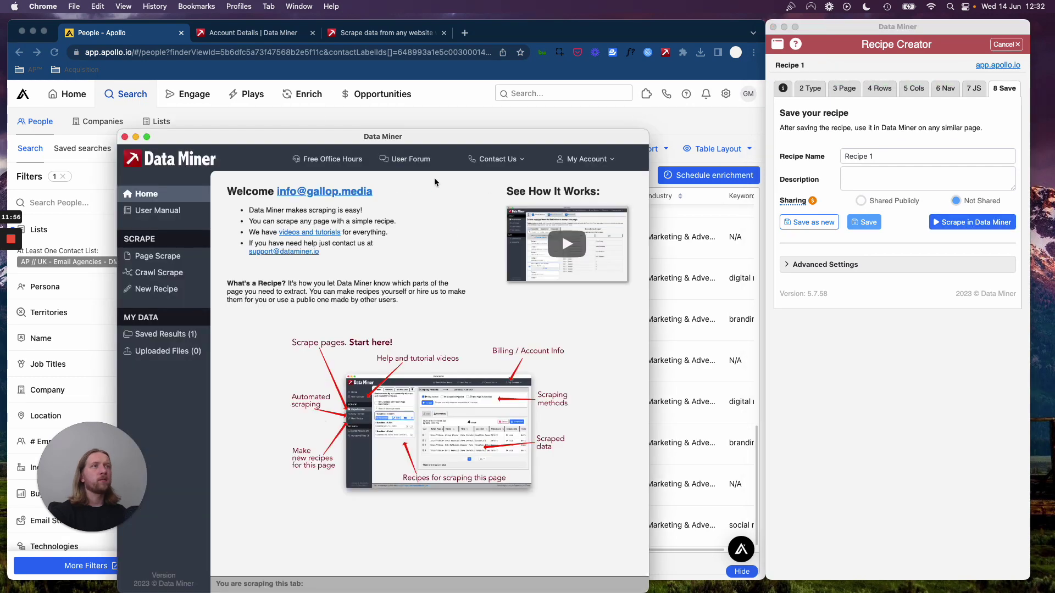
# Scrape 2 pages with Next Page Automation, collecting 50 name and email rows.
pyautogui.moveTo(443, 139); pyautogui.dragTo(521, 80)
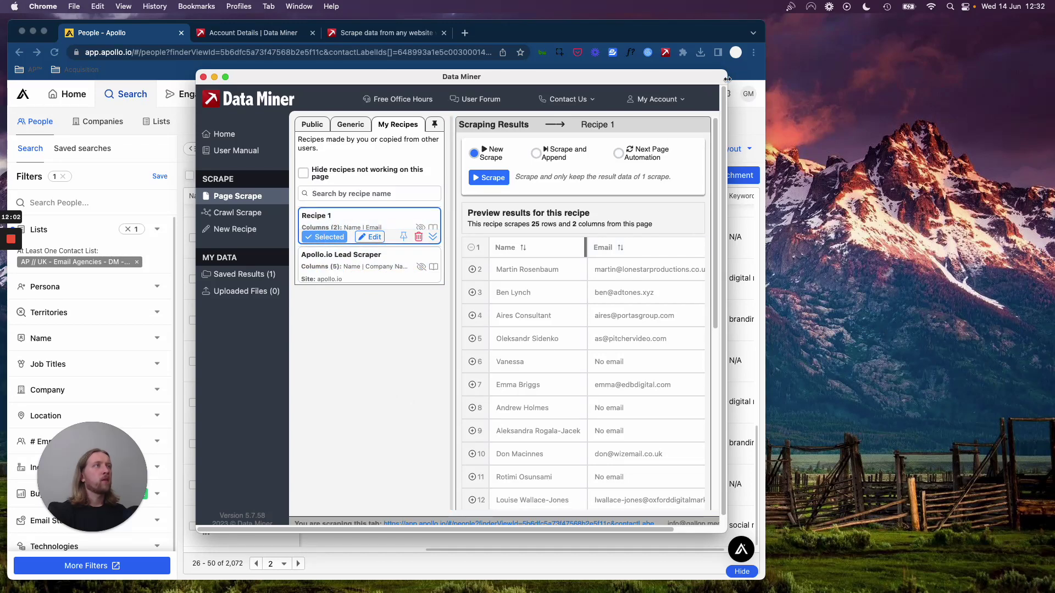
pyautogui.moveTo(727, 77); pyautogui.dragTo(883, 53)
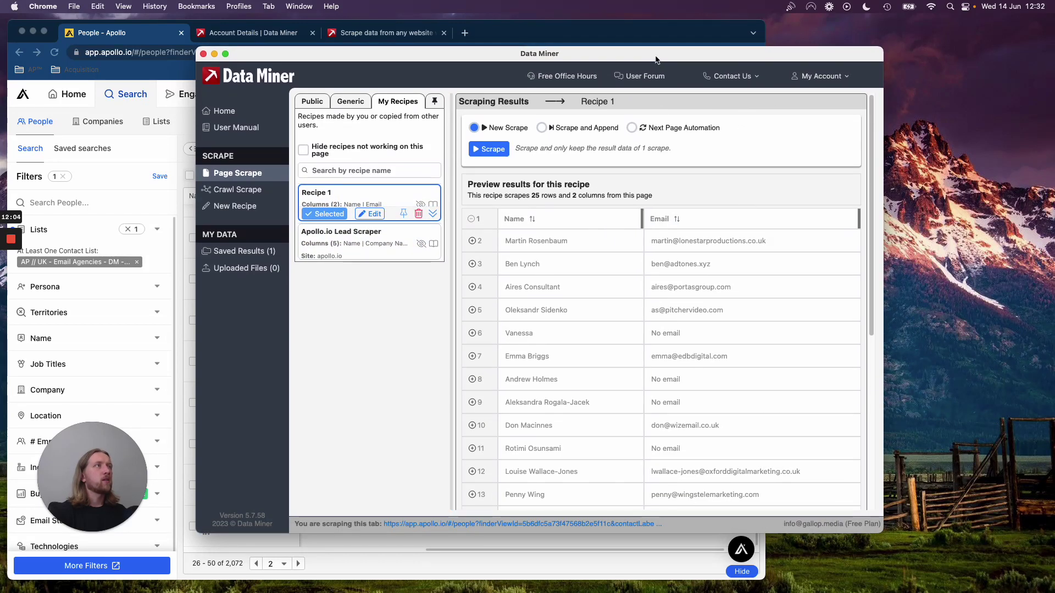
pyautogui.moveTo(741, 53); pyautogui.dragTo(705, 77)
pyautogui.click(596, 151)
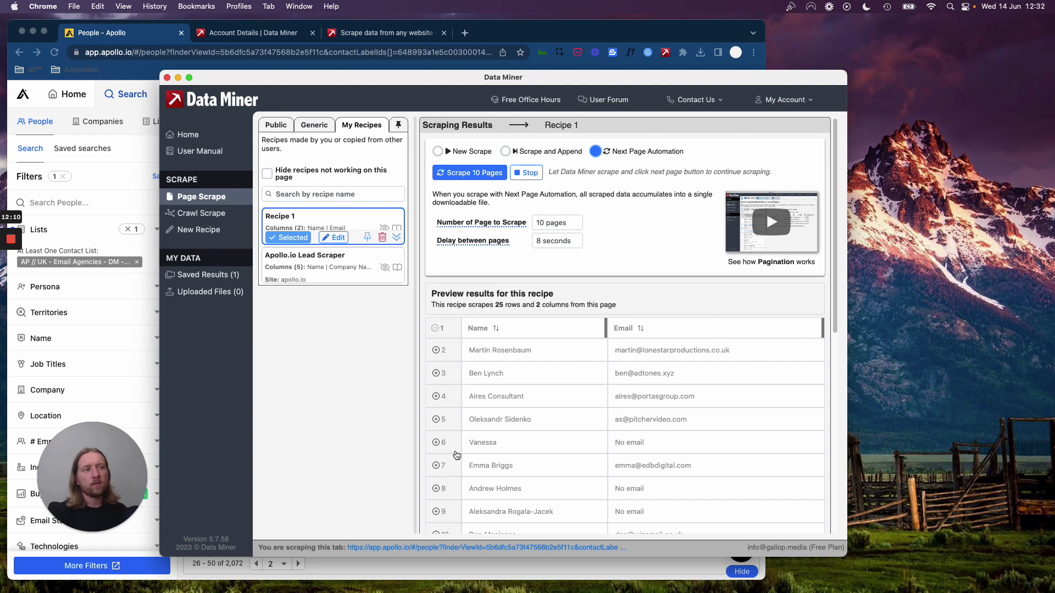
pyautogui.tripleClick(552, 222)
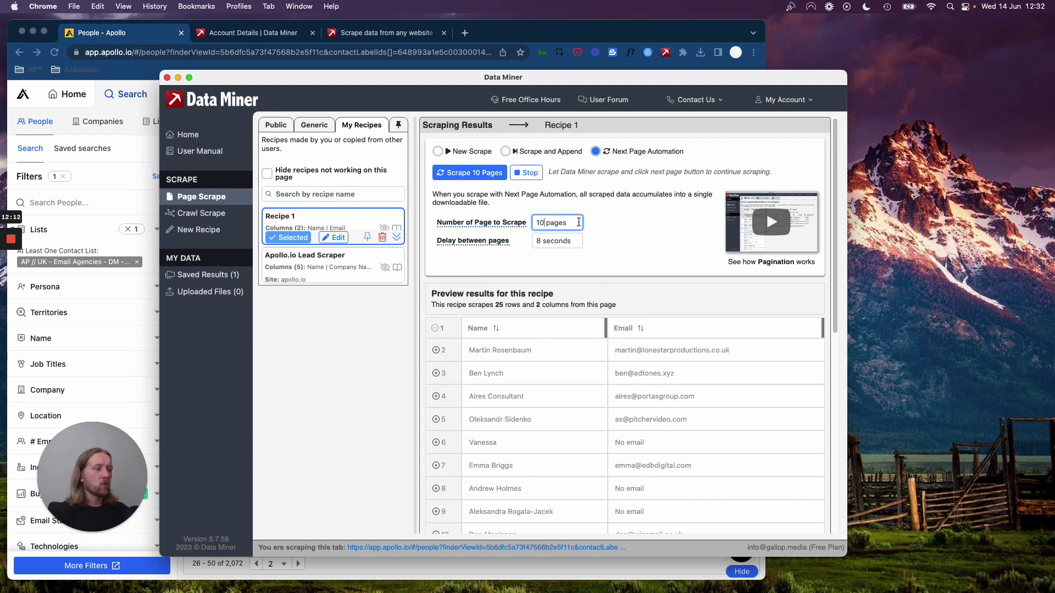
pyautogui.press('BackSpace')
pyautogui.write('2')
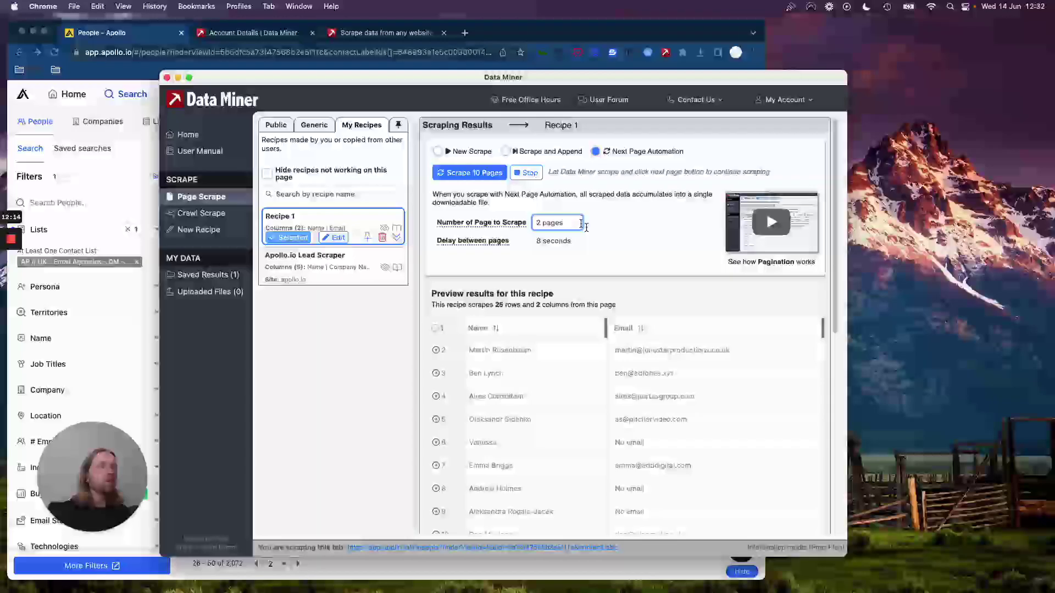
pyautogui.click(469, 173)
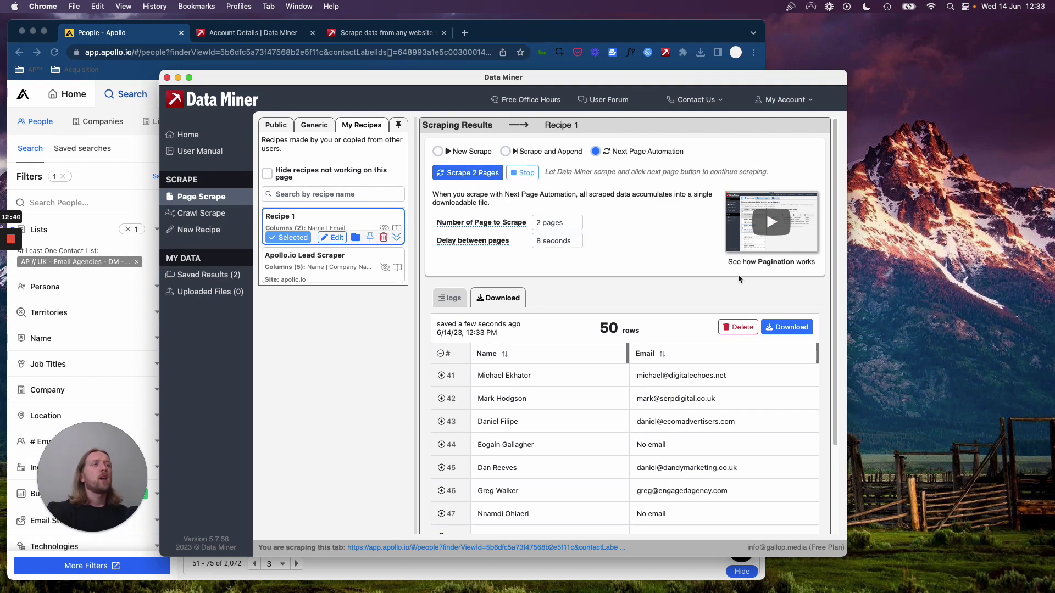
pyautogui.doubleClick(601, 328)
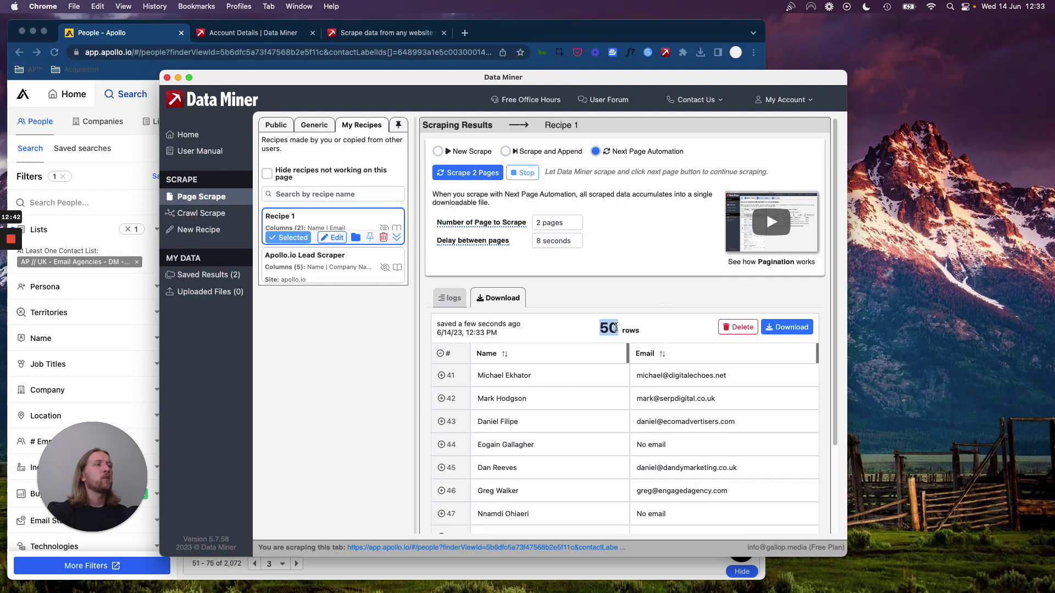
# Download the 50 rows as Recipe_1___1155849800.csv to Downloads and open it in Excel.
pyautogui.click(796, 327)
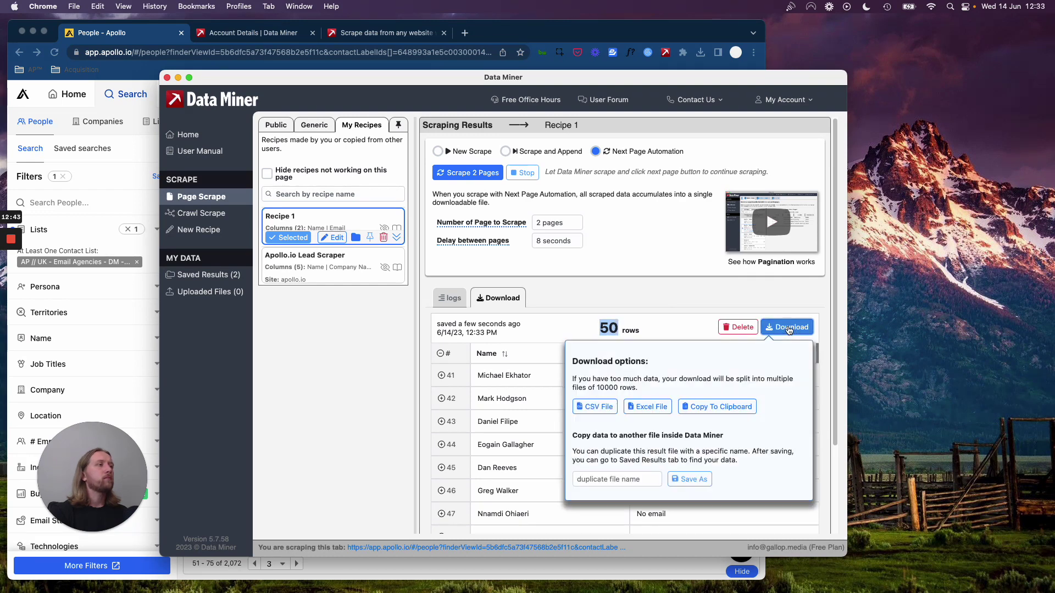
pyautogui.click(599, 409)
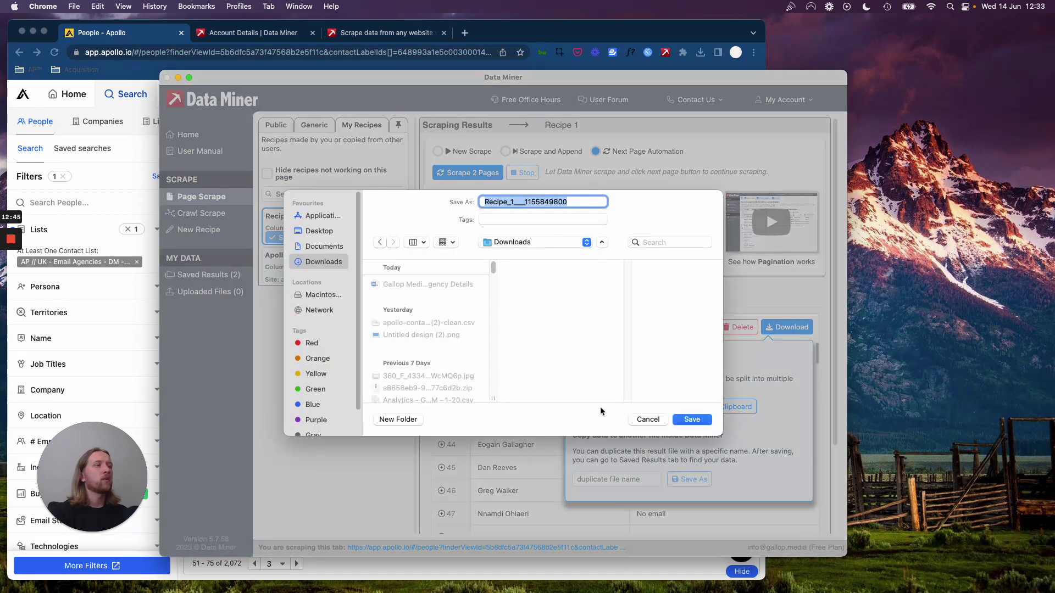
pyautogui.click(692, 420)
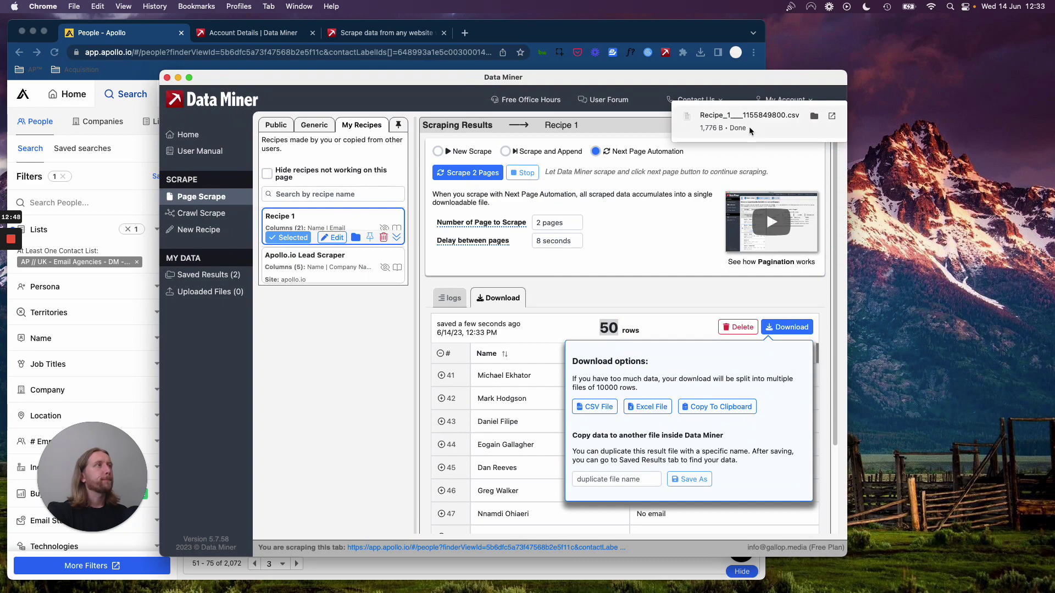
pyautogui.click(743, 120)
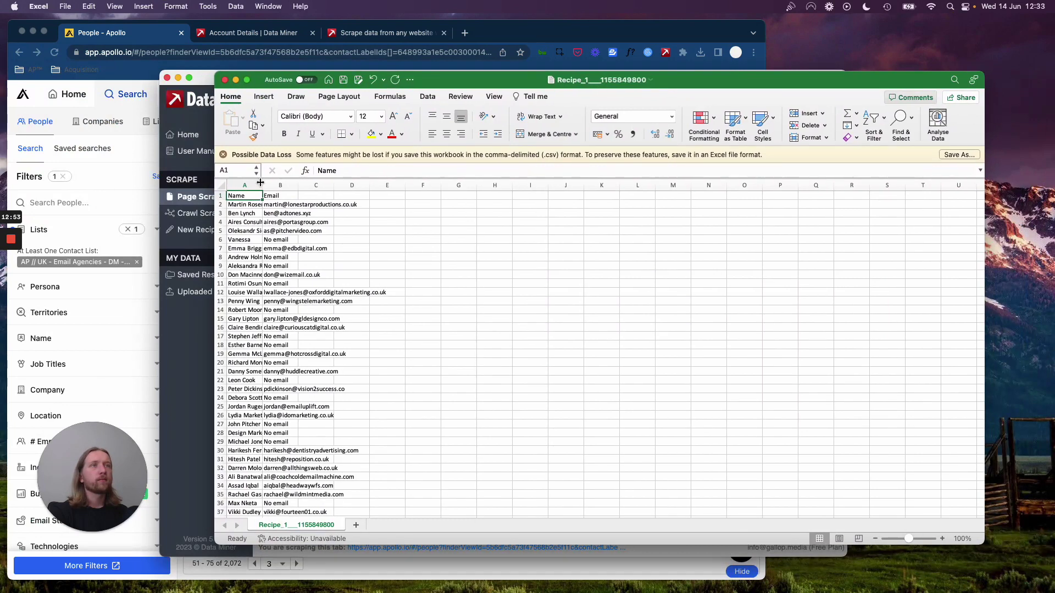
# Widen column A so the full contact names show.
pyautogui.moveTo(260, 183); pyautogui.dragTo(612, 185)
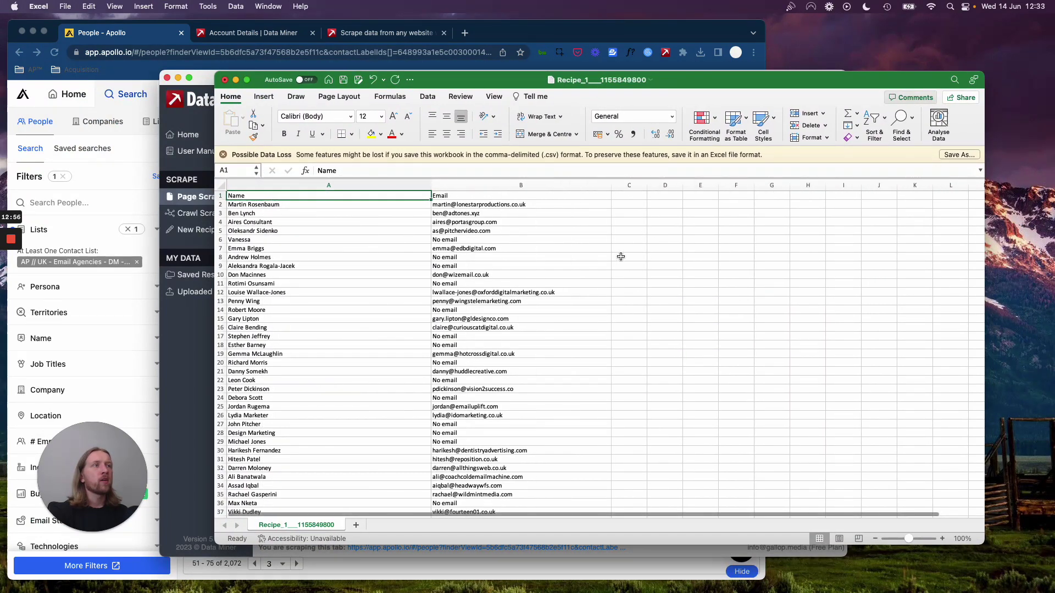
pyautogui.scroll(-5, 715, 297)
pyautogui.scroll(5, 721, 298)
# Check the contact name in A6 and its 'No email' entry in B6.
pyautogui.click(449, 236)
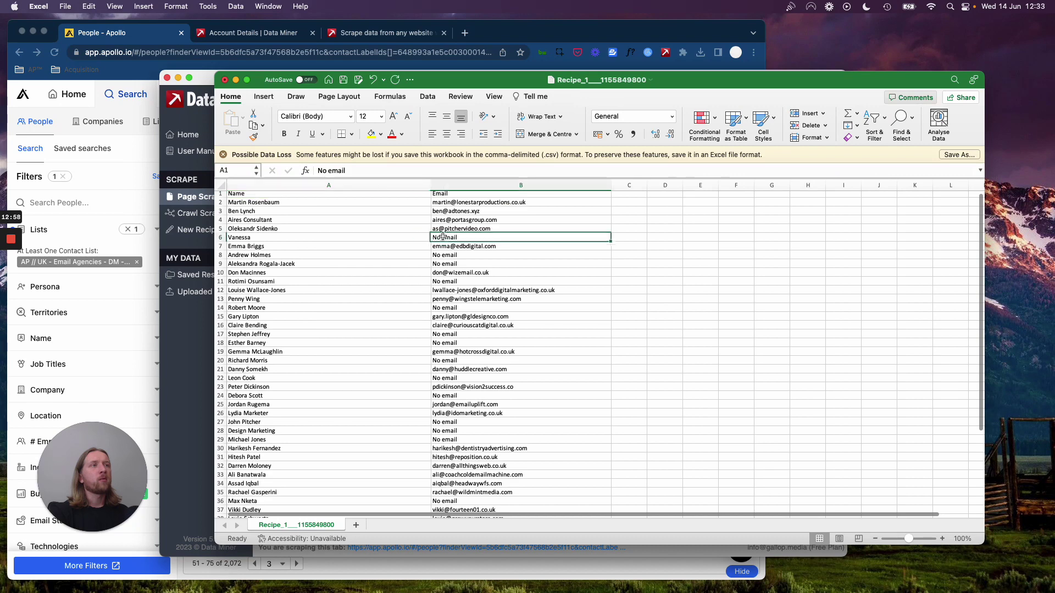
pyautogui.click(625, 238)
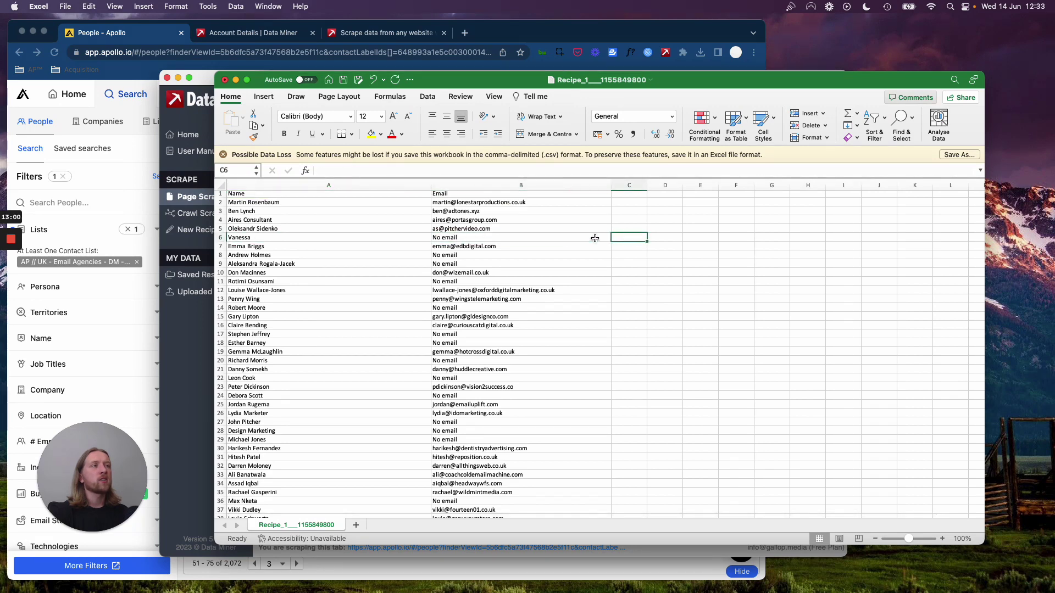
pyautogui.click(445, 238)
pyautogui.click(425, 238)
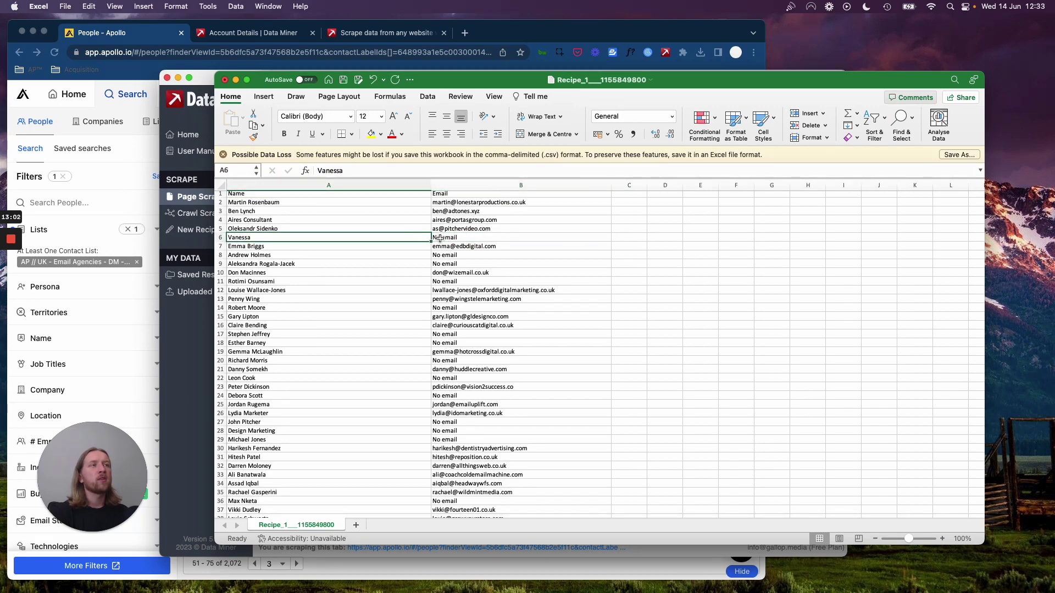
pyautogui.click(433, 238)
pyautogui.click(415, 238)
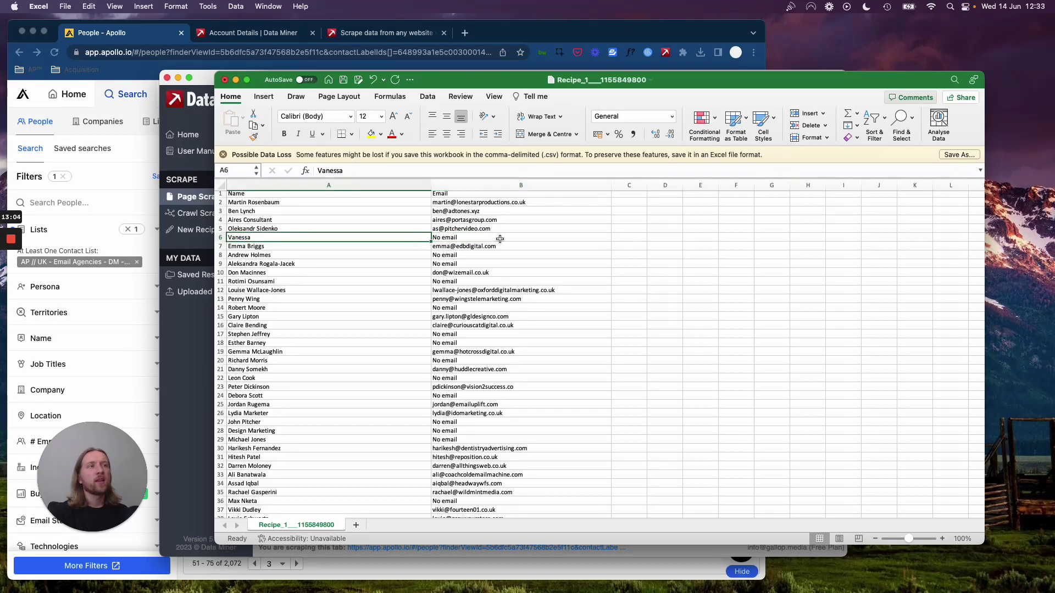
# Review the contact names and 'No email' cells in rows 8, 9, 12 and 19.
pyautogui.click(370, 352)
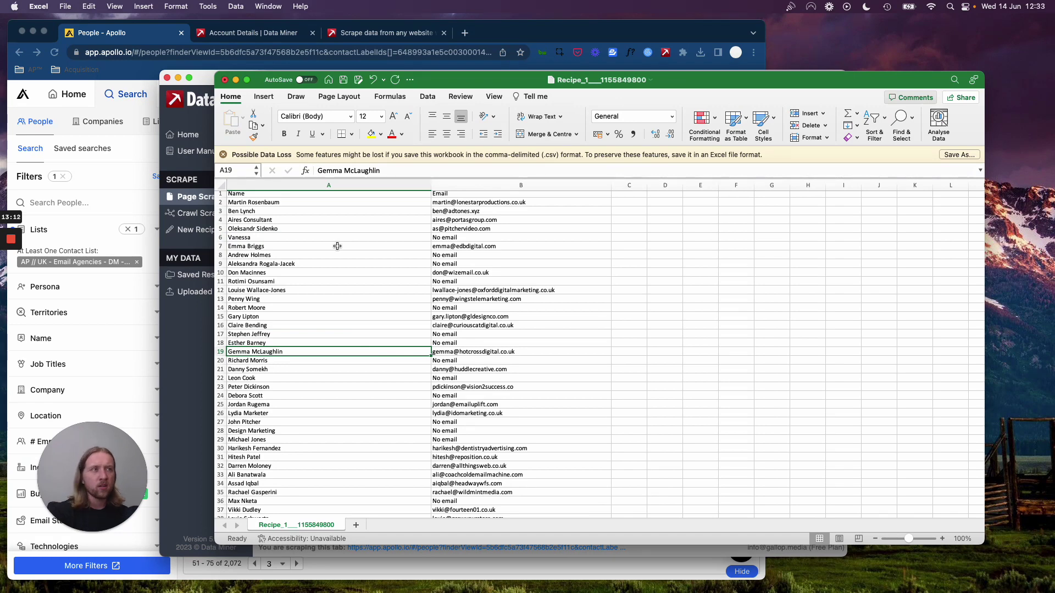
pyautogui.click(346, 266)
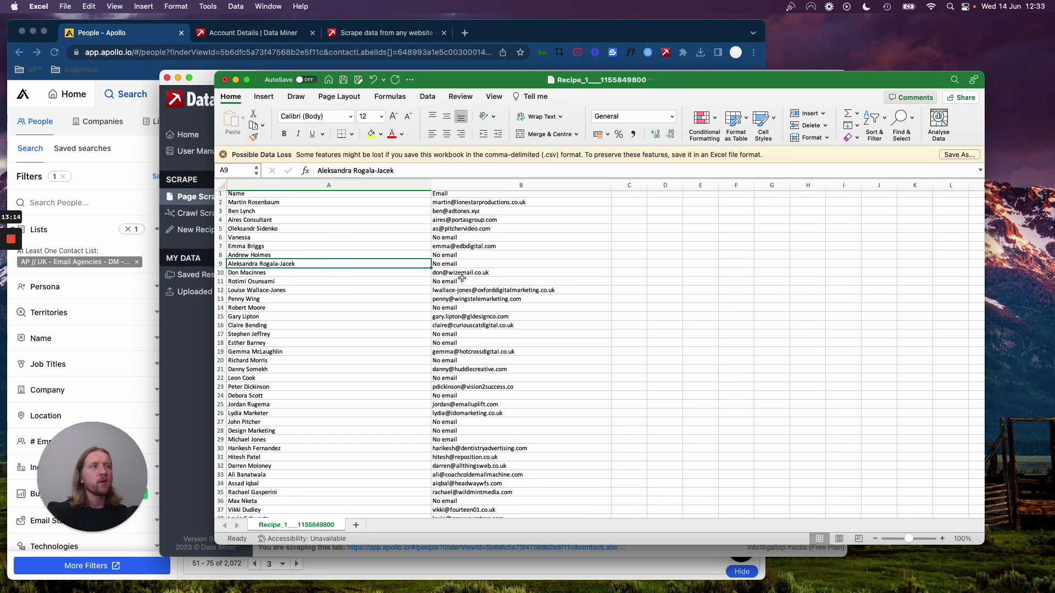
pyautogui.moveTo(448, 255); pyautogui.dragTo(448, 264)
pyautogui.click(417, 262)
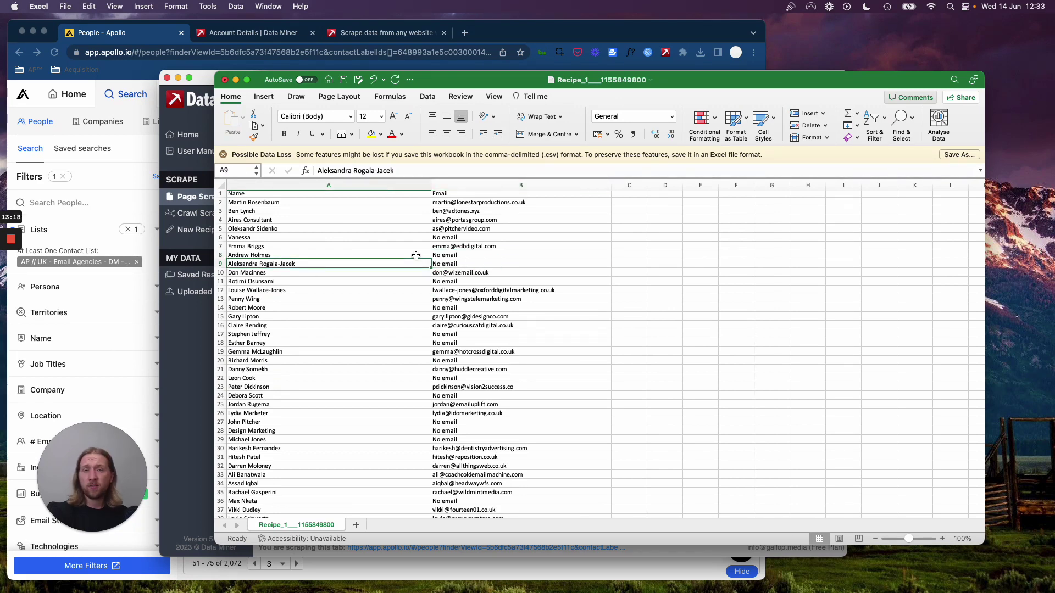
pyautogui.click(417, 255)
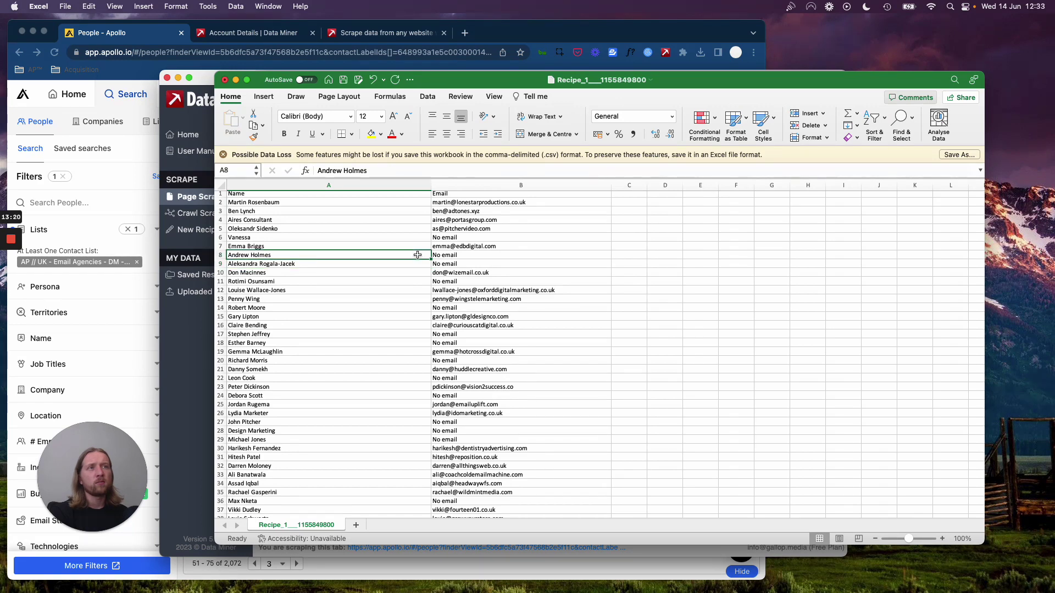
pyautogui.click(424, 289)
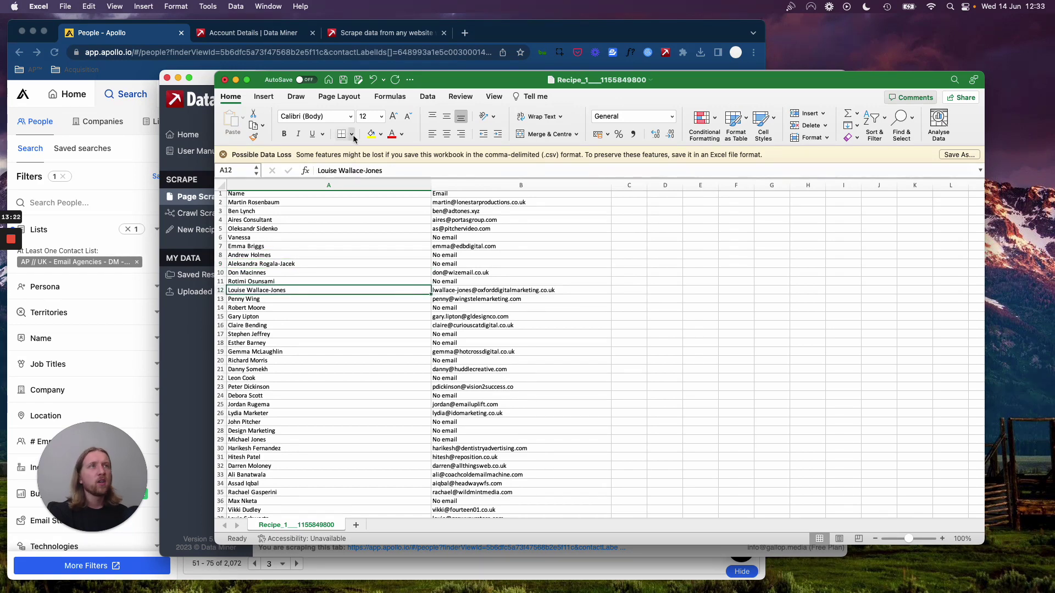
# Move the Excel window aside and bring Data Miner's Scraping Results back in front.
pyautogui.moveTo(419, 75); pyautogui.dragTo(458, 41)
pyautogui.click(232, 82)
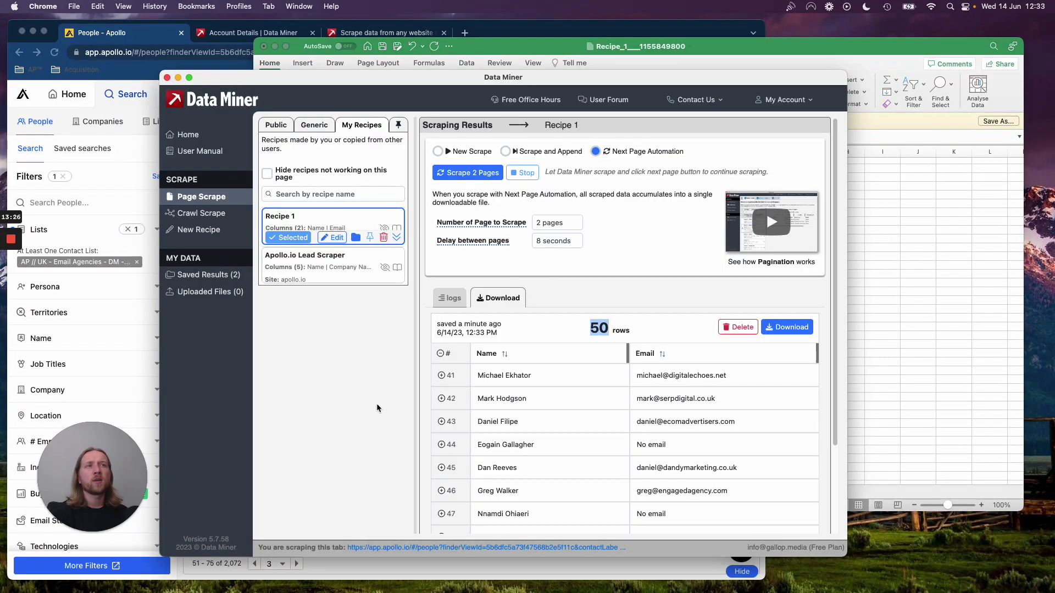
pyautogui.click(96, 517)
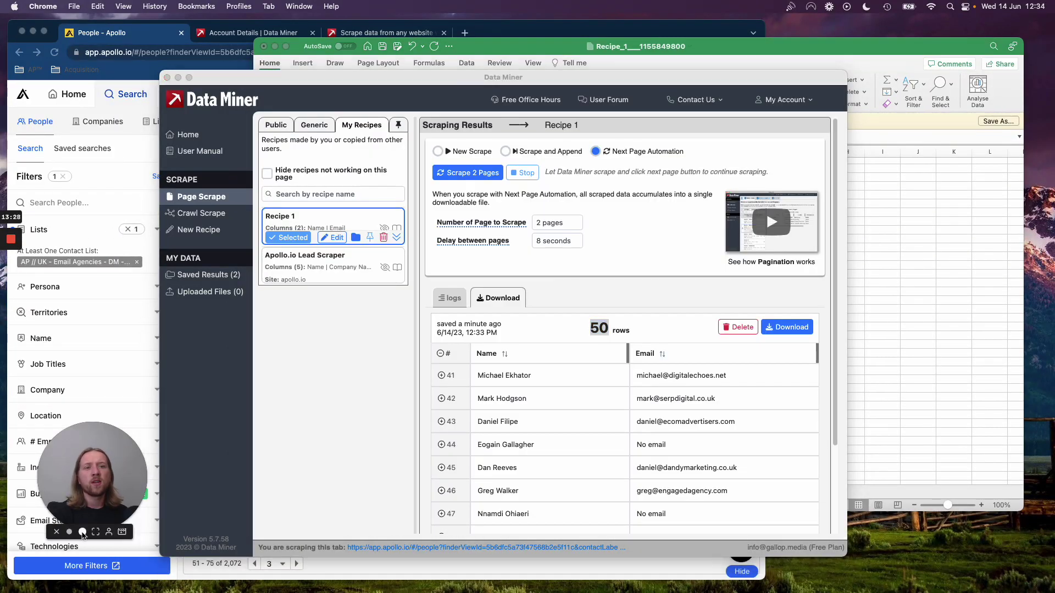
pyautogui.moveTo(163, 431); pyautogui.dragTo(296, 344)
pyautogui.moveTo(11, 239)
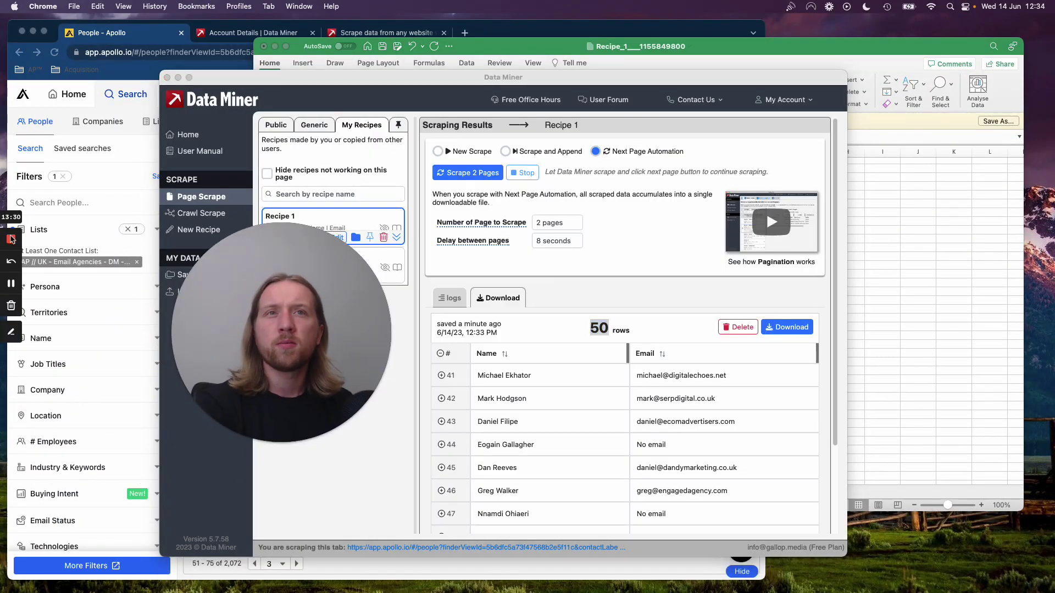